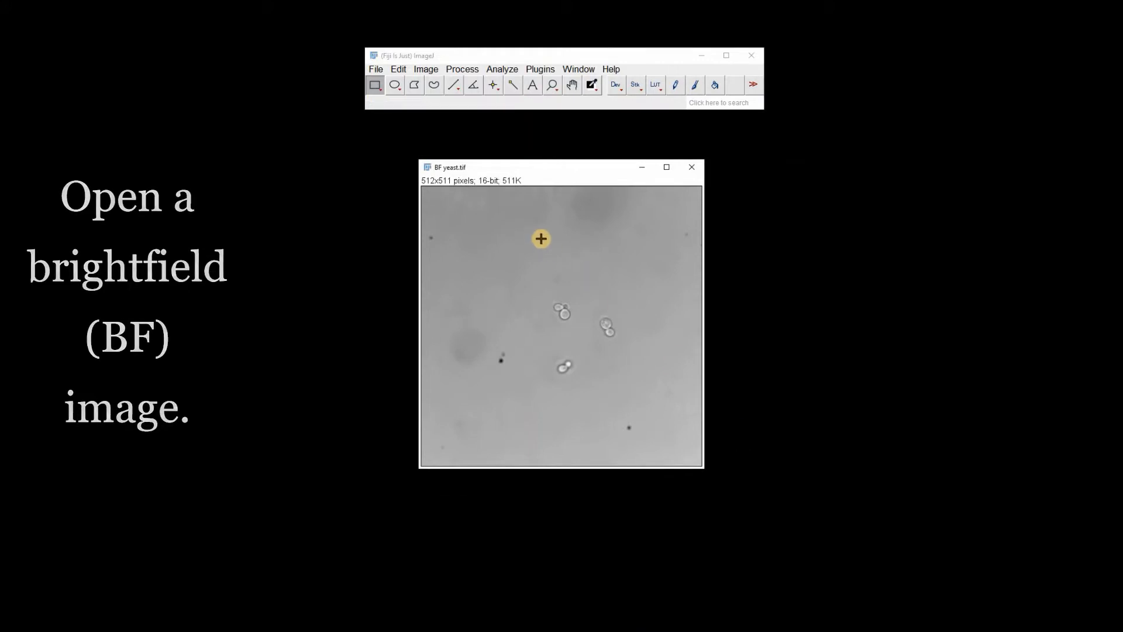
- Inspect the yeast image's background with the 5_ramps lookup table, then restore the Grays lookup table
{"action": "left_click", "coordinate": [656, 87]}
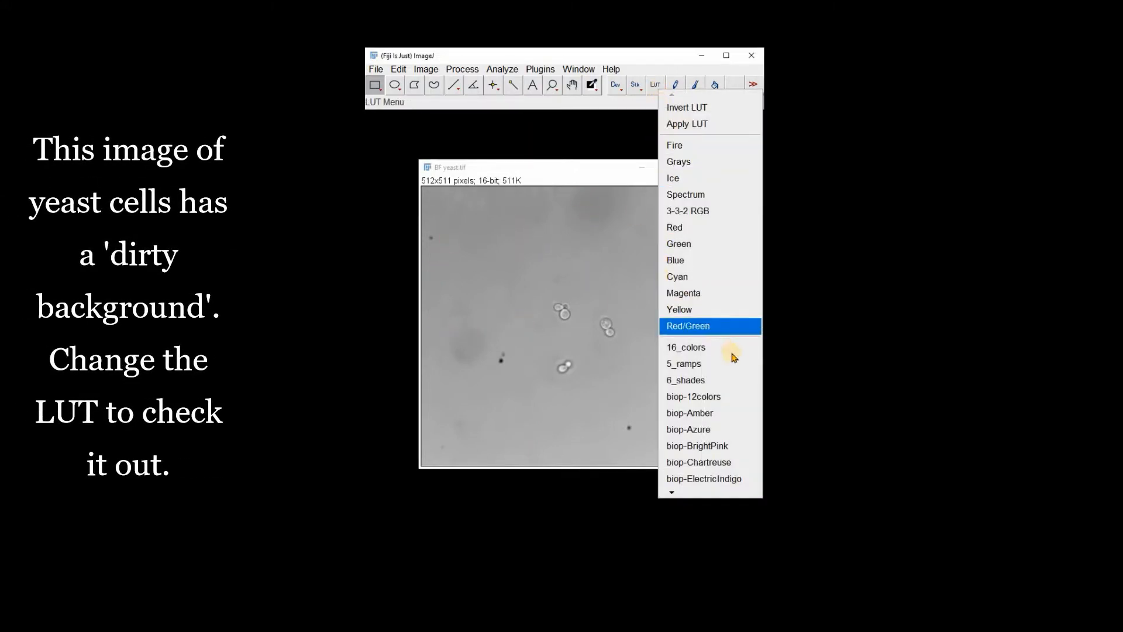
{"action": "left_click", "coordinate": [707, 370]}
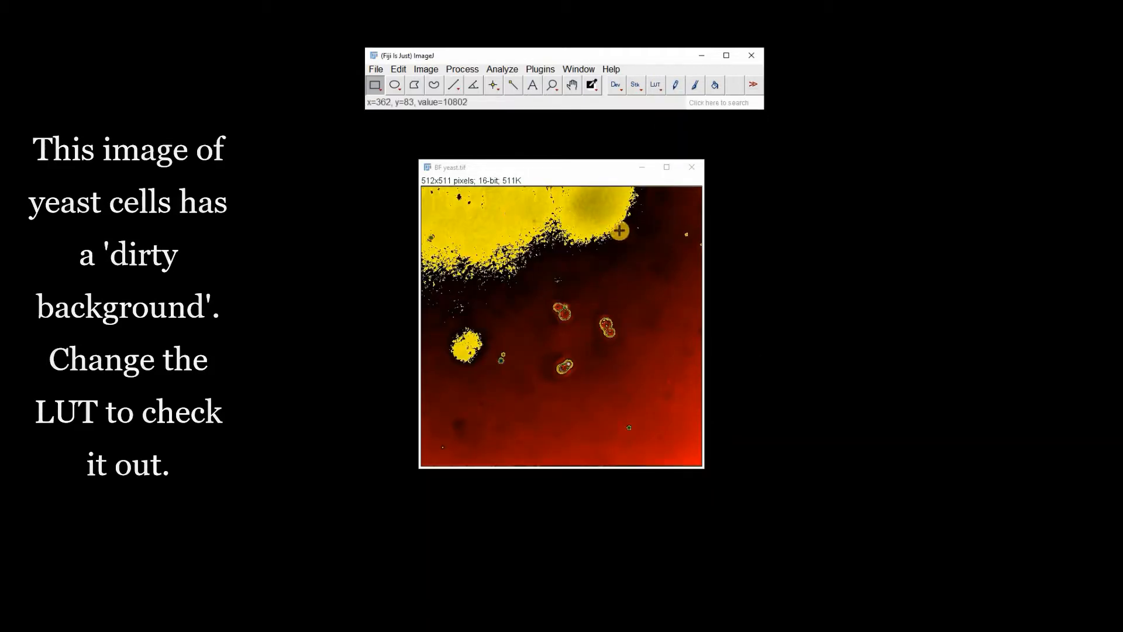
{"action": "left_click", "coordinate": [661, 88]}
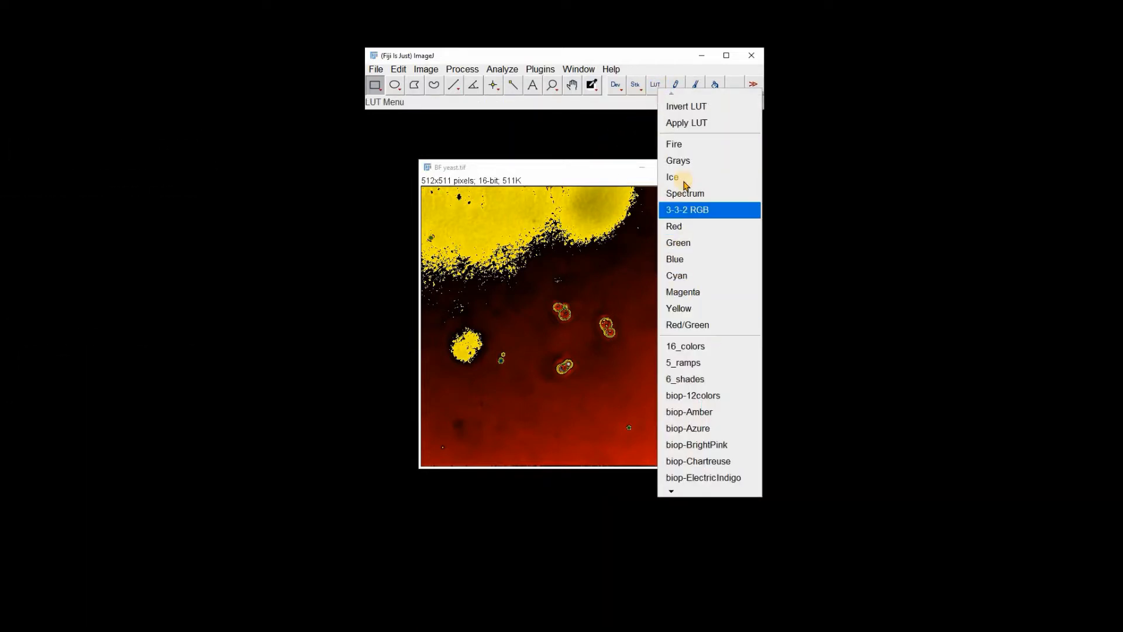
{"action": "left_click", "coordinate": [673, 161]}
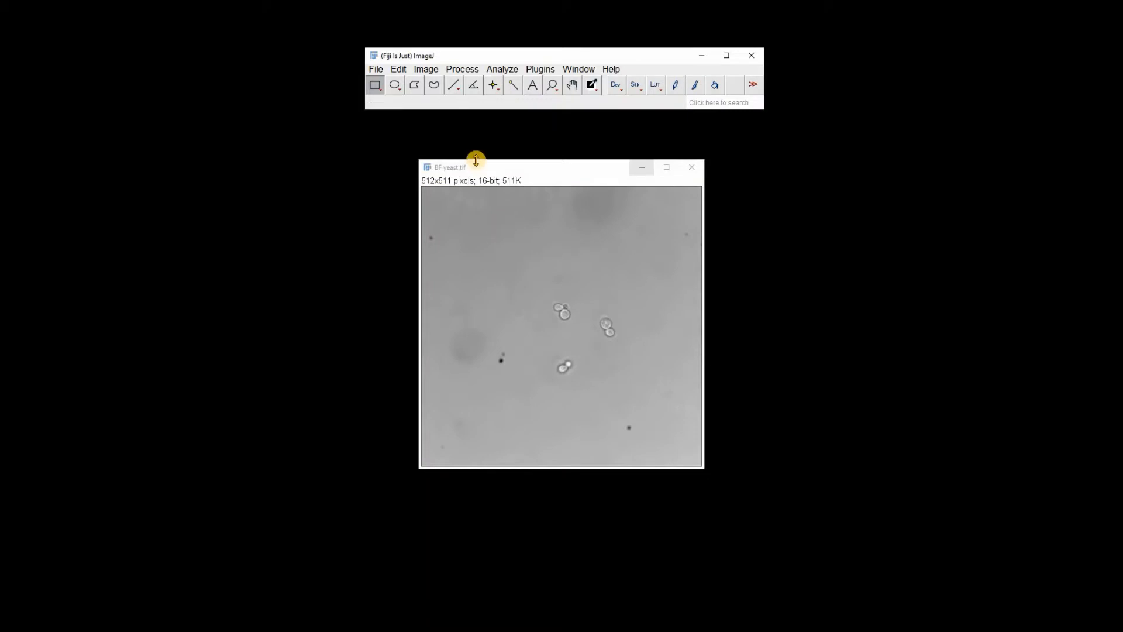
- Duplicate the brightfield image as "BF yeast-BG" and move the copy aside so the original is visible
{"action": "left_click", "coordinate": [432, 70]}
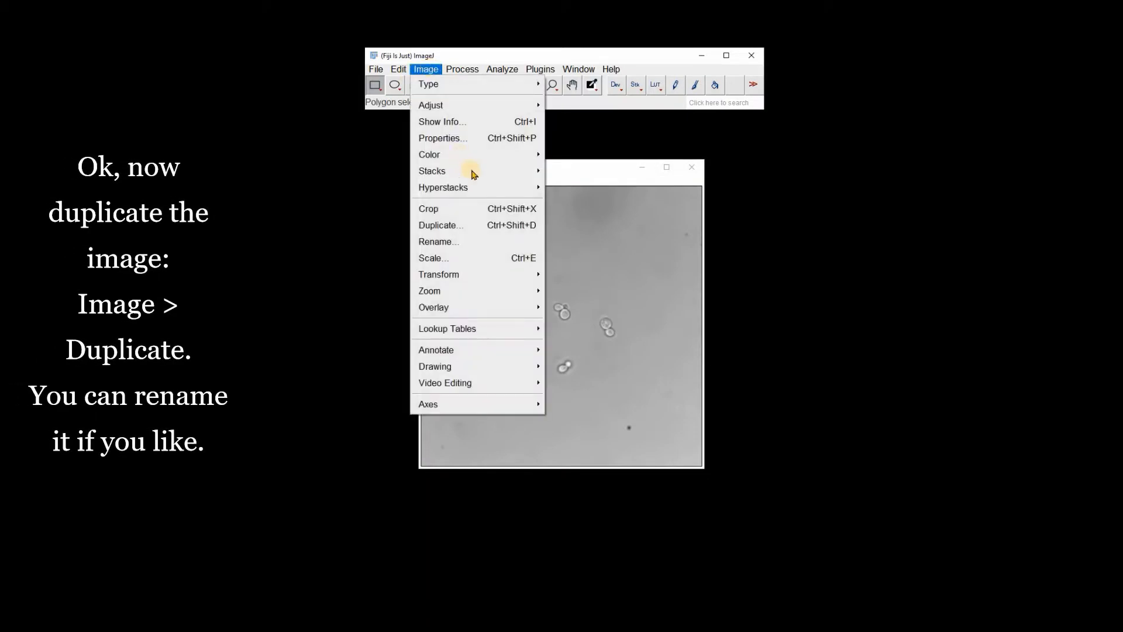
{"action": "left_click", "coordinate": [469, 226]}
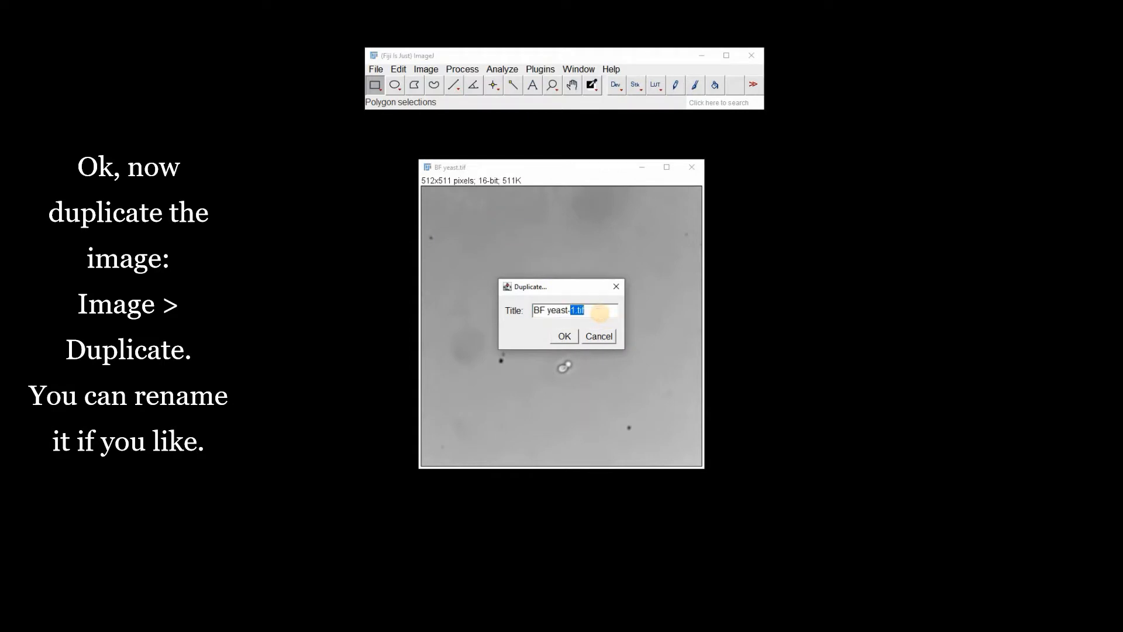
{"action": "left_click", "coordinate": [563, 337]}
{"action": "left_click", "coordinate": [455, 168]}
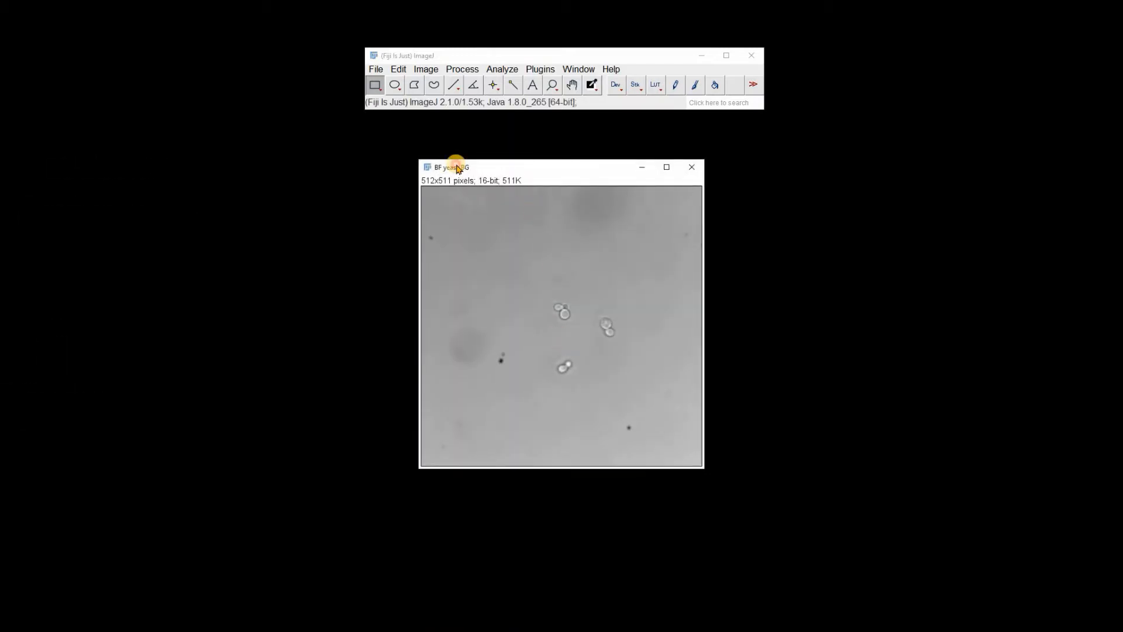
{"action": "left_click_drag", "start_coordinate": [455, 168], "coordinate": [566, 181]}
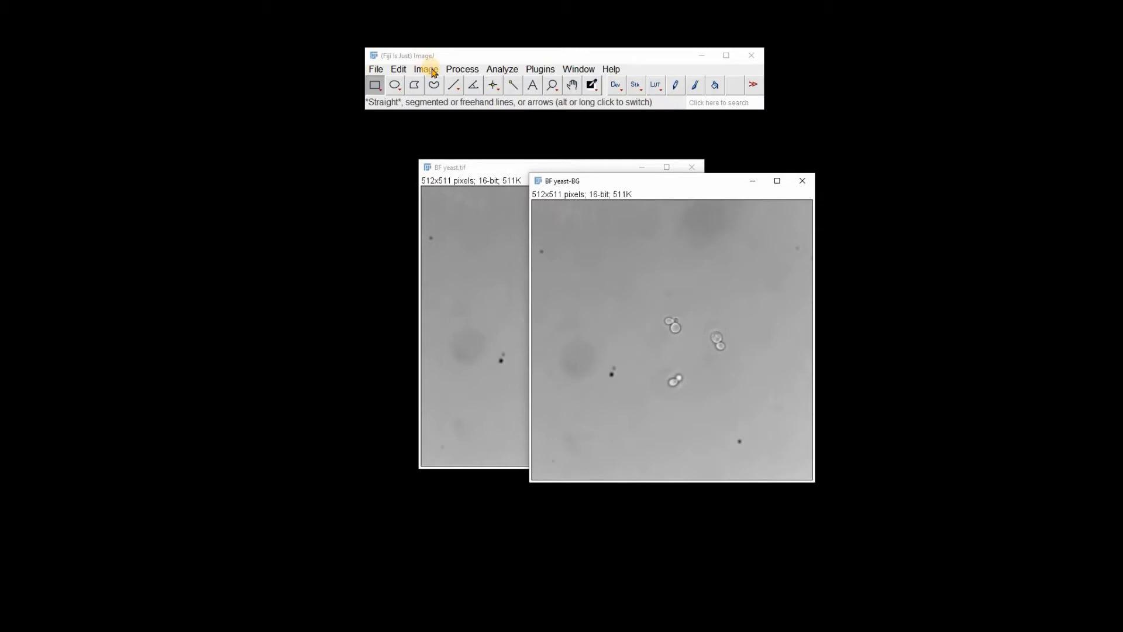
- Set up Subtract Background on the duplicate with Preview, Light background and a rolling ball radius of 0.2 pixels
{"action": "left_click", "coordinate": [458, 75]}
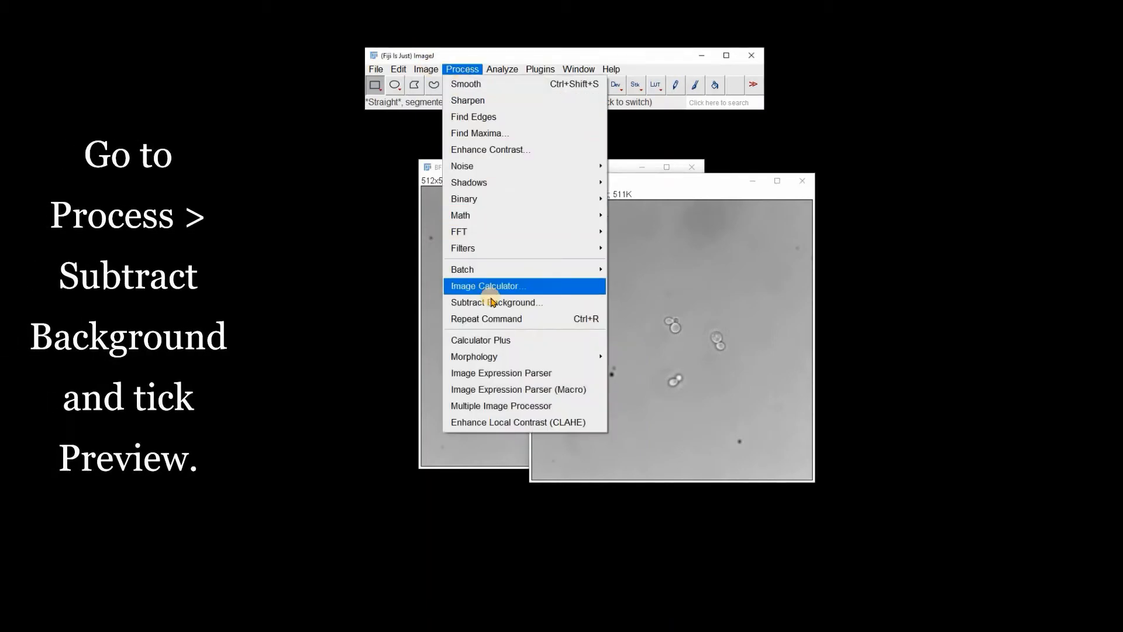
{"action": "left_click", "coordinate": [492, 302]}
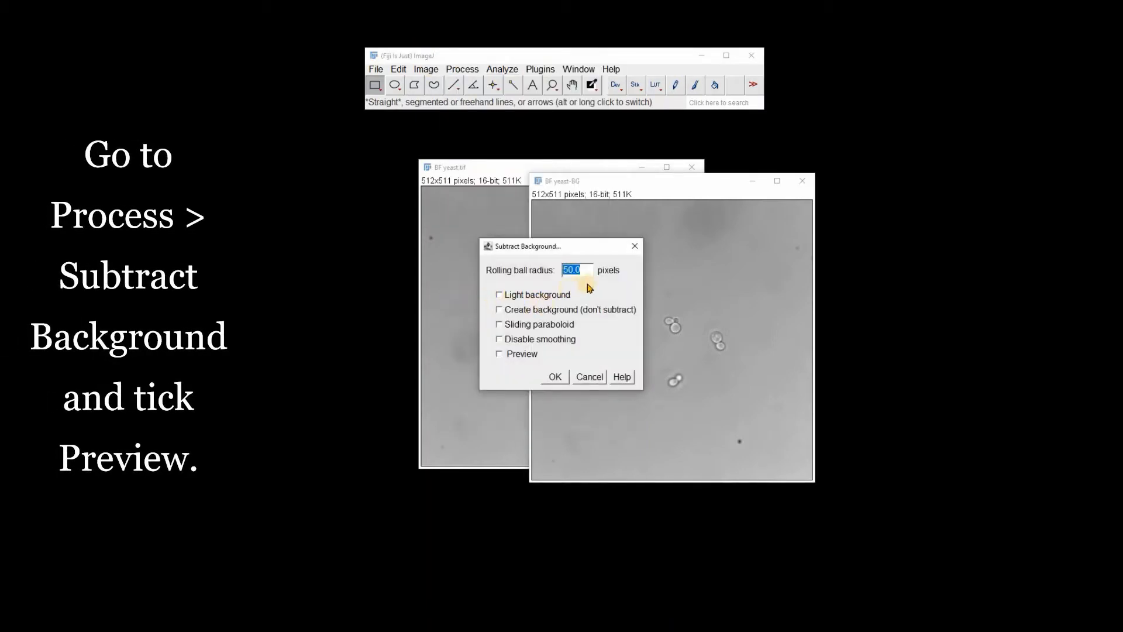
{"action": "left_click", "coordinate": [507, 357]}
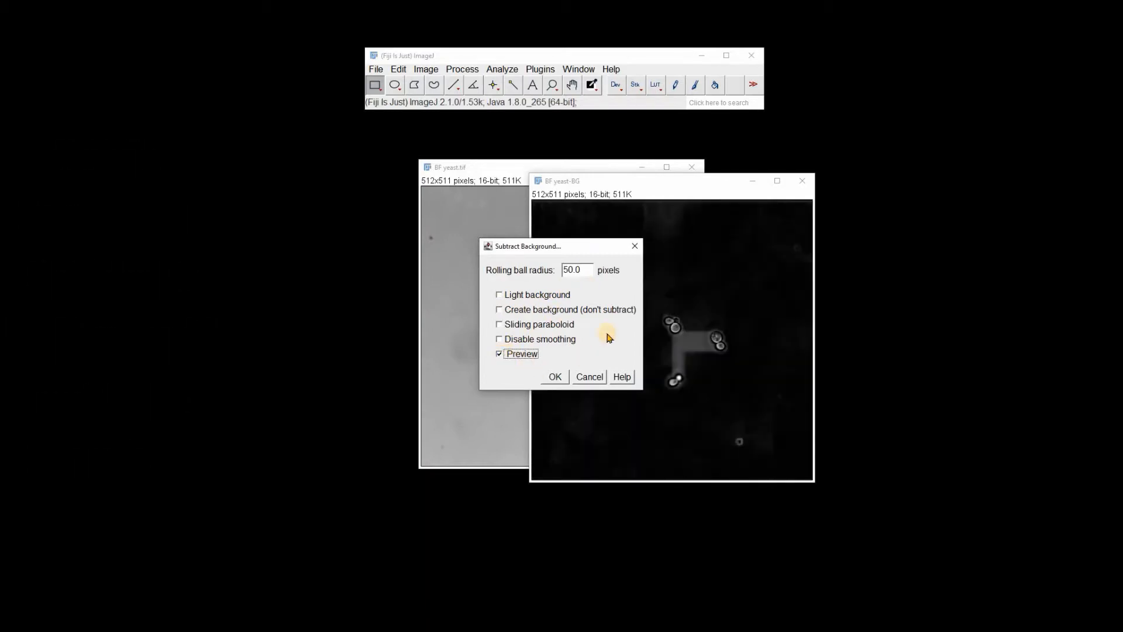
{"action": "left_click", "coordinate": [500, 296]}
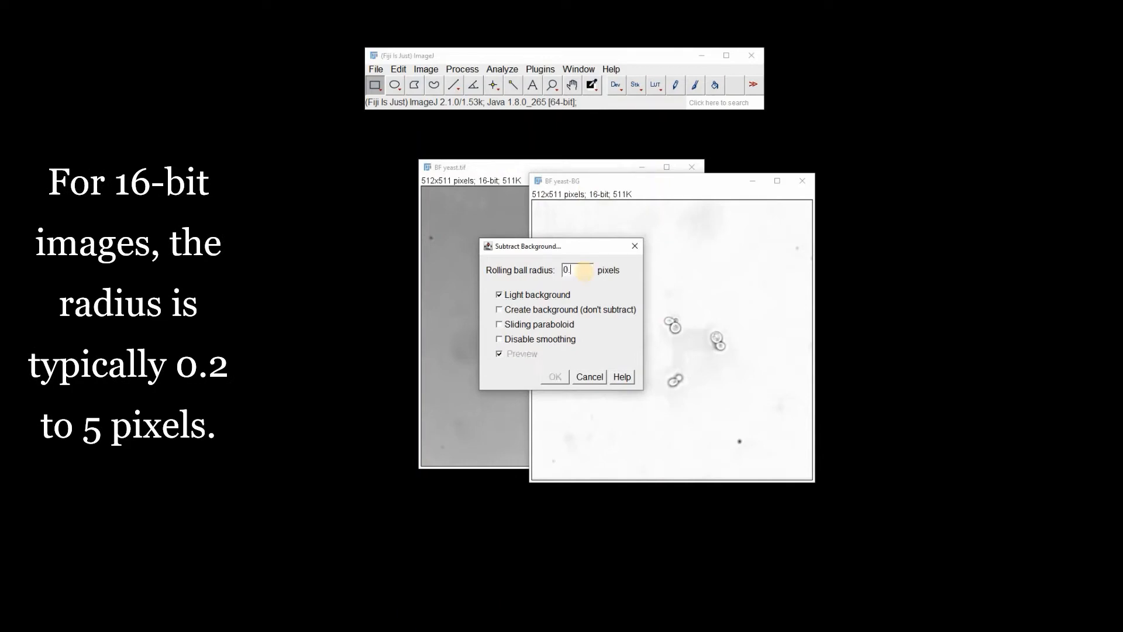
{"action": "type", "text": "2"}
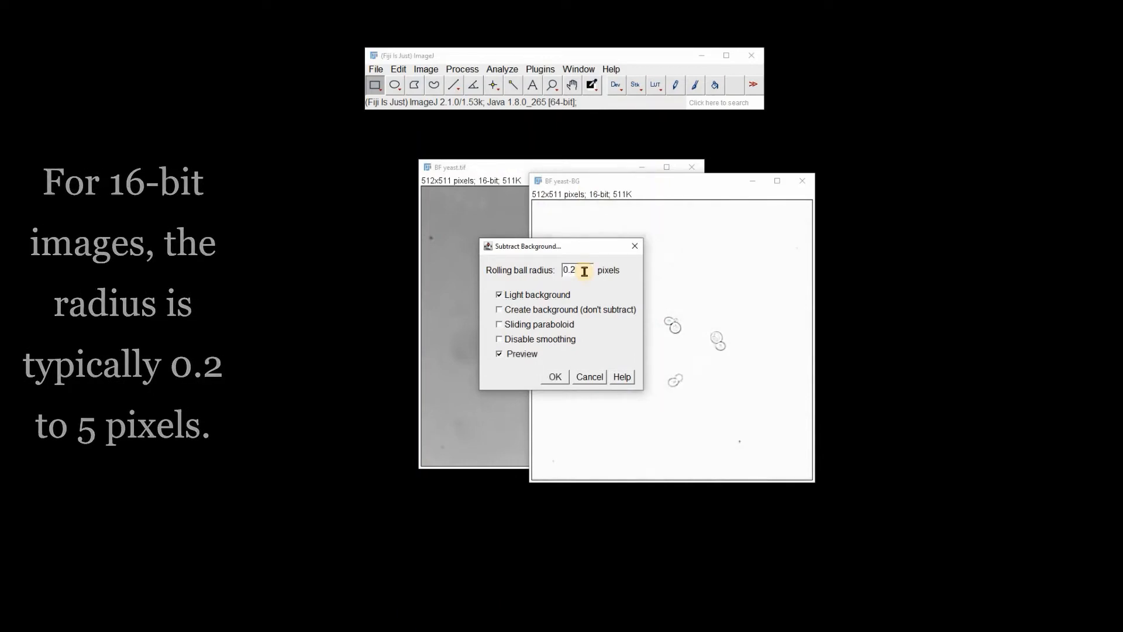
- Enable Create background and Sliding paraboloid, compare Disable smoothing on and off, and generate the background image with smoothing kept on
{"action": "left_click", "coordinate": [500, 310]}
{"action": "left_click_drag", "start_coordinate": [543, 251], "coordinate": [425, 246]}
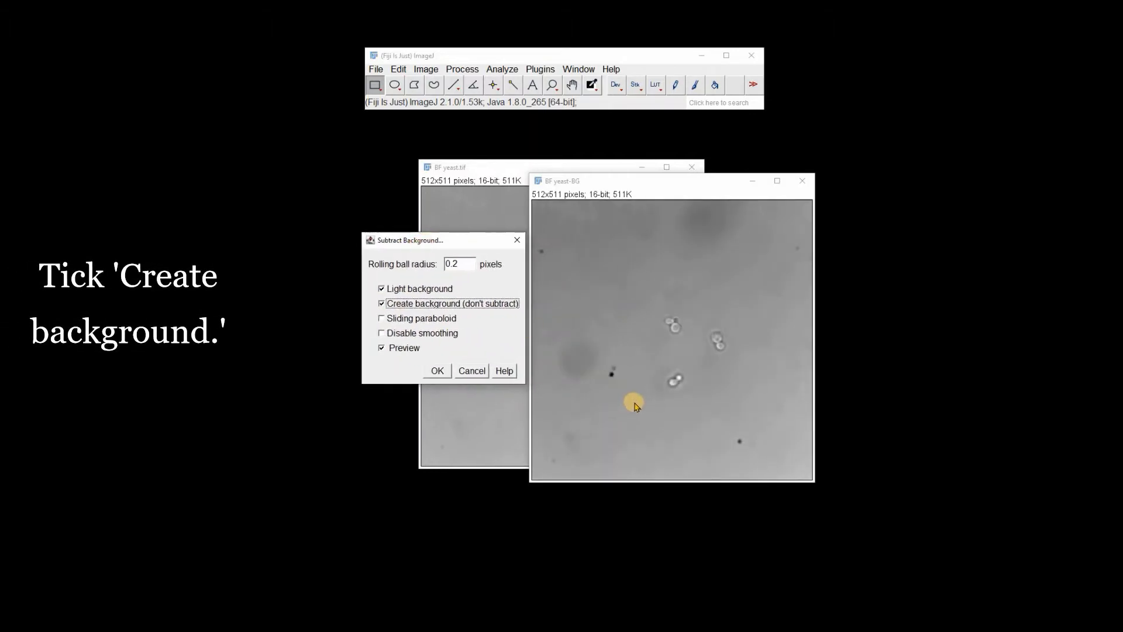
{"action": "left_click", "coordinate": [384, 320]}
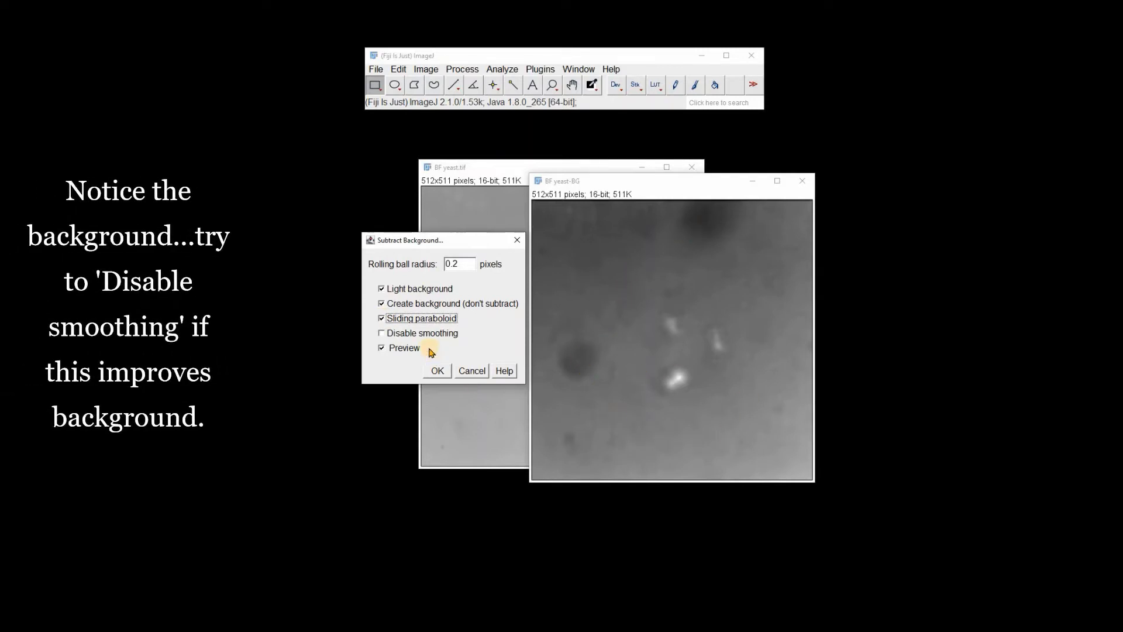
{"action": "left_click", "coordinate": [382, 333]}
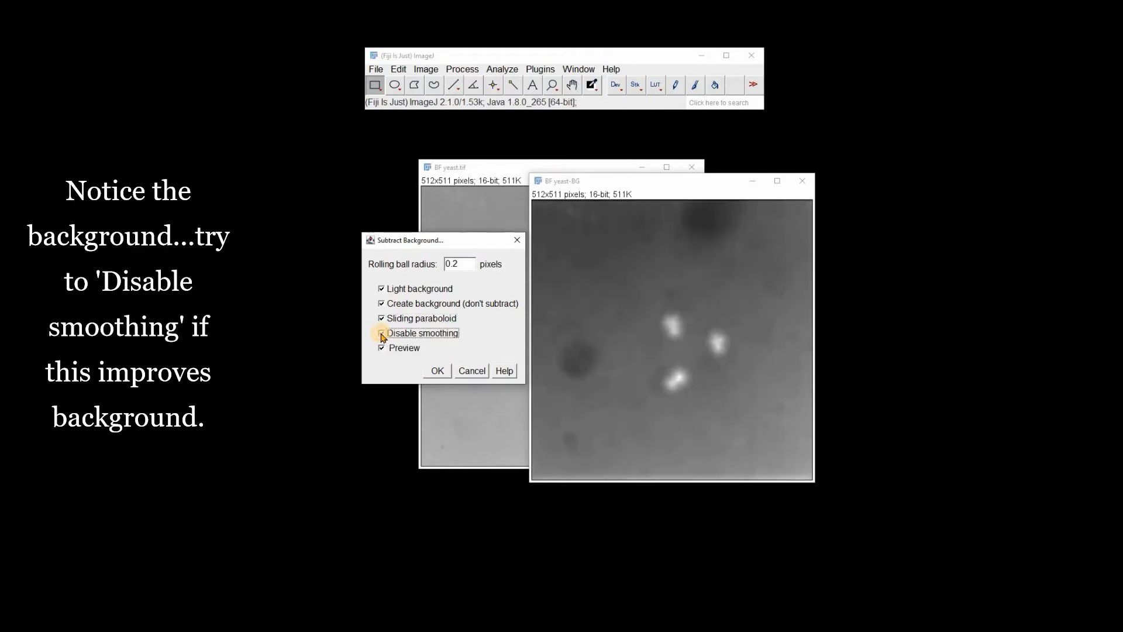
{"action": "left_click", "coordinate": [382, 334]}
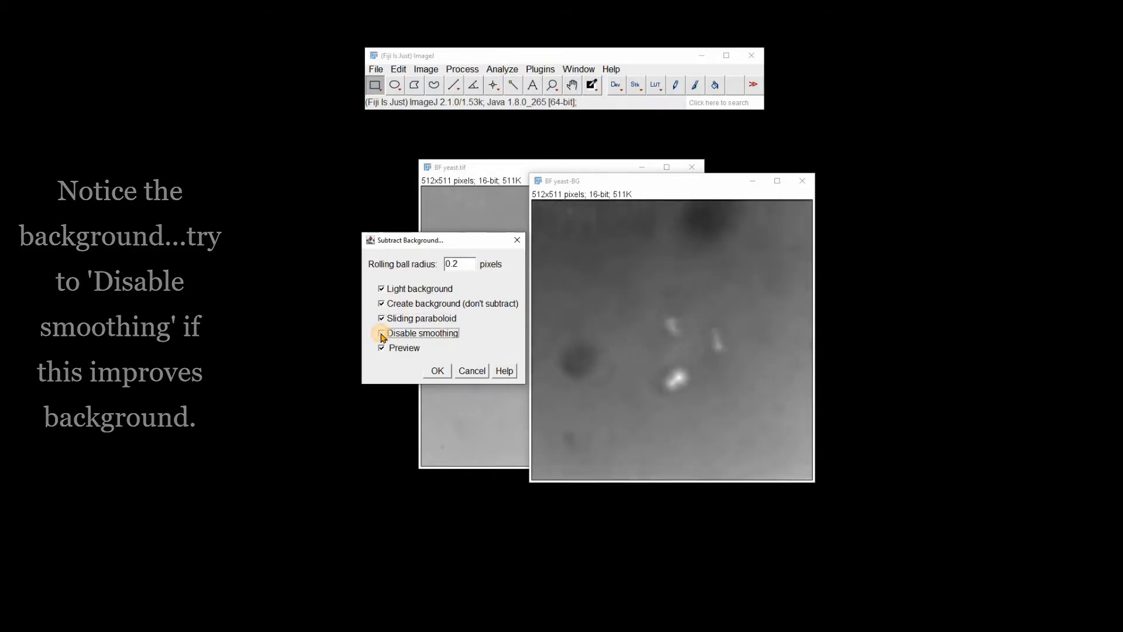
{"action": "left_click", "coordinate": [438, 372]}
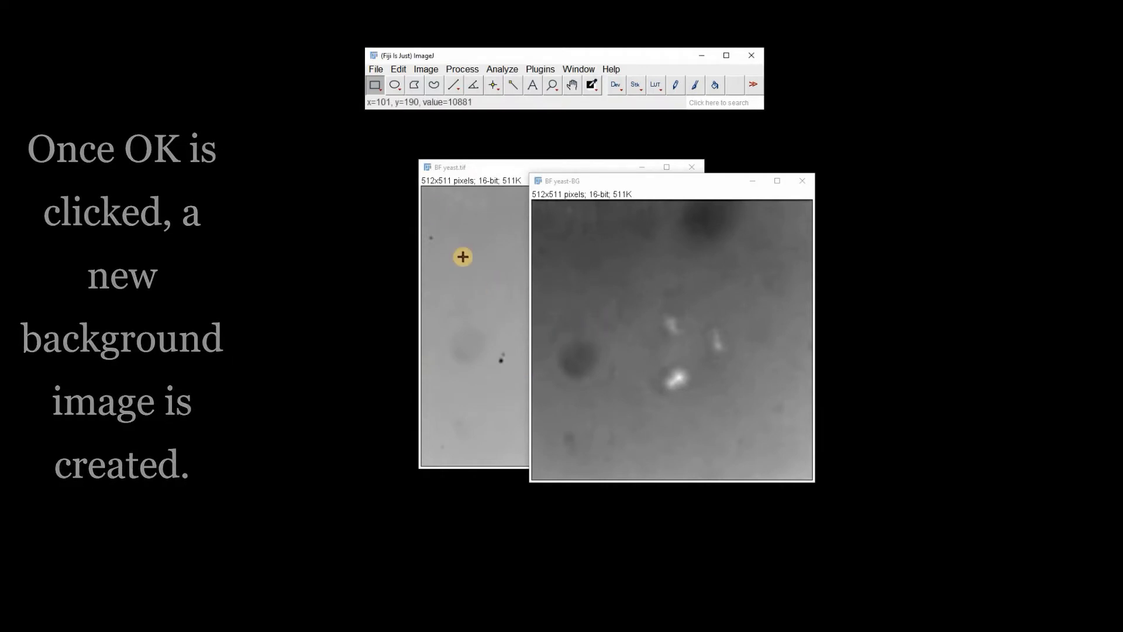
- Subtract BF yeast-BG from BF yeast.tif with Image Calculator, creating a new window with a 32-bit float result
{"action": "left_click", "coordinate": [460, 70]}
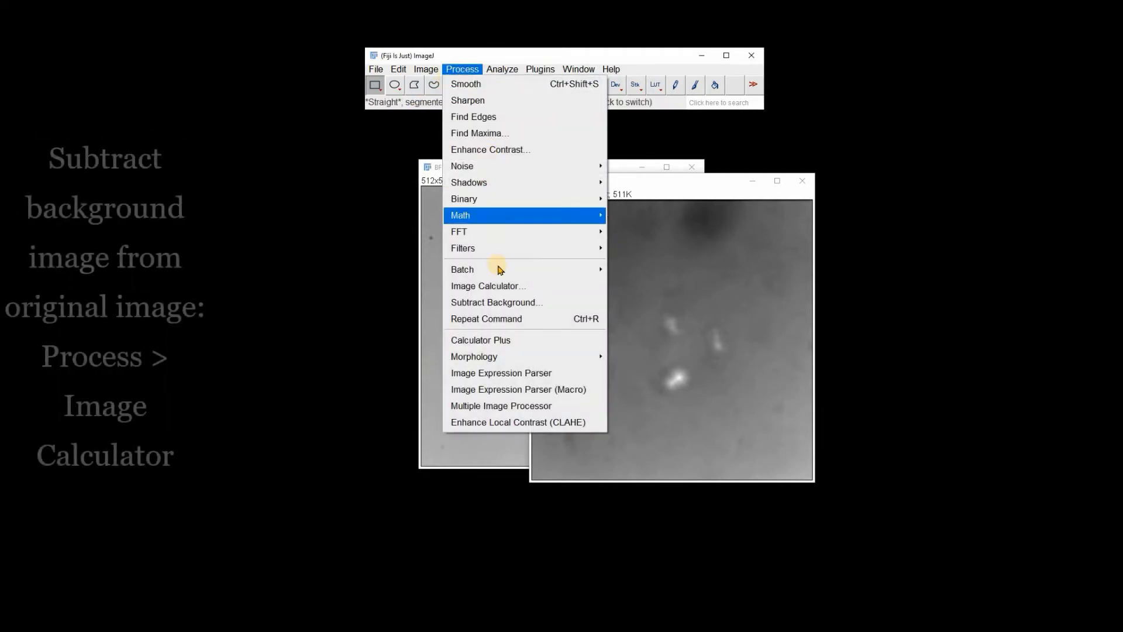
{"action": "left_click", "coordinate": [507, 286]}
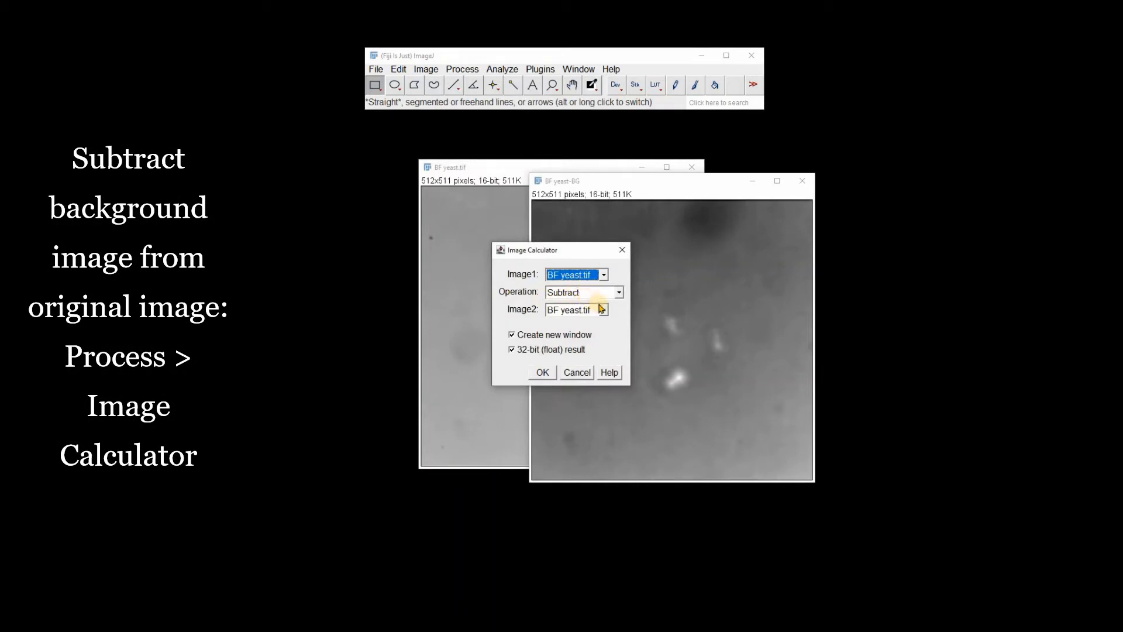
{"action": "left_click", "coordinate": [571, 328]}
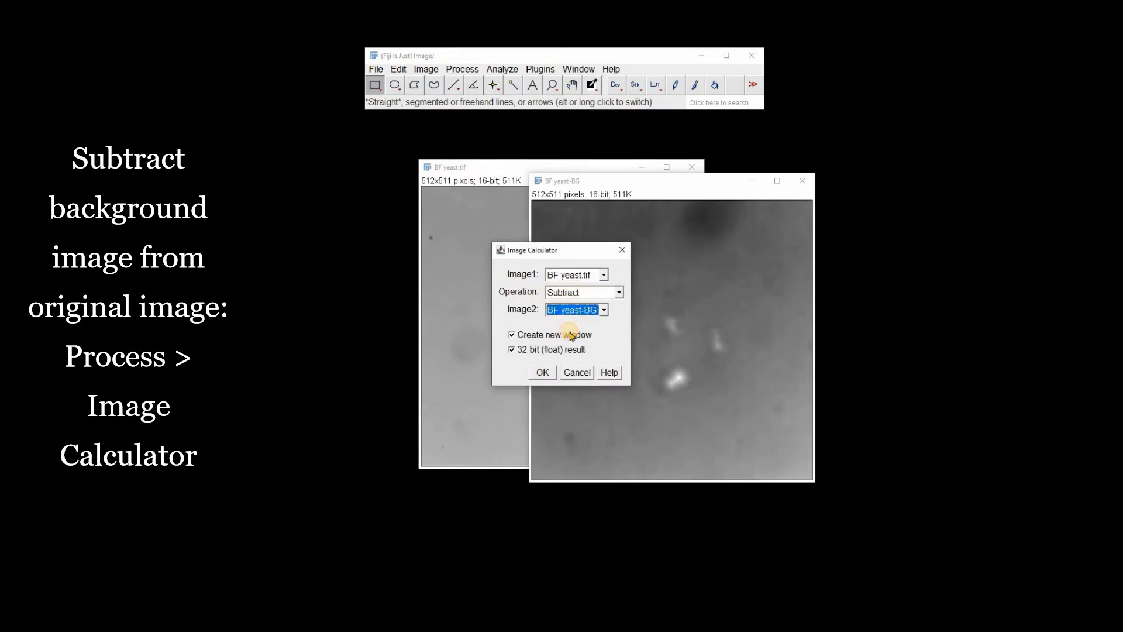
{"action": "left_click", "coordinate": [511, 336]}
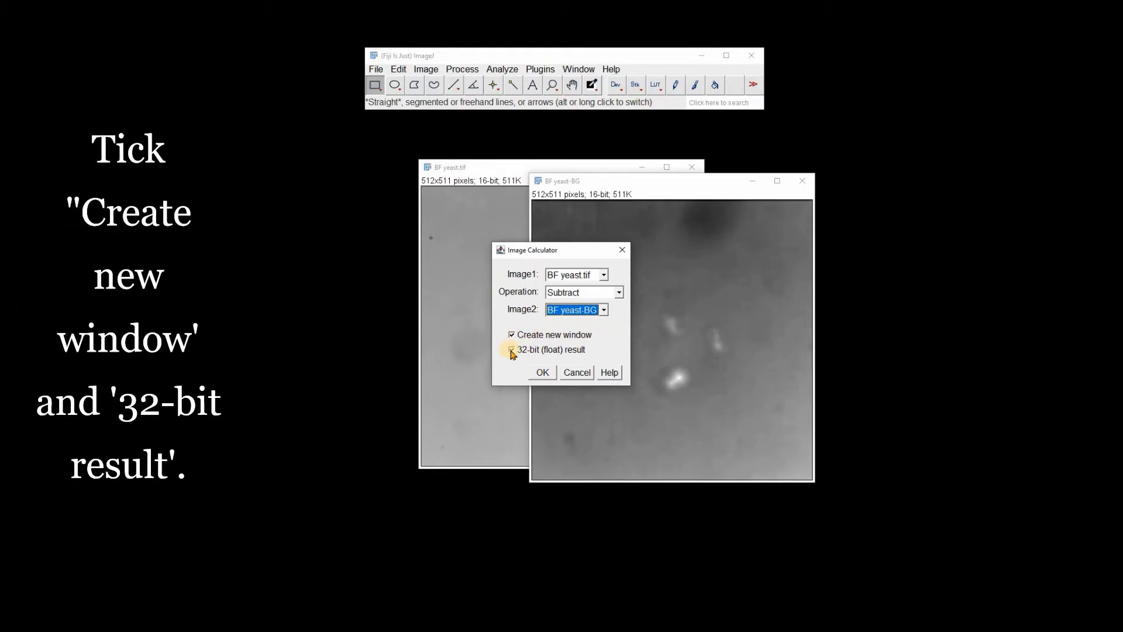
{"action": "left_click", "coordinate": [539, 371]}
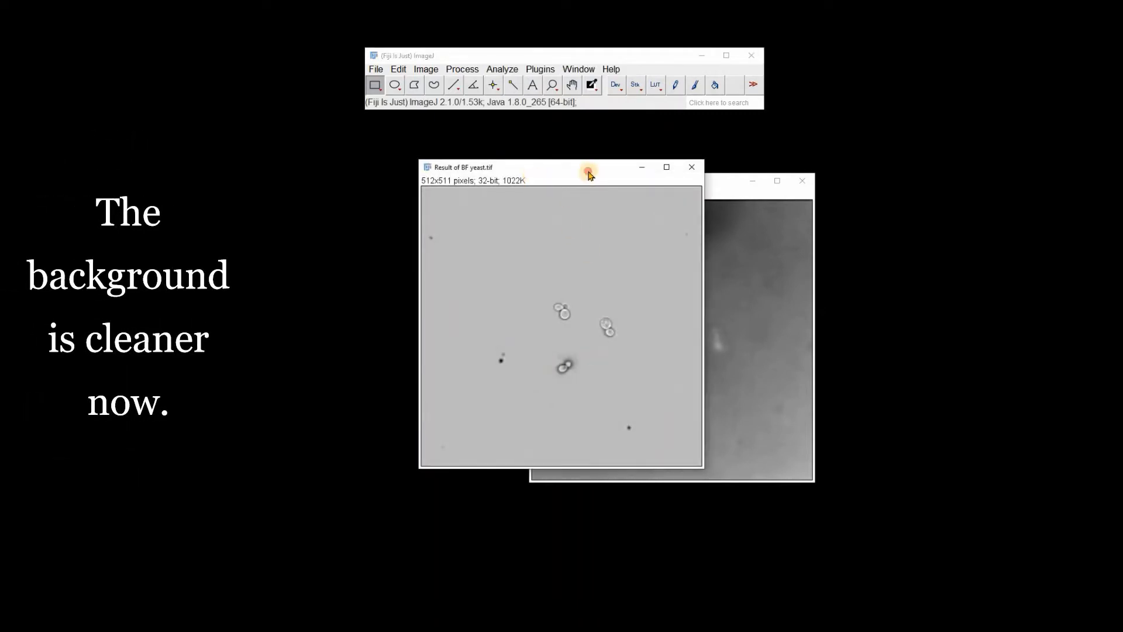
- Place the original and background-subtracted images side by side and compare them with the 5_ramps lookup table applied to both
{"action": "left_click_drag", "start_coordinate": [587, 171], "coordinate": [713, 178]}
{"action": "left_click_drag", "start_coordinate": [465, 190], "coordinate": [324, 185]}
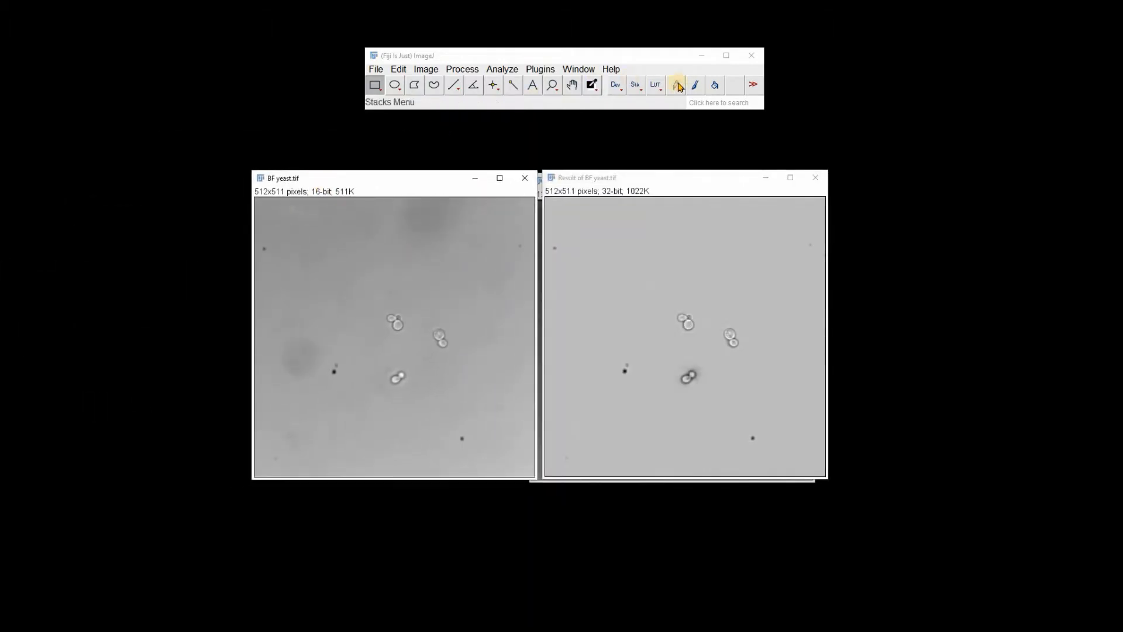
{"action": "left_click", "coordinate": [656, 85]}
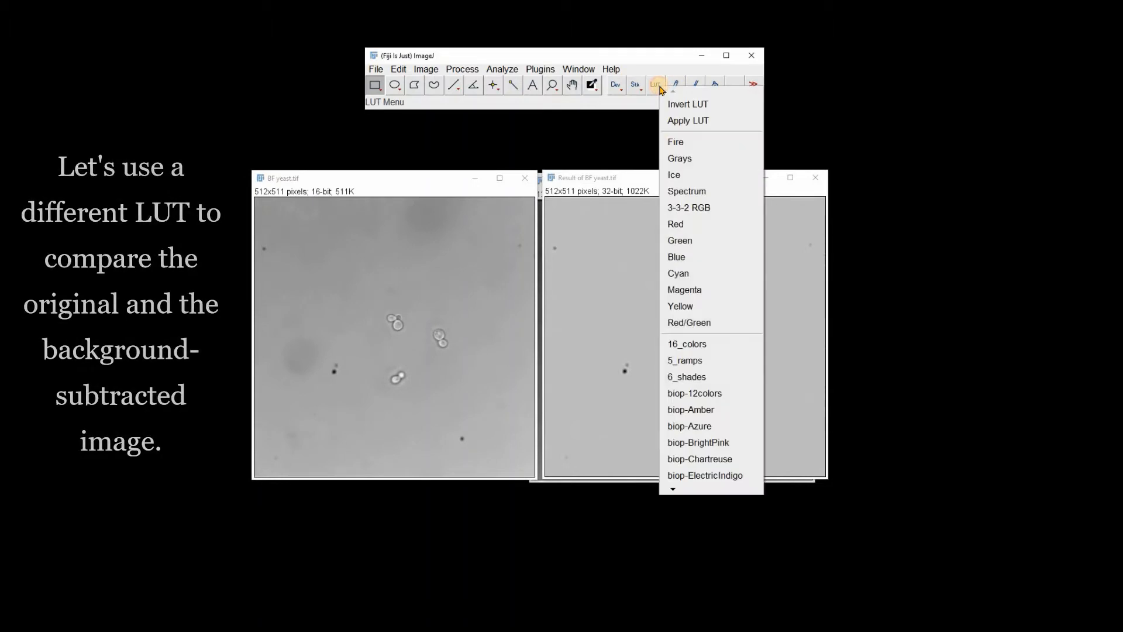
{"action": "left_click", "coordinate": [686, 361]}
{"action": "left_click", "coordinate": [573, 180]}
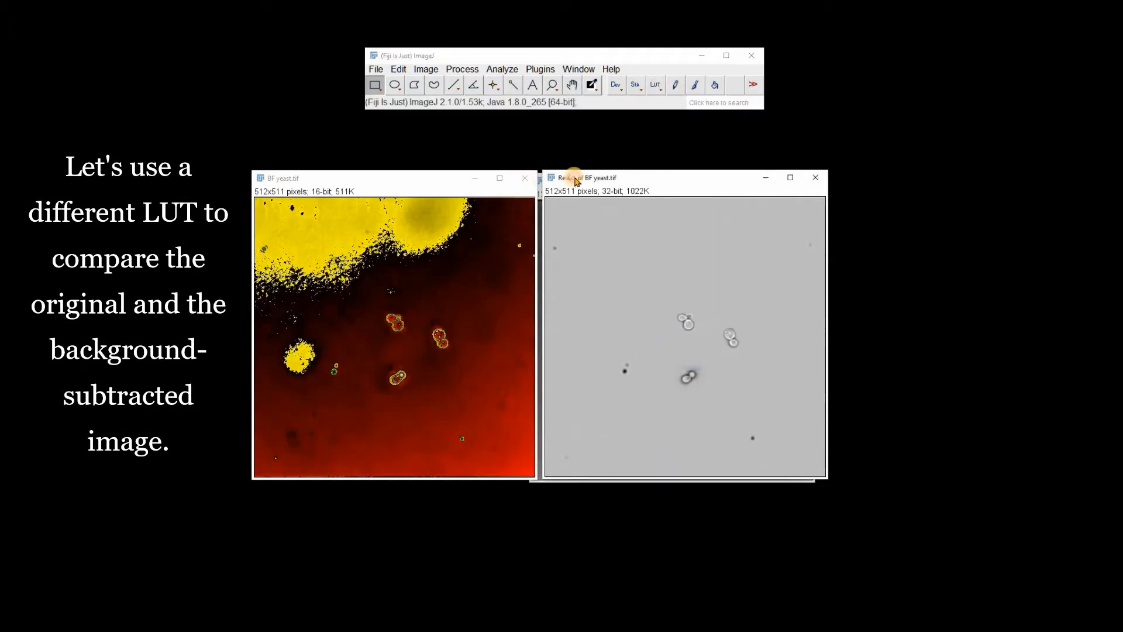
{"action": "left_click", "coordinate": [659, 89]}
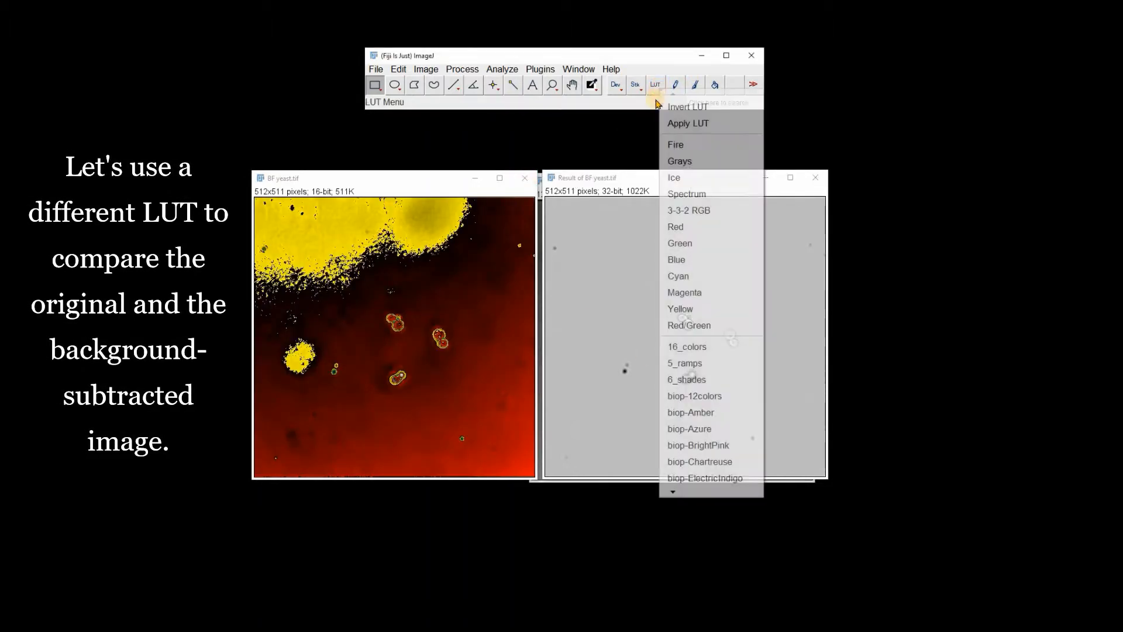
{"action": "left_click", "coordinate": [699, 364]}
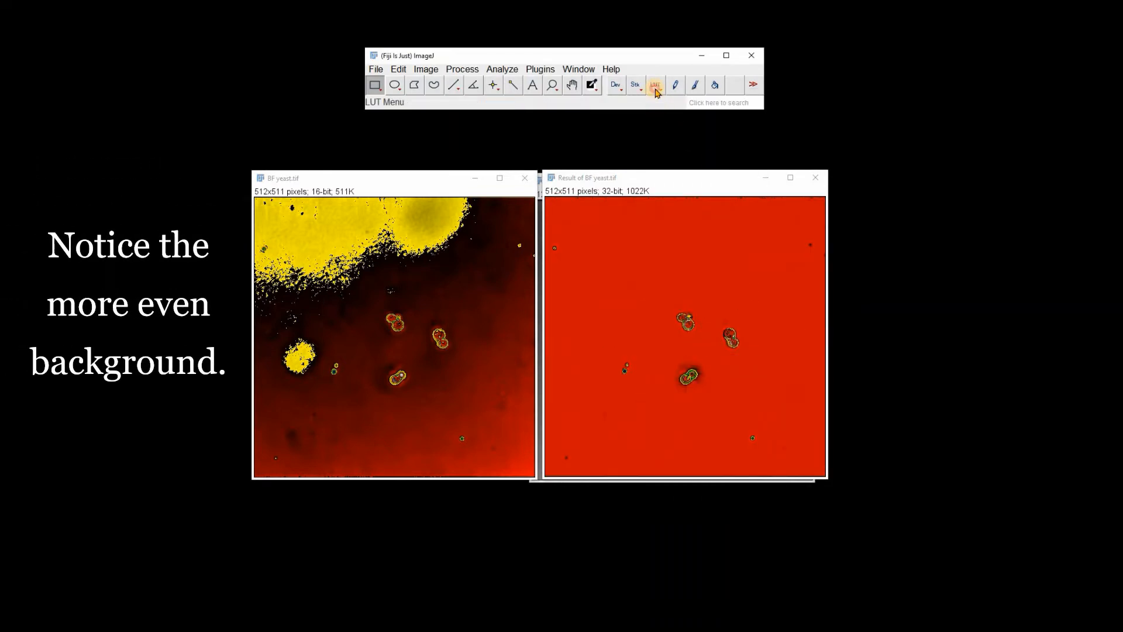
- Restore the Grays lookup table on the background-subtracted image
{"action": "left_click", "coordinate": [656, 87]}
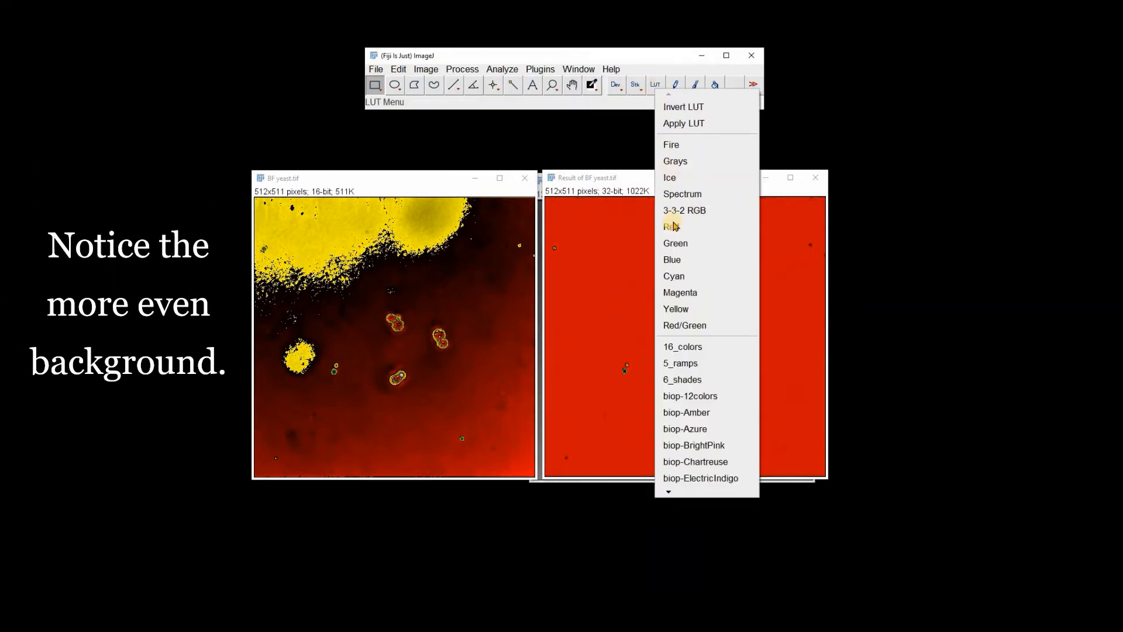
{"action": "left_click", "coordinate": [676, 162]}
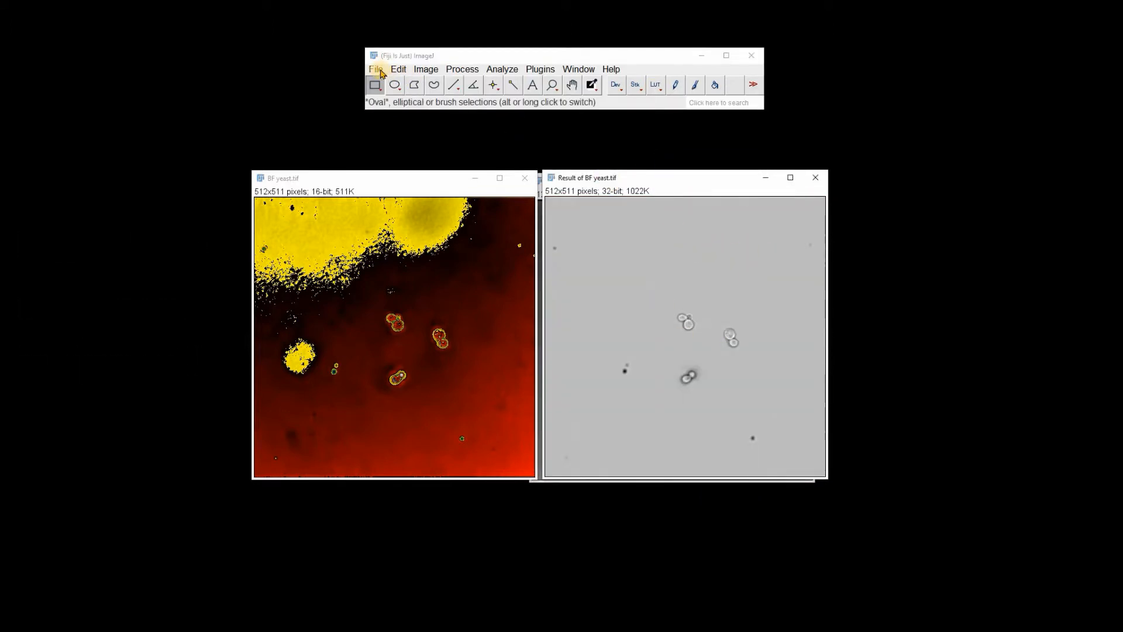
{"action": "left_click", "coordinate": [379, 71]}
{"action": "mouse_move", "coordinate": [434, 253]}
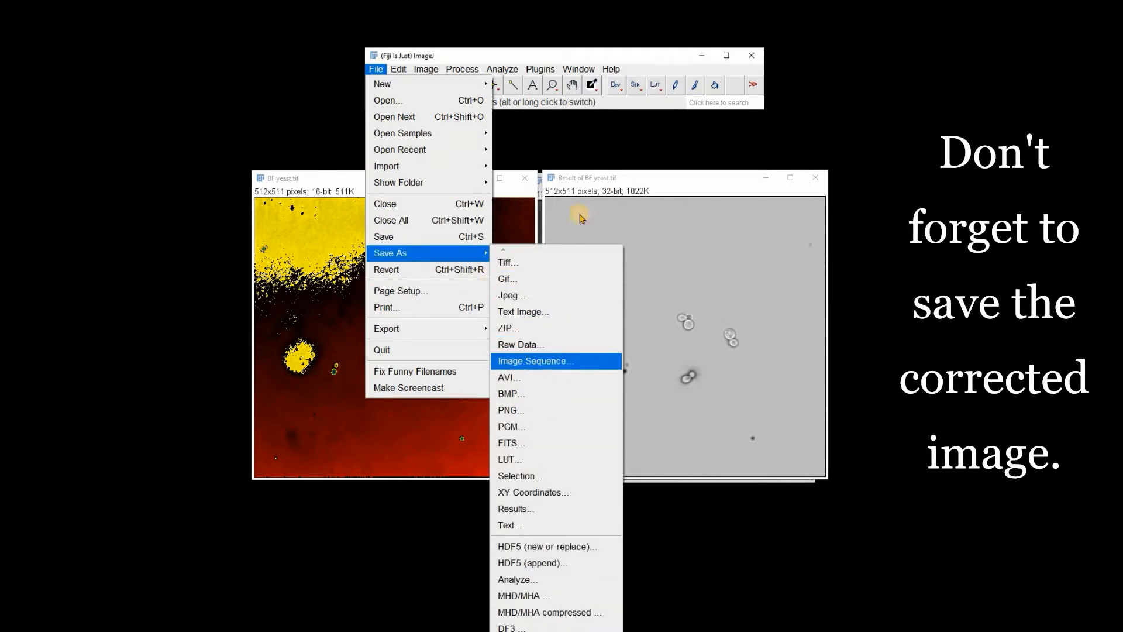
{"action": "left_click", "coordinate": [626, 178]}
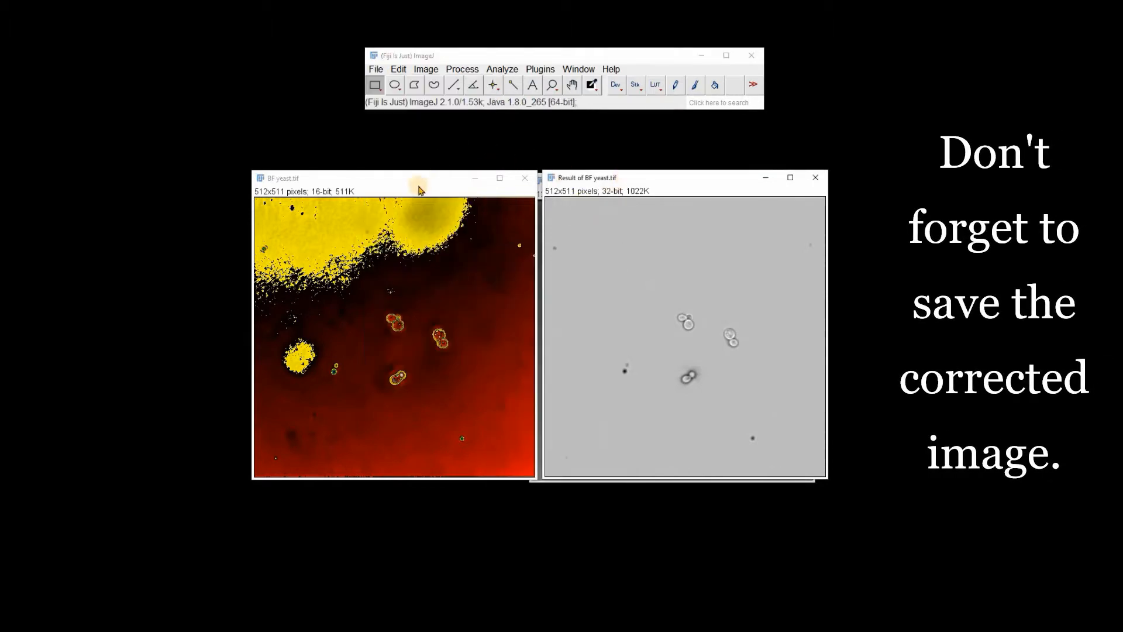
- Restore the Grays lookup table on the original BF yeast.tif image
{"action": "left_click", "coordinate": [657, 84]}
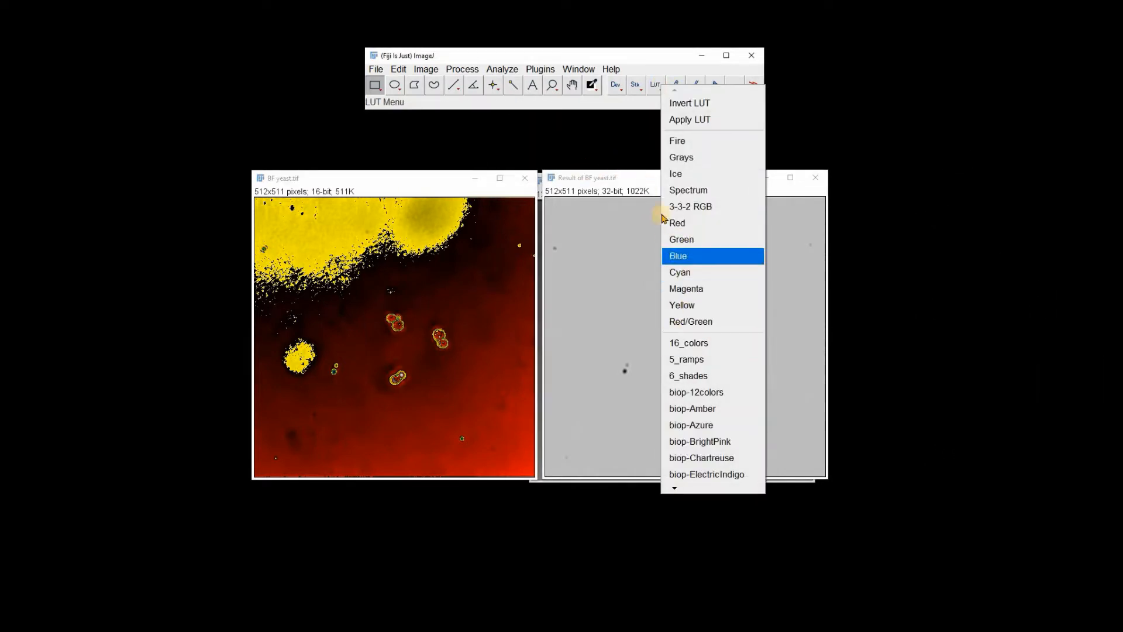
{"action": "left_click", "coordinate": [680, 158]}
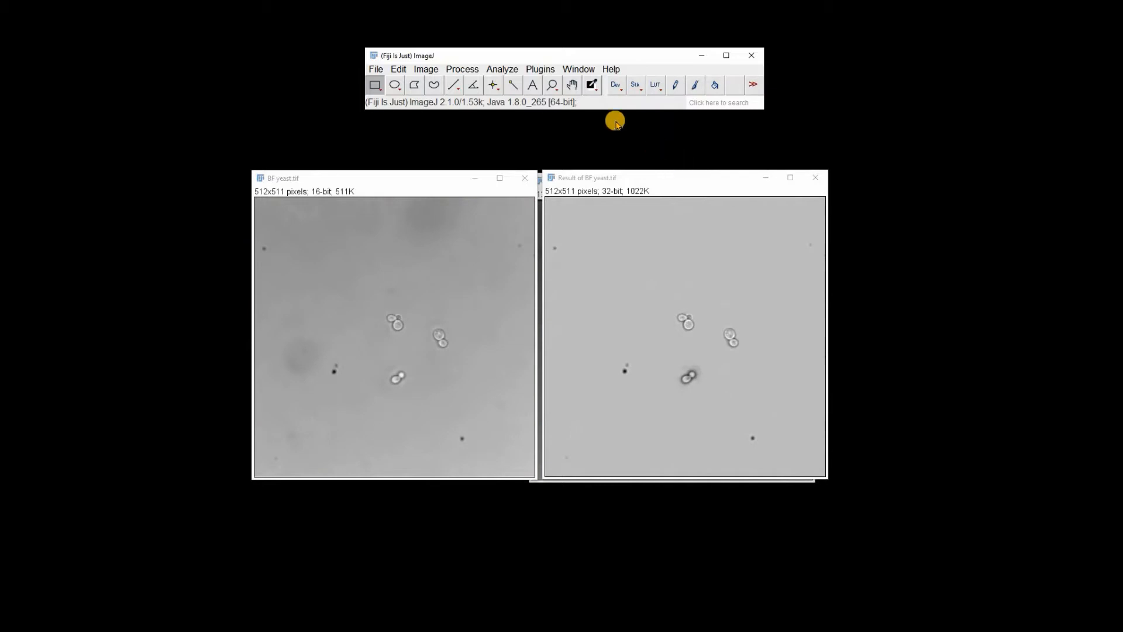
- Draw a rectangular selection of about 203x201 pixels around the yeast cells in BF yeast.tif and restore it on the background-subtracted image
{"action": "left_click", "coordinate": [375, 87]}
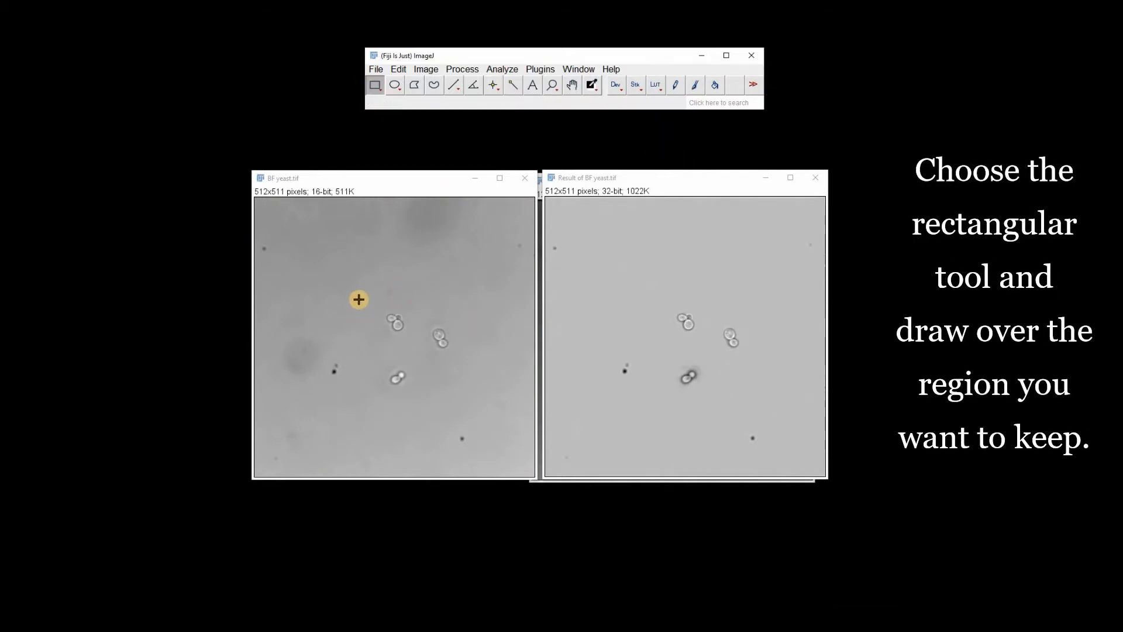
{"action": "left_click_drag", "start_coordinate": [361, 293], "coordinate": [471, 402]}
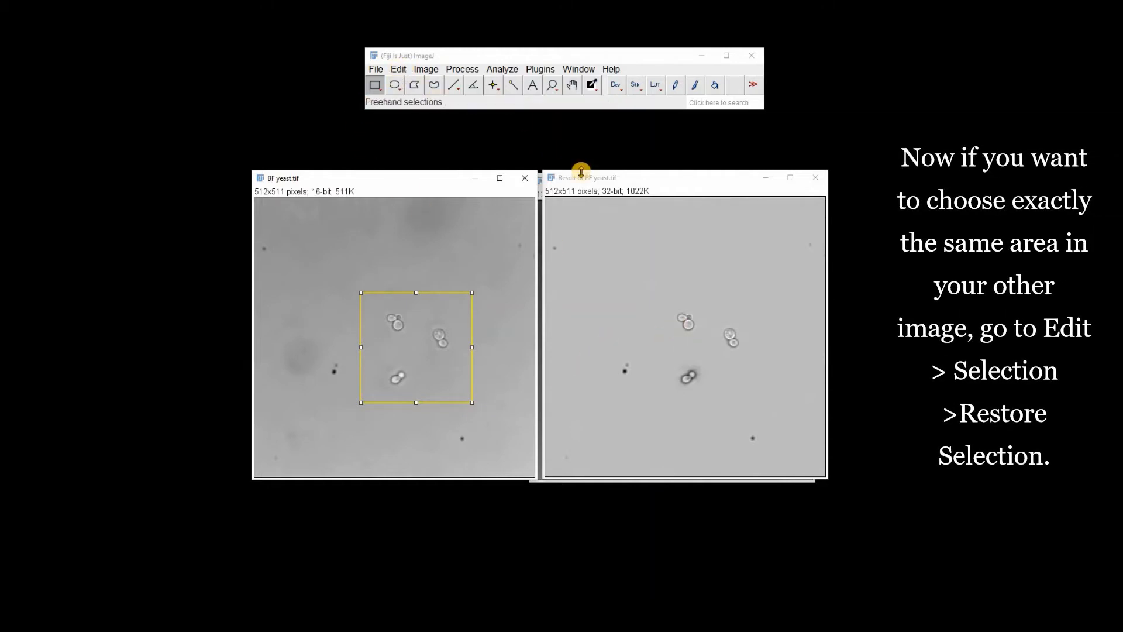
{"action": "left_click", "coordinate": [593, 185]}
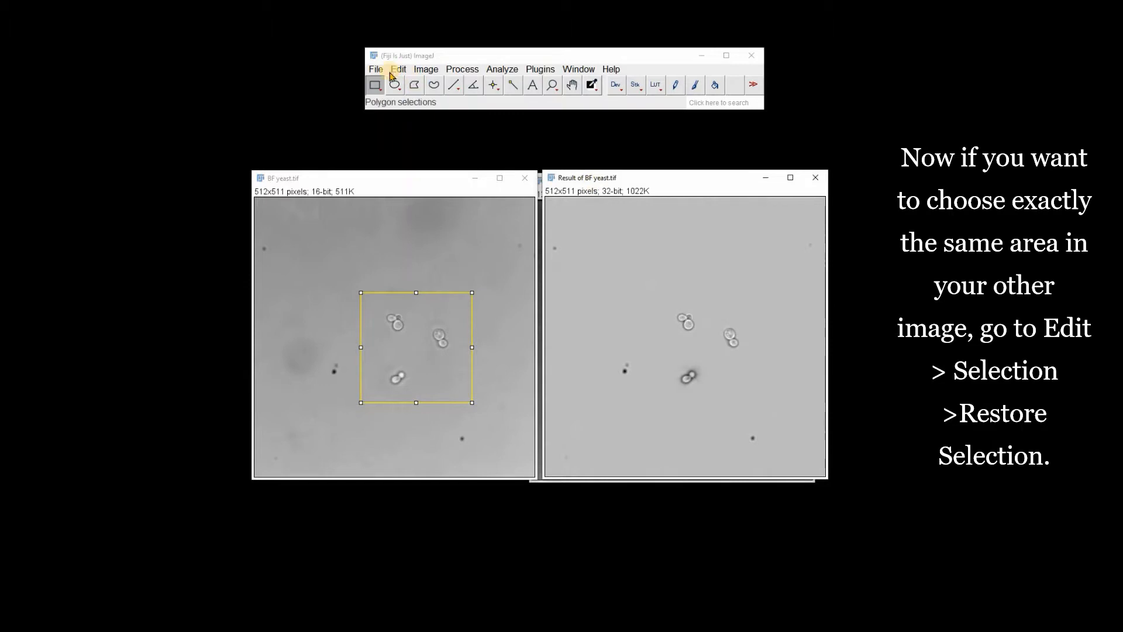
{"action": "left_click", "coordinate": [396, 70]}
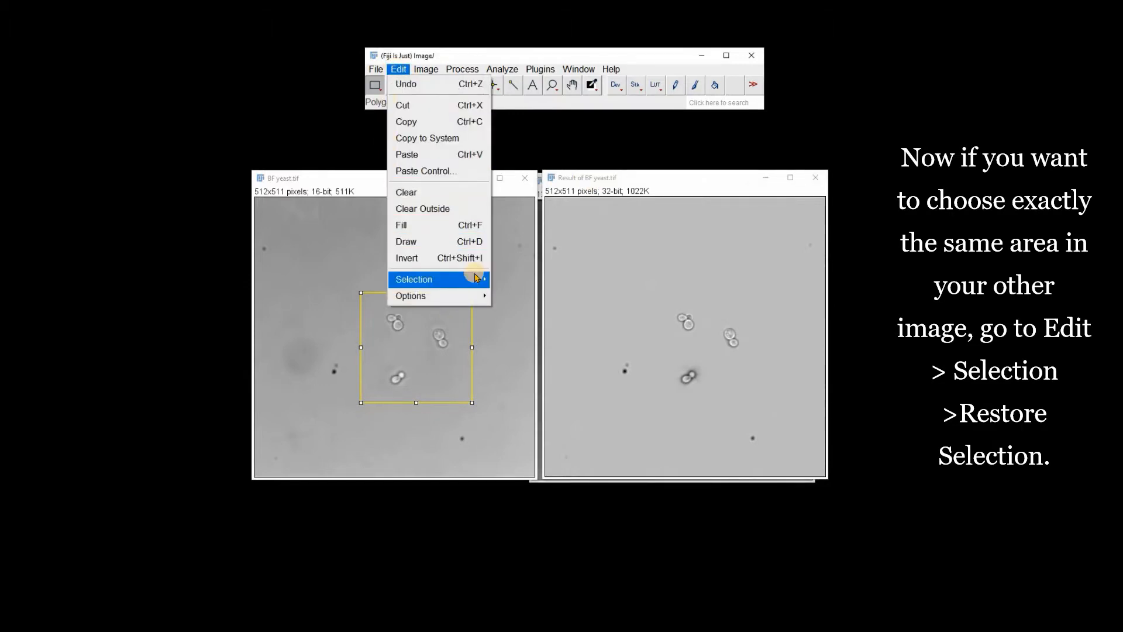
{"action": "mouse_move", "coordinate": [476, 278]}
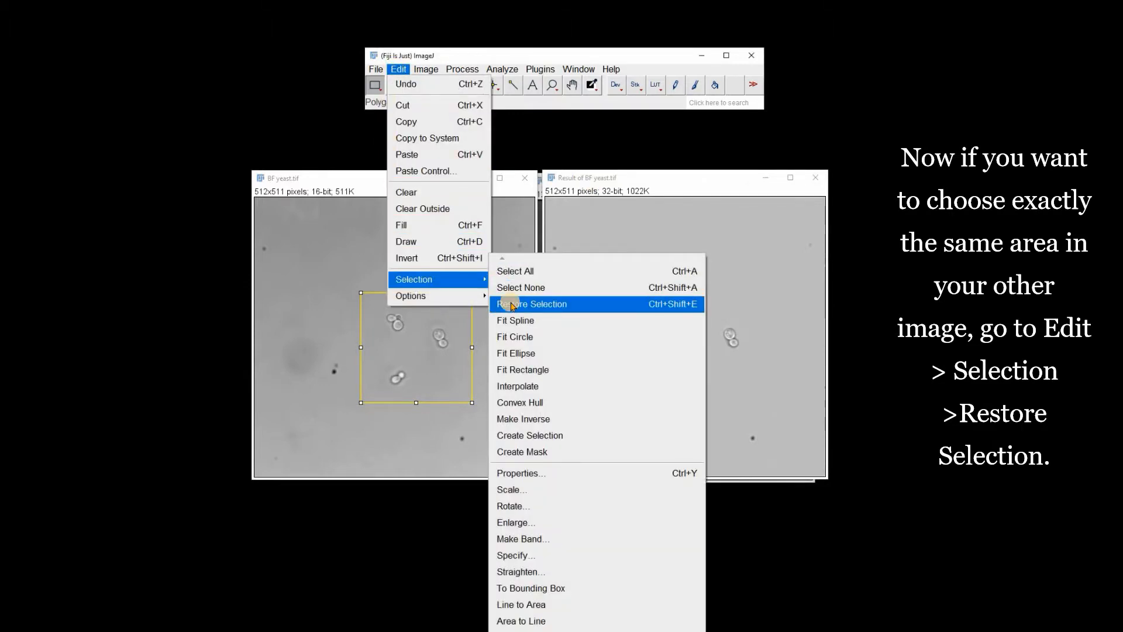
{"action": "left_click", "coordinate": [511, 304]}
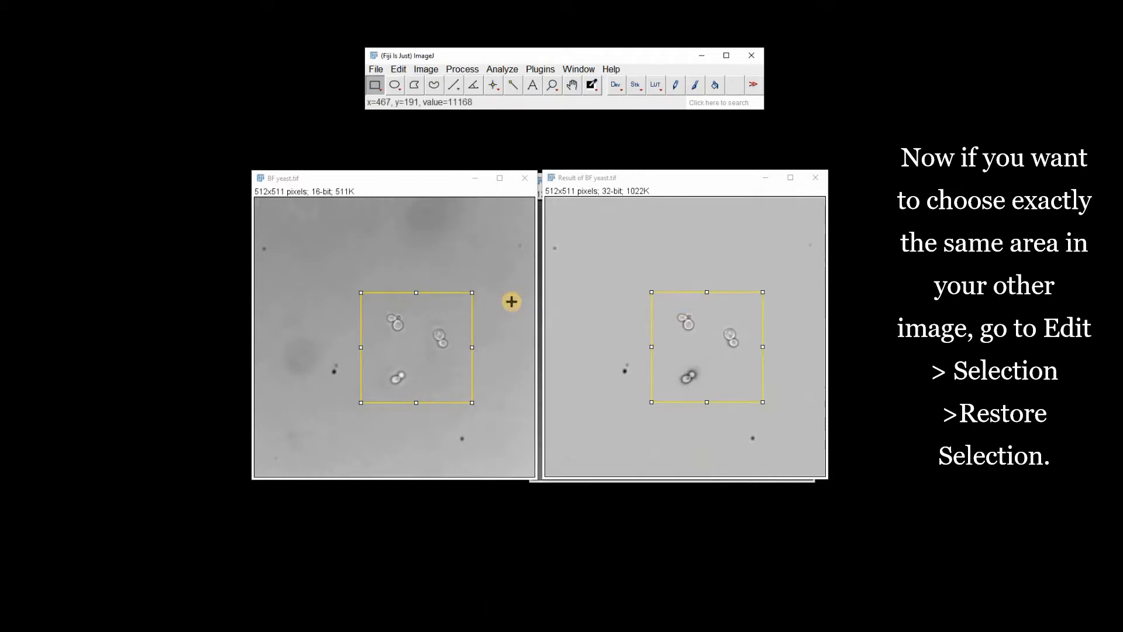
- Crop both the original BF yeast.tif and the background-subtracted result to the selected area
{"action": "left_click", "coordinate": [429, 193]}
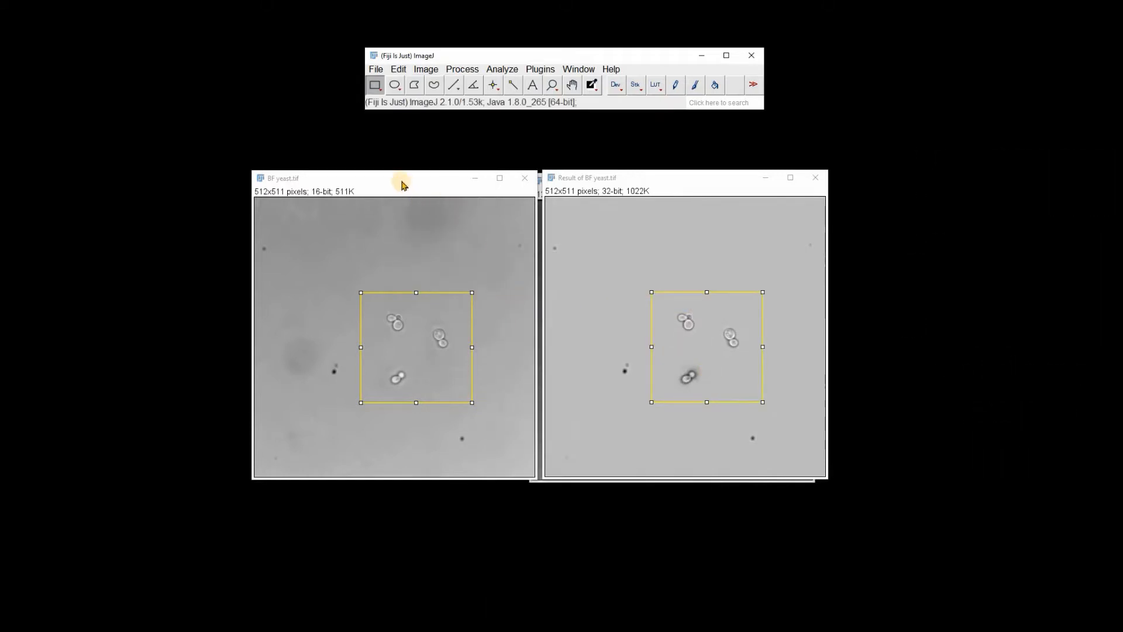
{"action": "left_click", "coordinate": [429, 71]}
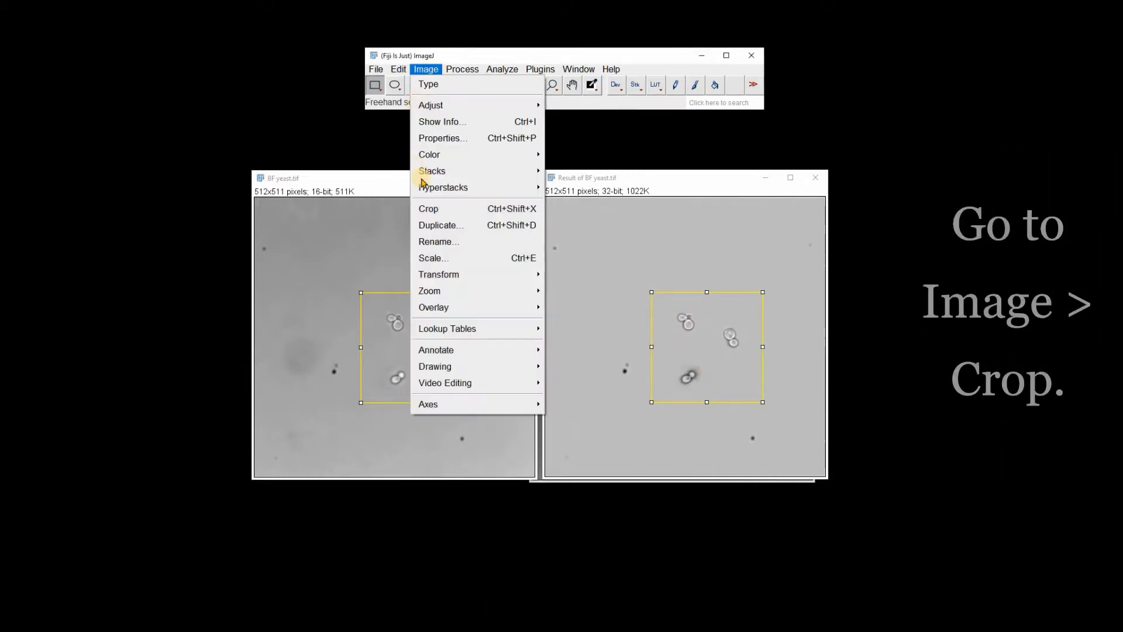
{"action": "left_click", "coordinate": [427, 206]}
{"action": "left_click", "coordinate": [604, 178]}
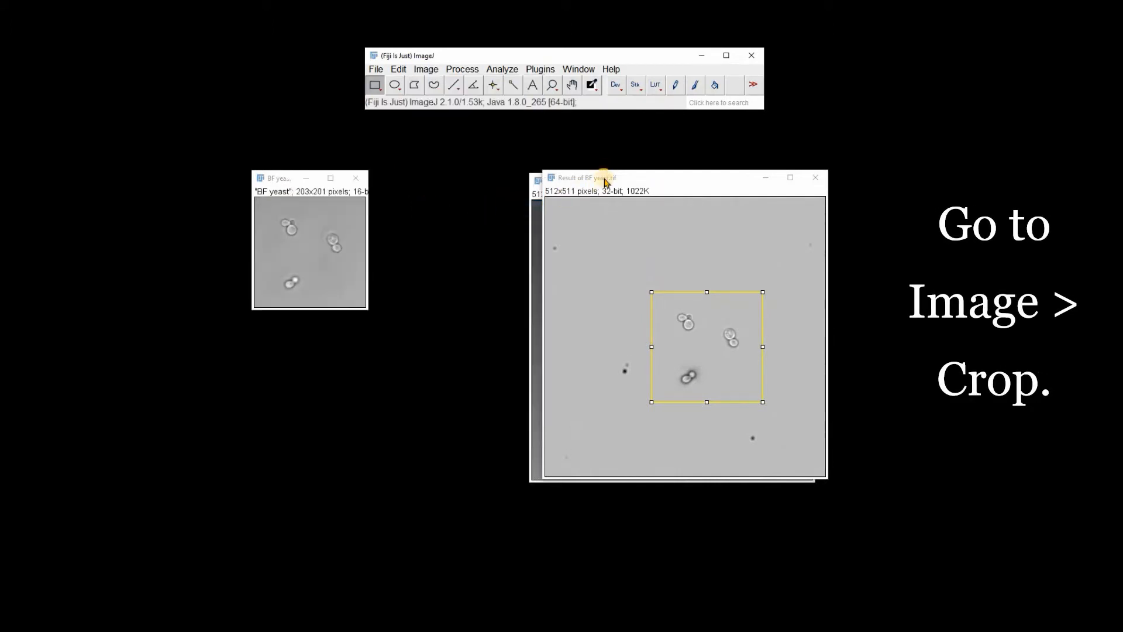
{"action": "left_click", "coordinate": [605, 183]}
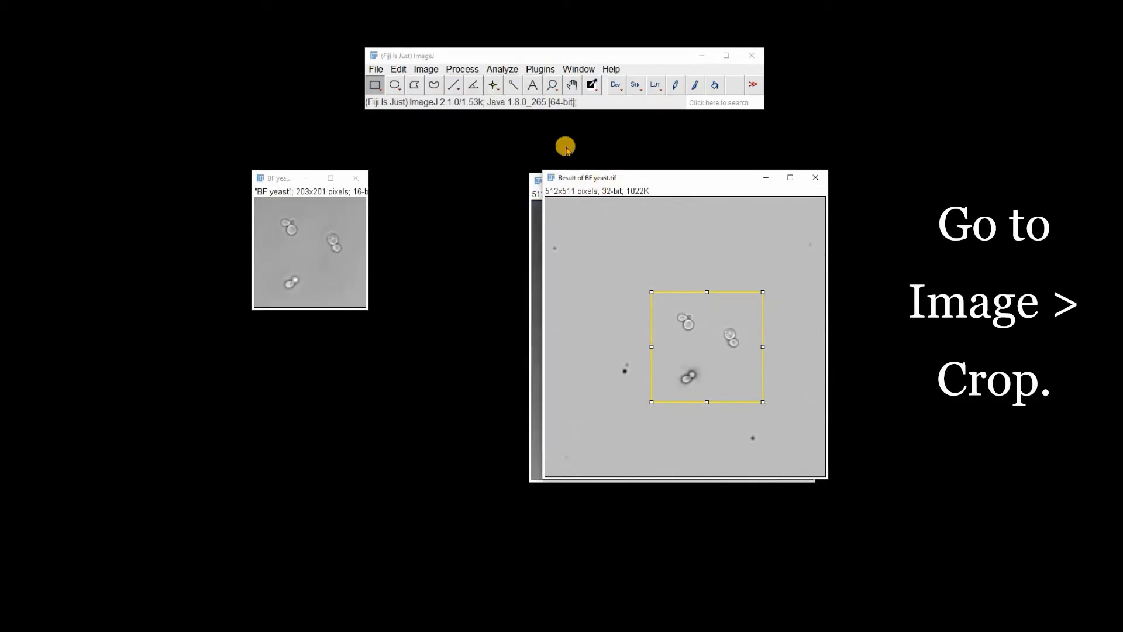
{"action": "left_click", "coordinate": [426, 69]}
{"action": "left_click", "coordinate": [436, 210]}
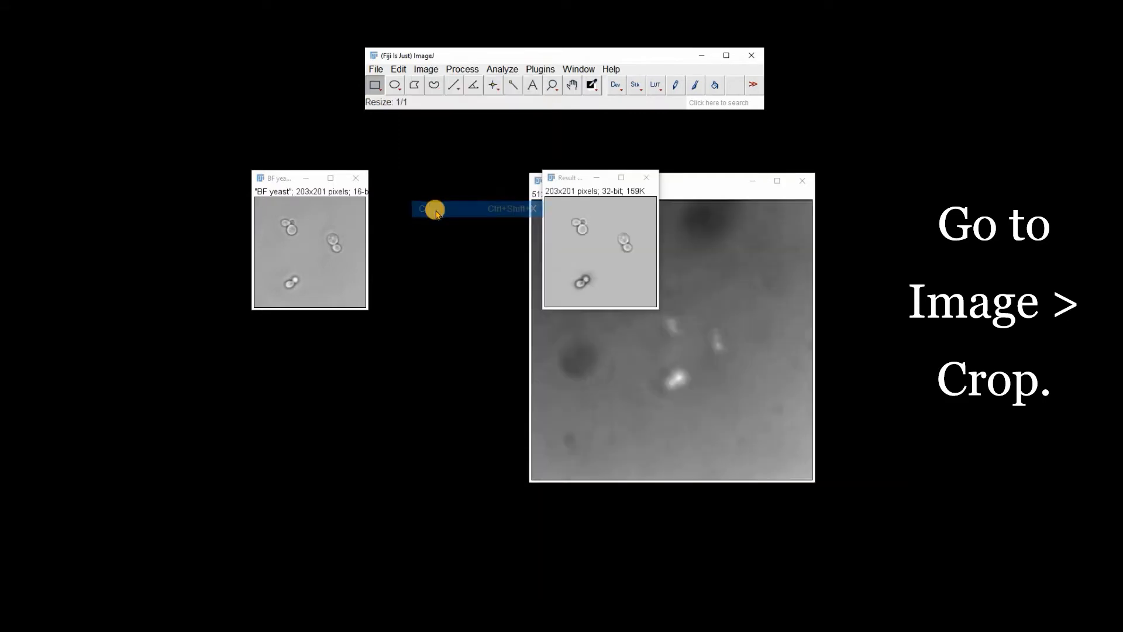
- Close the BF yeast-BG image without saving and place the cropped original beside the cropped result
{"action": "left_click", "coordinate": [802, 181]}
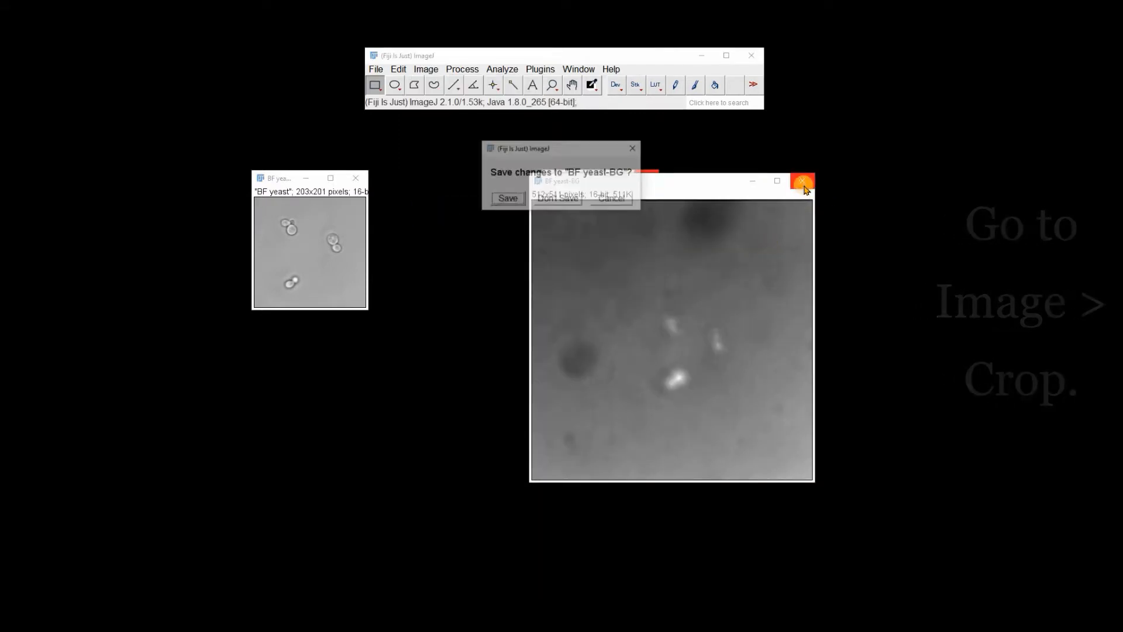
{"action": "left_click", "coordinate": [550, 199]}
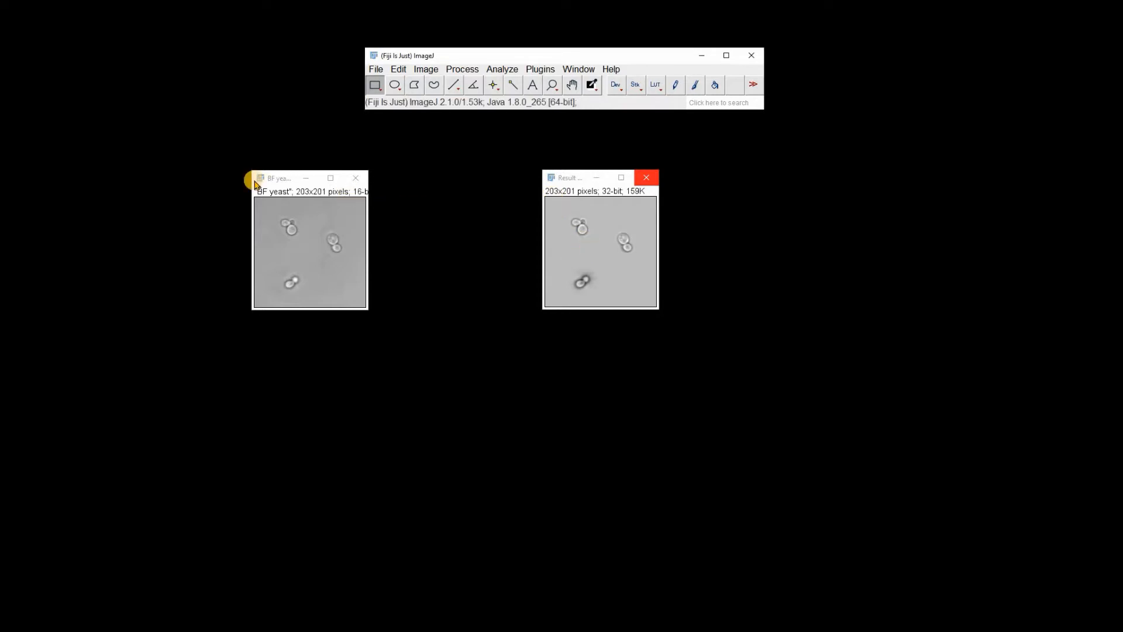
{"action": "left_click_drag", "start_coordinate": [269, 178], "coordinate": [430, 183]}
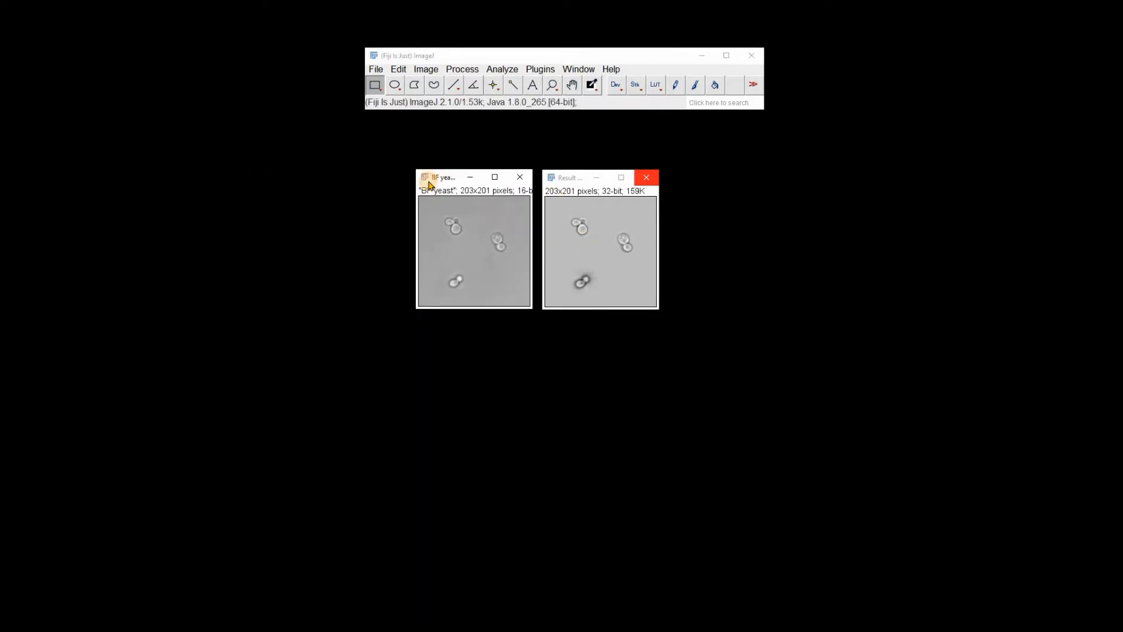
- Close all open images at once without saving their changes
{"action": "left_click", "coordinate": [375, 69]}
{"action": "left_click", "coordinate": [432, 220]}
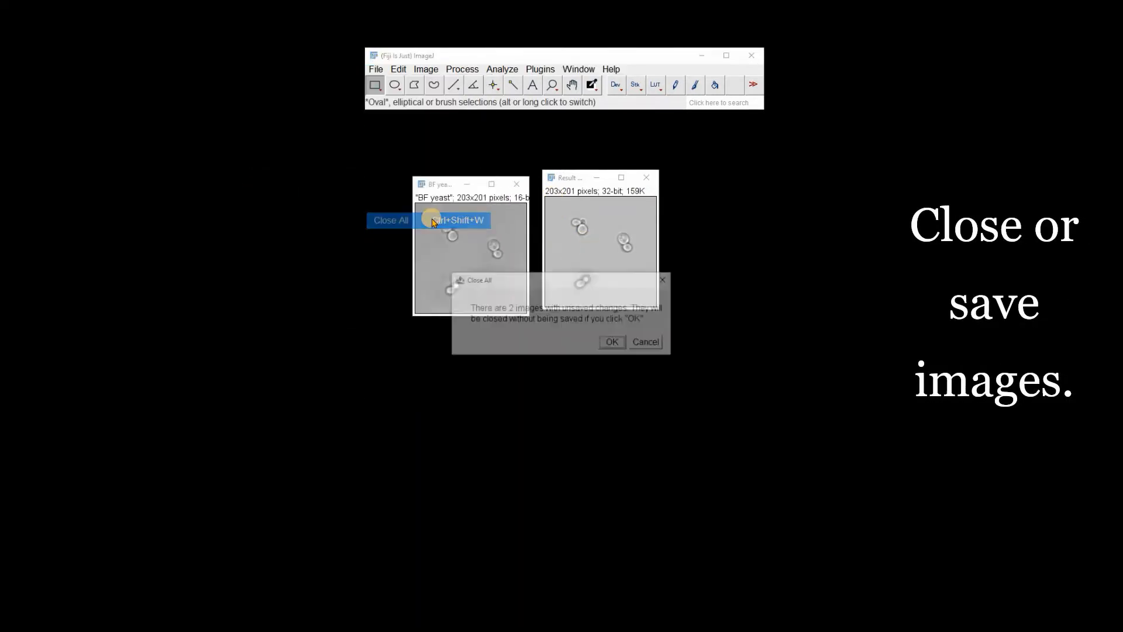
{"action": "left_click", "coordinate": [614, 342]}
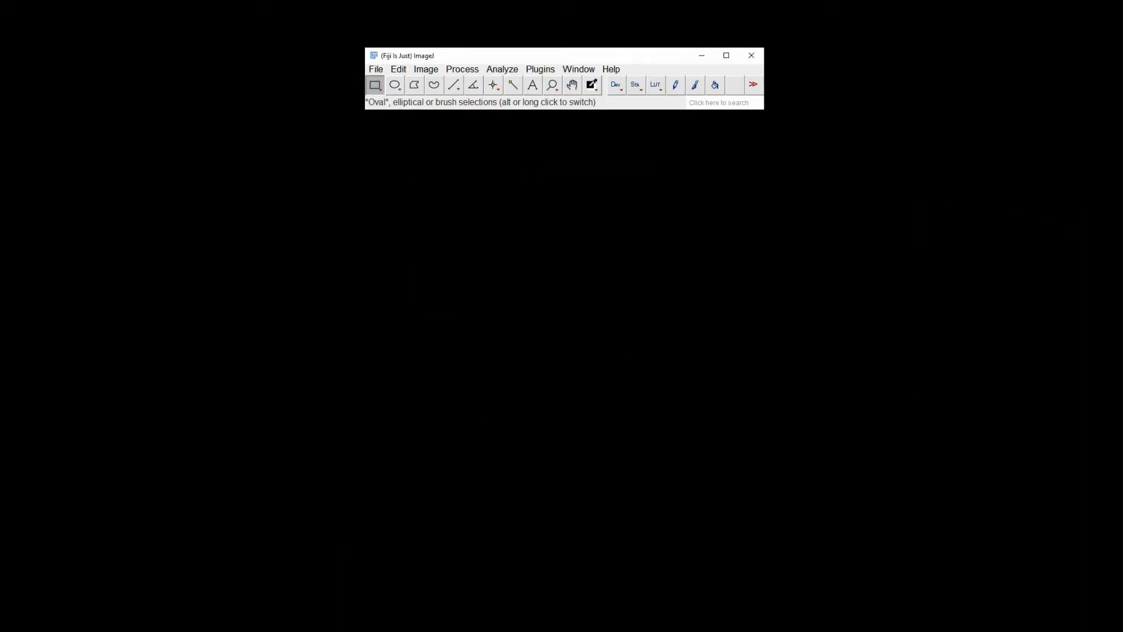
- Open the cells-BF-gauss image from the Brightfield folder in Fiji and minimize the file browser
{"action": "key", "text": "alt+Tab"}
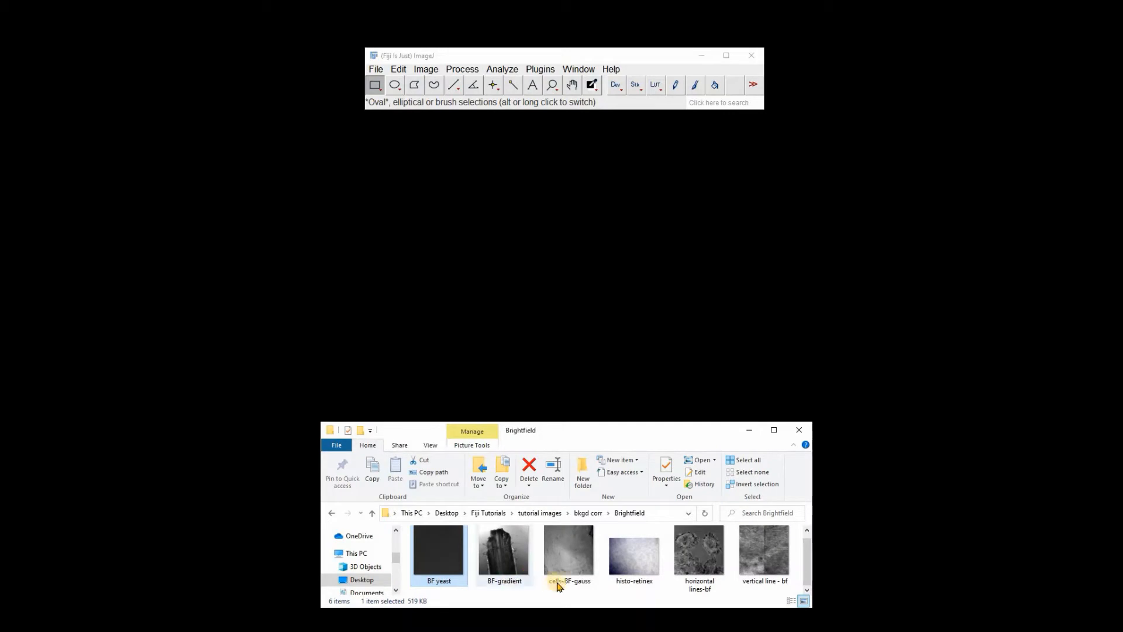
{"action": "left_click_drag", "start_coordinate": [569, 553], "coordinate": [431, 104]}
{"action": "left_click", "coordinate": [750, 432]}
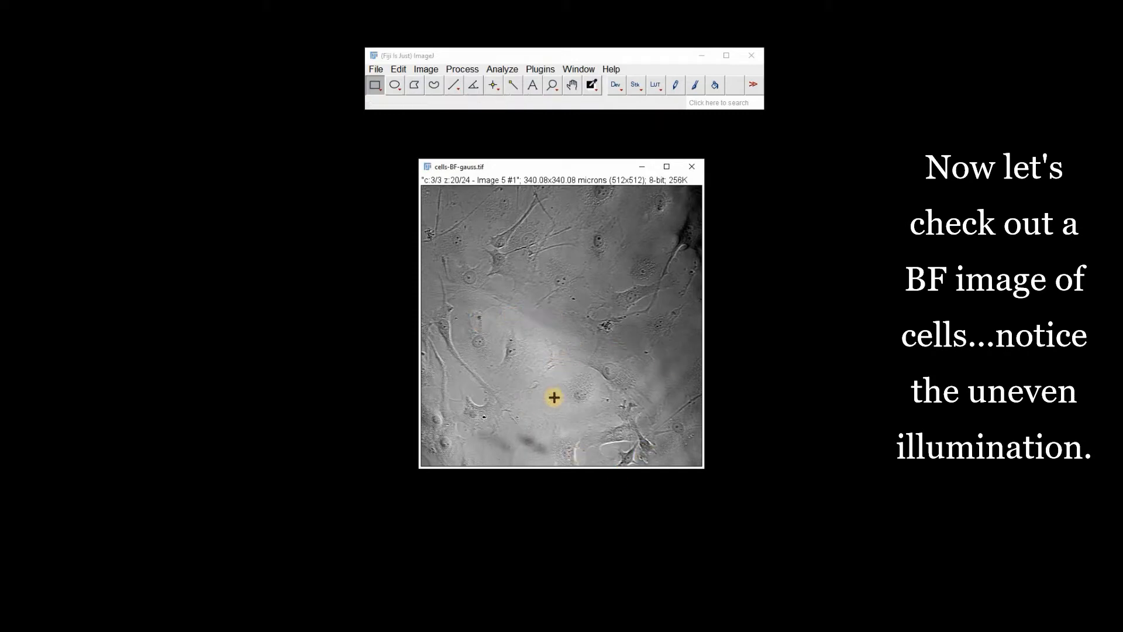
- Examine the uneven background of cells-BF-gauss.tif by applying automatic brightness/contrast repeatedly, and reset the display range
{"action": "left_click", "coordinate": [431, 71]}
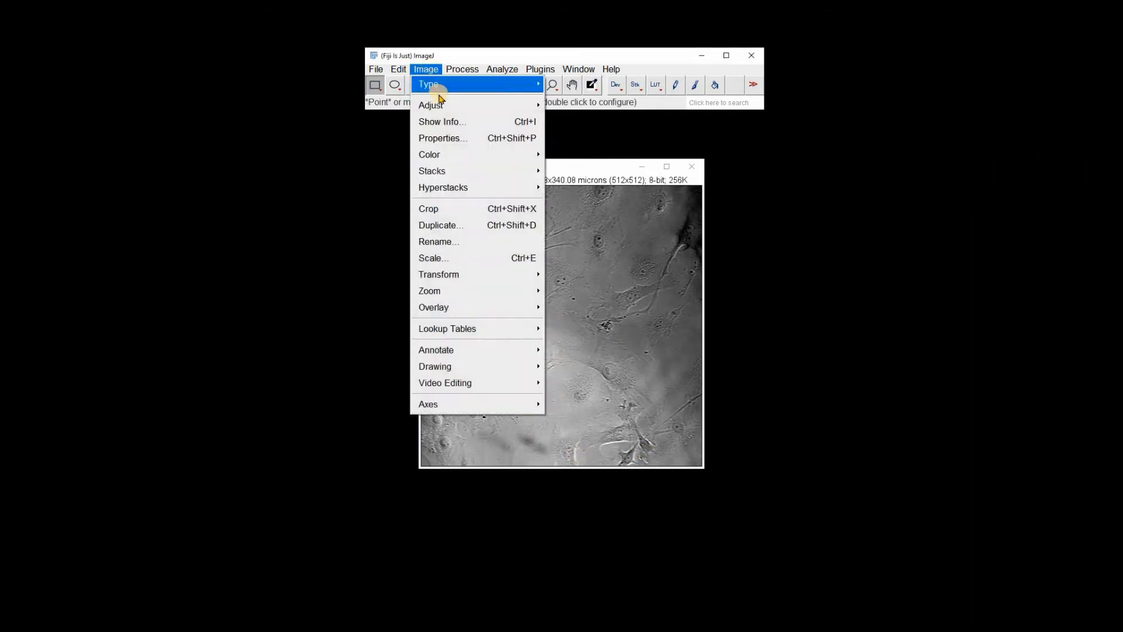
{"action": "mouse_move", "coordinate": [507, 106]}
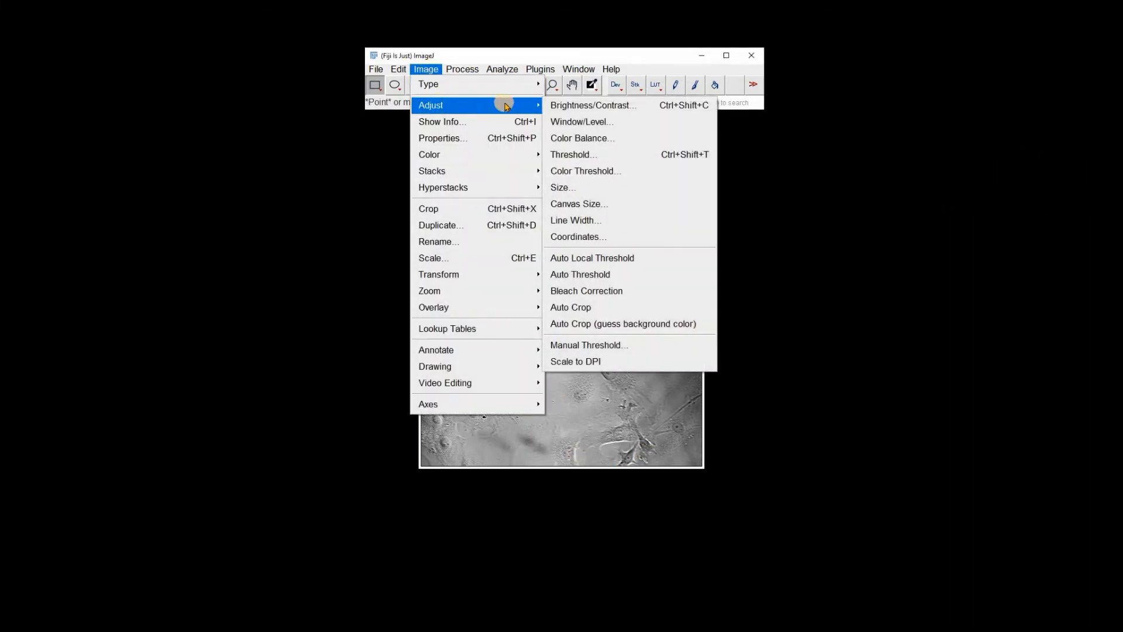
{"action": "left_click", "coordinate": [557, 108]}
{"action": "left_click_drag", "start_coordinate": [741, 206], "coordinate": [770, 178]}
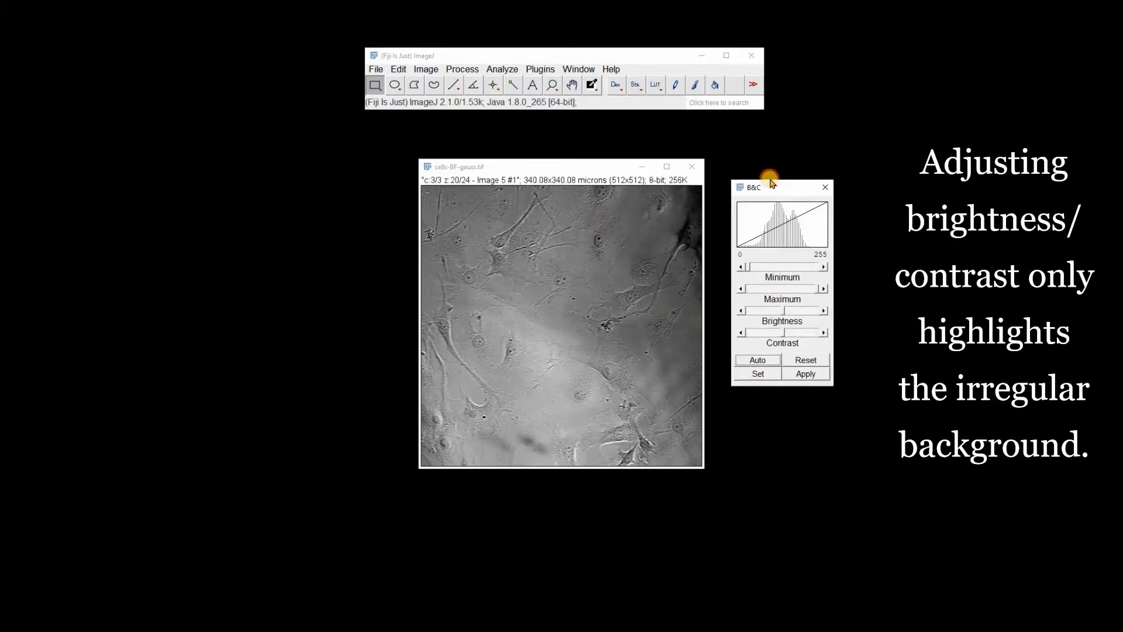
{"action": "left_click", "coordinate": [750, 346]}
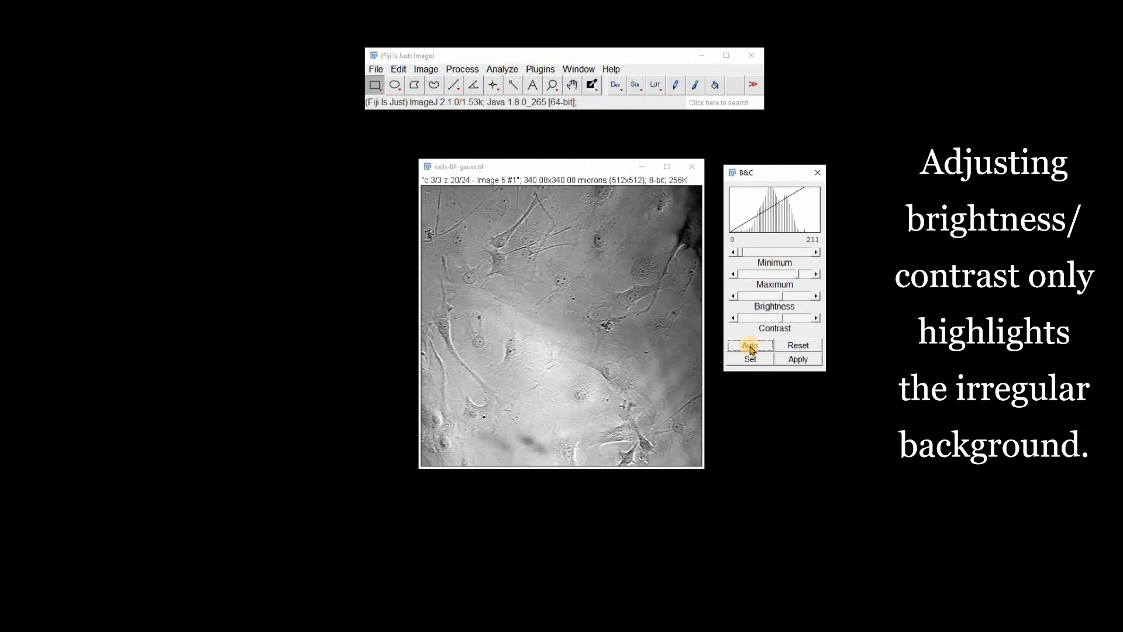
{"action": "left_click", "coordinate": [751, 346]}
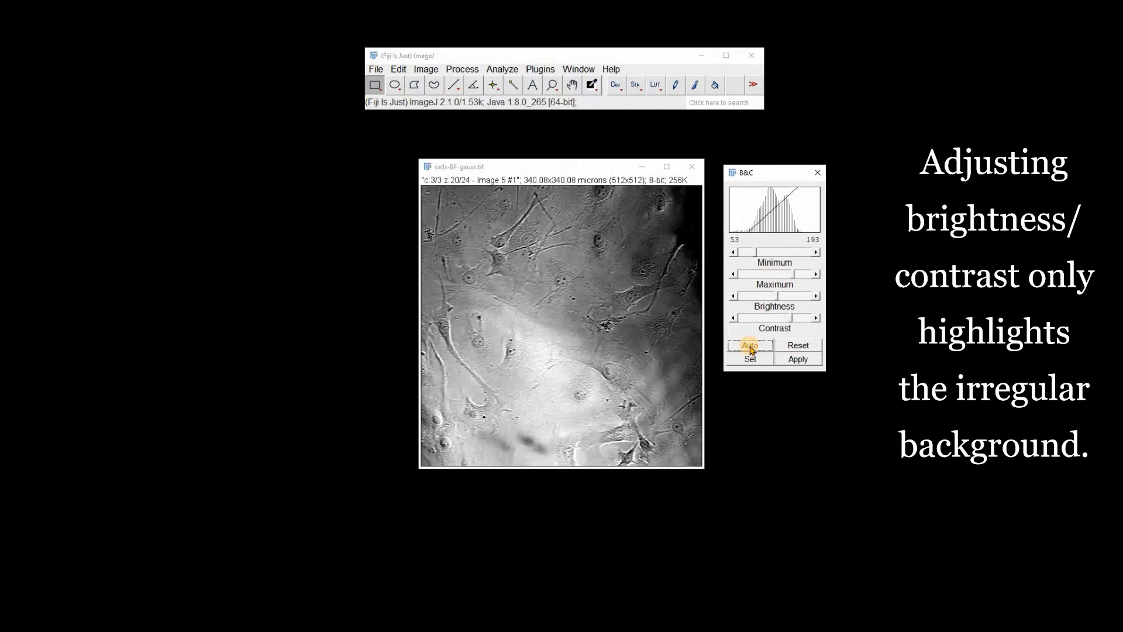
{"action": "left_click", "coordinate": [750, 347]}
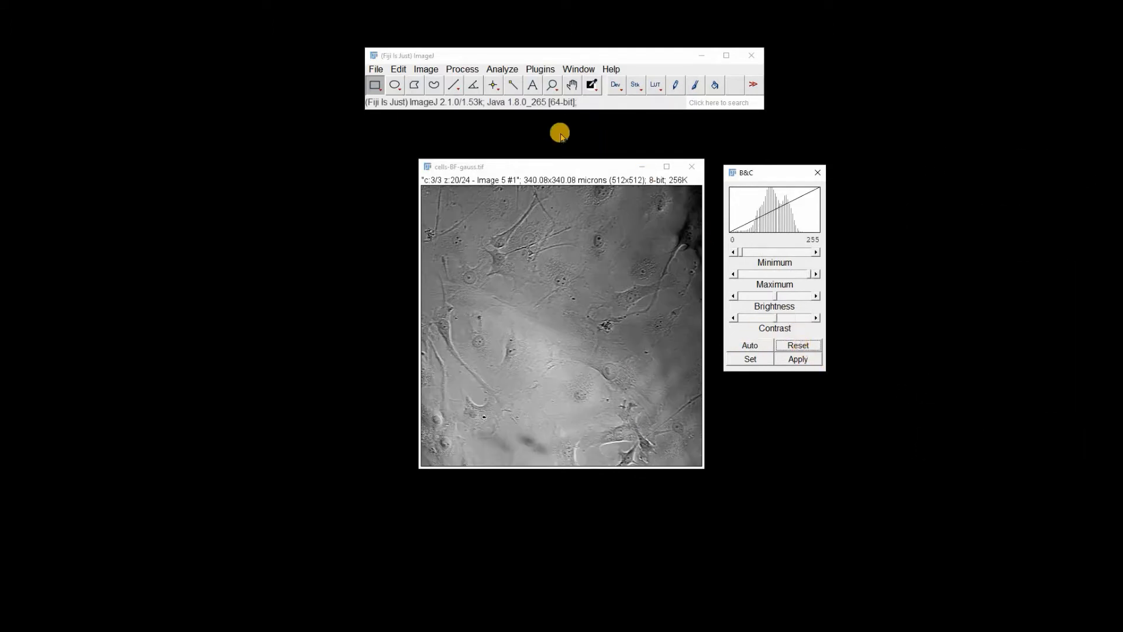
- Clear space around cells-BF-gauss.tif and duplicate it, accepting the proposed title
{"action": "left_click_drag", "start_coordinate": [559, 173], "coordinate": [464, 150]}
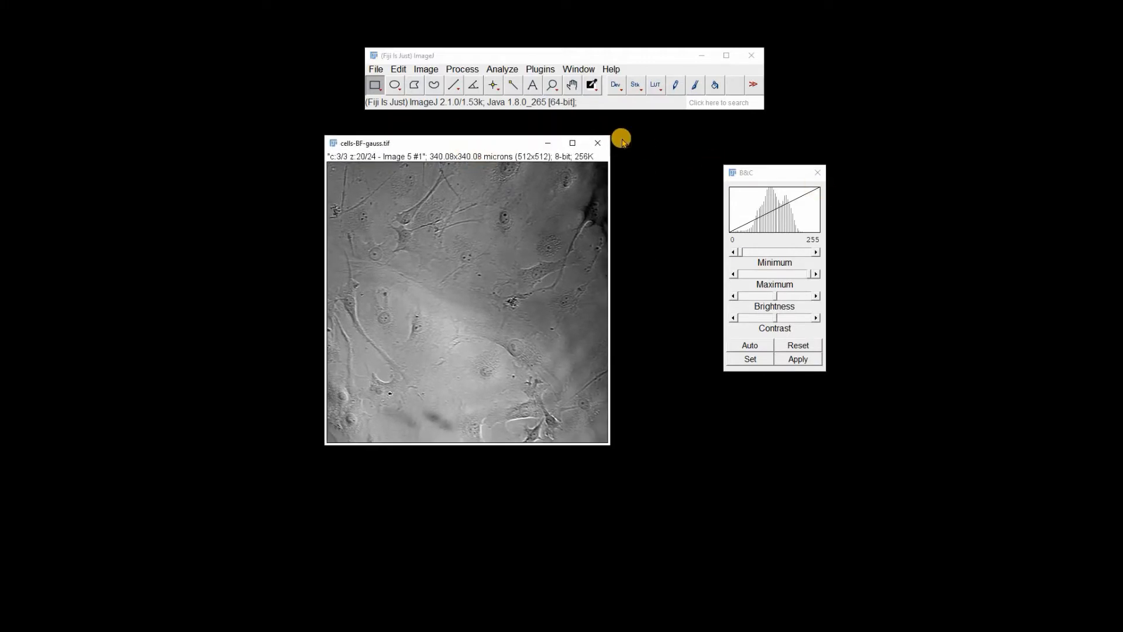
{"action": "left_click_drag", "start_coordinate": [806, 154], "coordinate": [839, 33]}
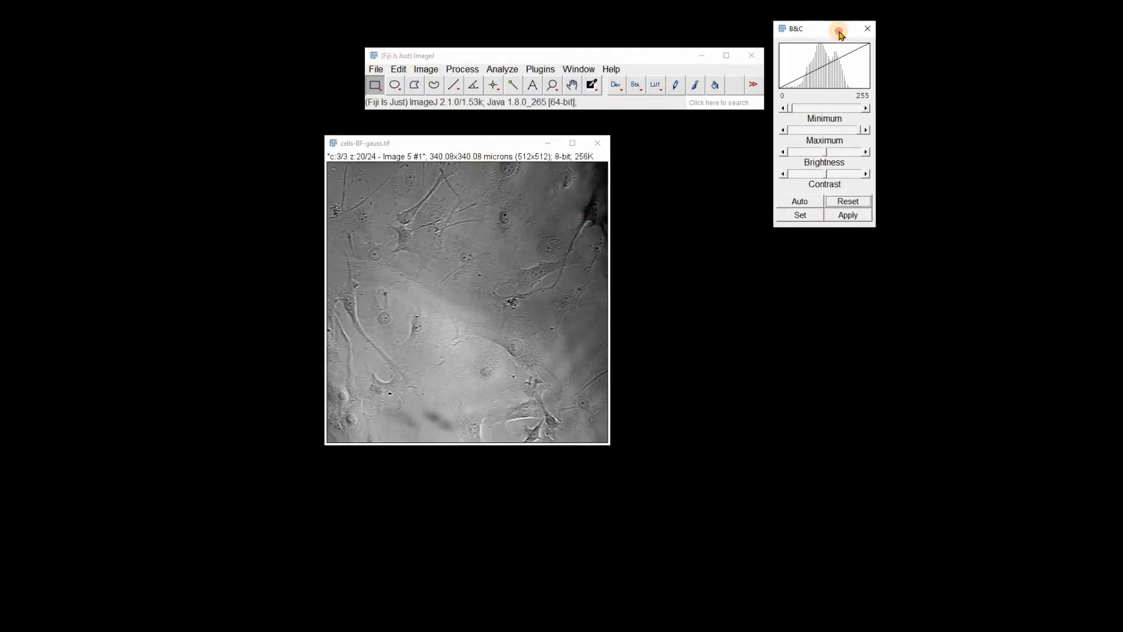
{"action": "left_click", "coordinate": [426, 69]}
{"action": "left_click", "coordinate": [472, 226]}
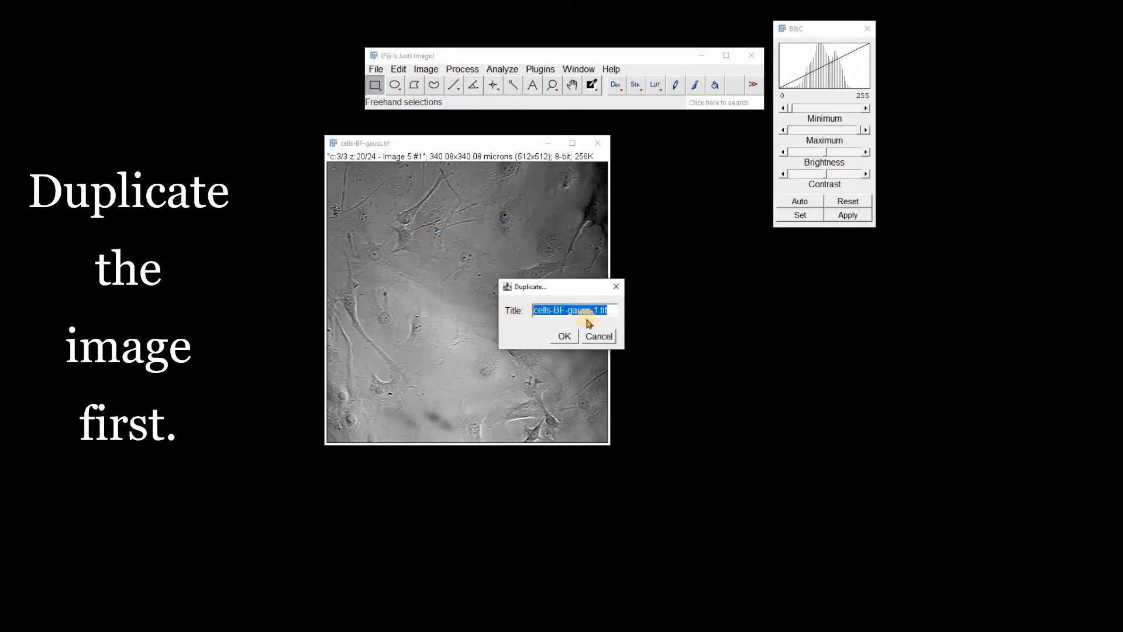
{"action": "left_click", "coordinate": [565, 342]}
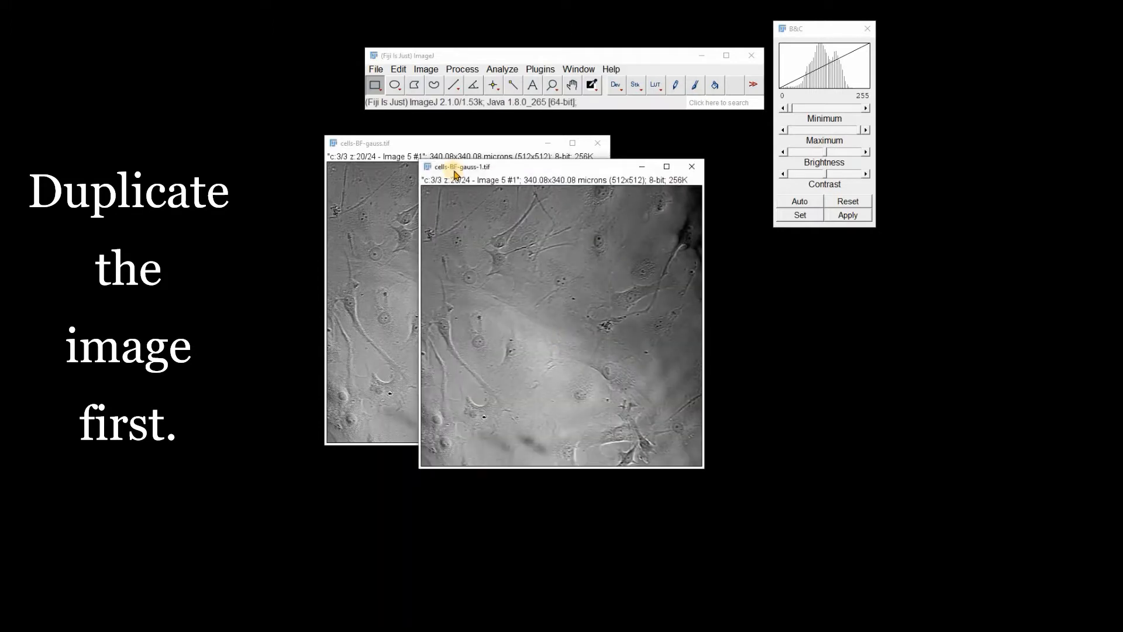
- Apply a Gaussian blur to the duplicate cells-BF-gauss-1.tif with preview on, trying sigma 10 and settling on a sigma of 20
{"action": "left_click", "coordinate": [462, 69]}
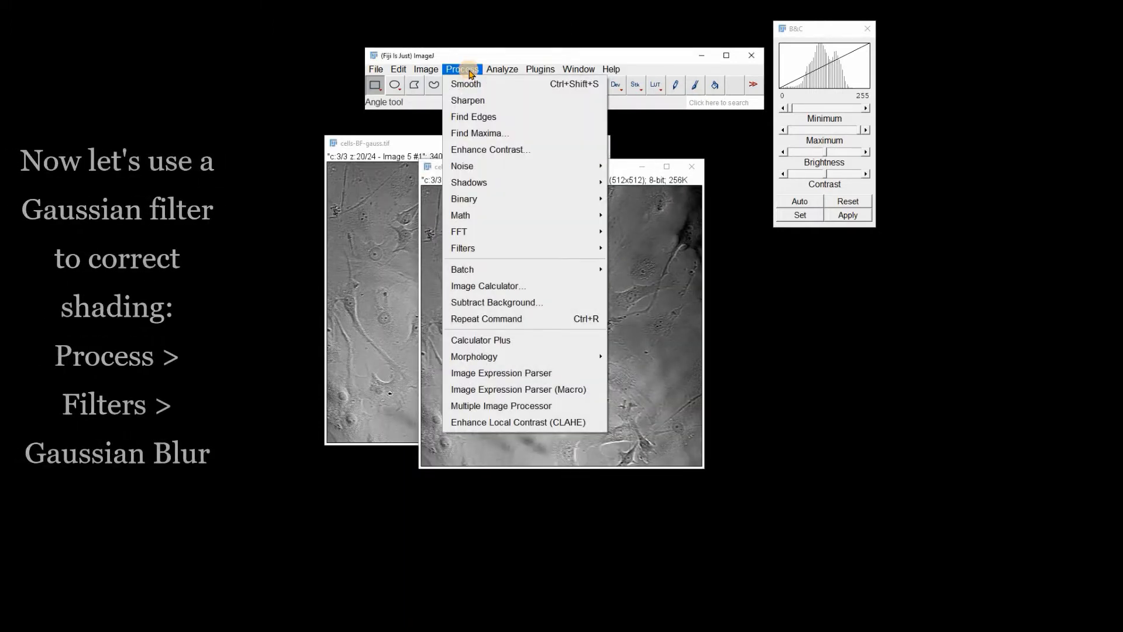
{"action": "mouse_move", "coordinate": [521, 257]}
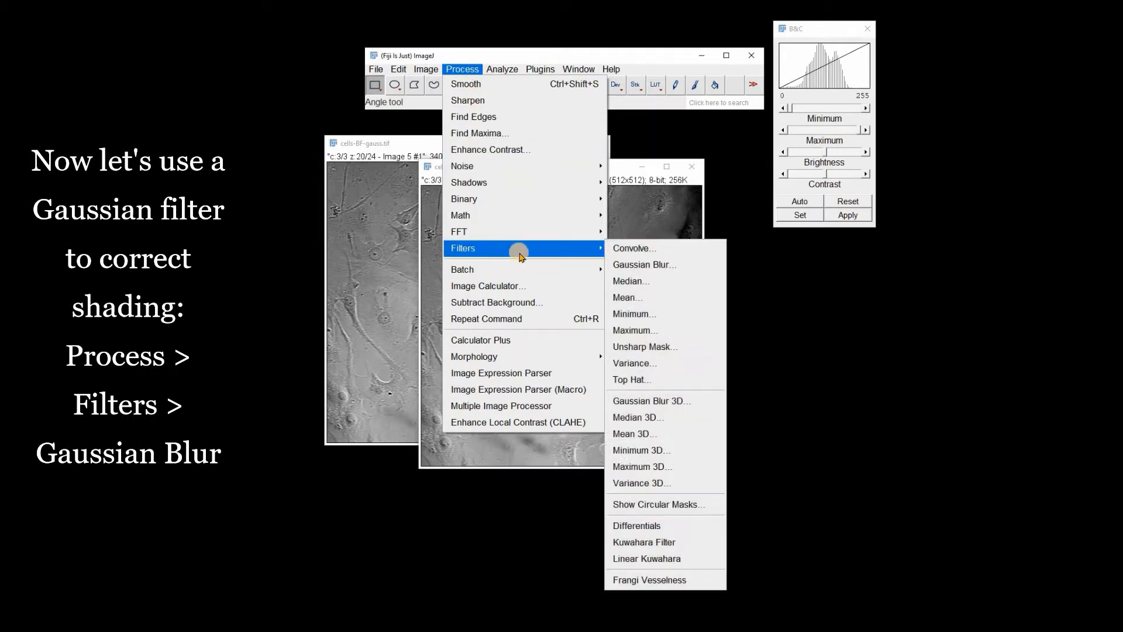
{"action": "left_click", "coordinate": [641, 267]}
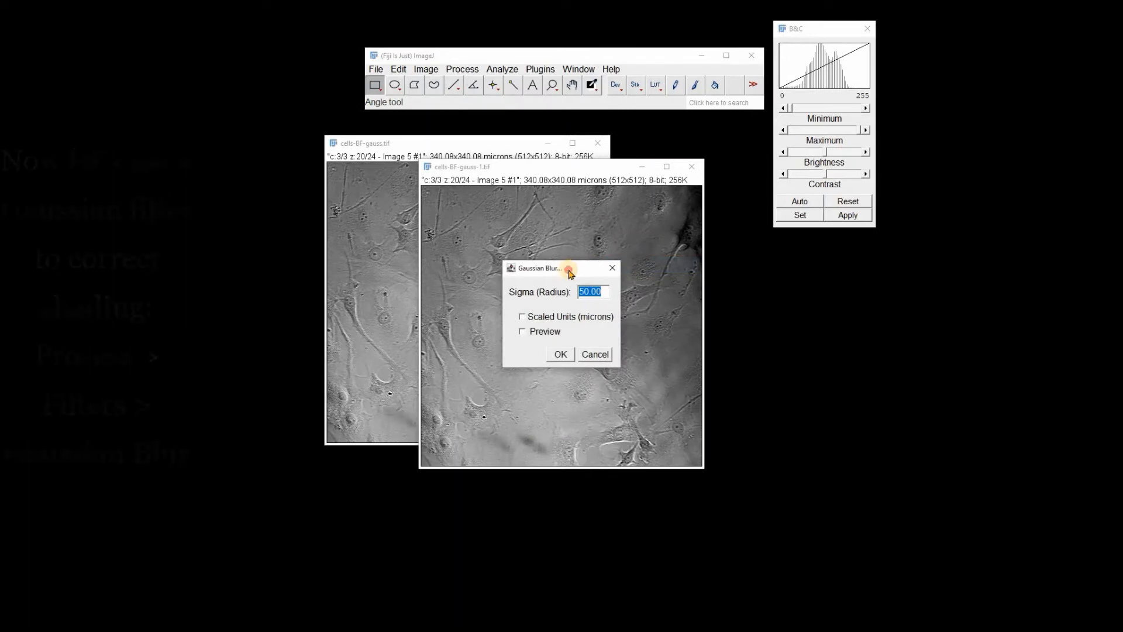
{"action": "left_click_drag", "start_coordinate": [786, 265], "coordinate": [786, 262]}
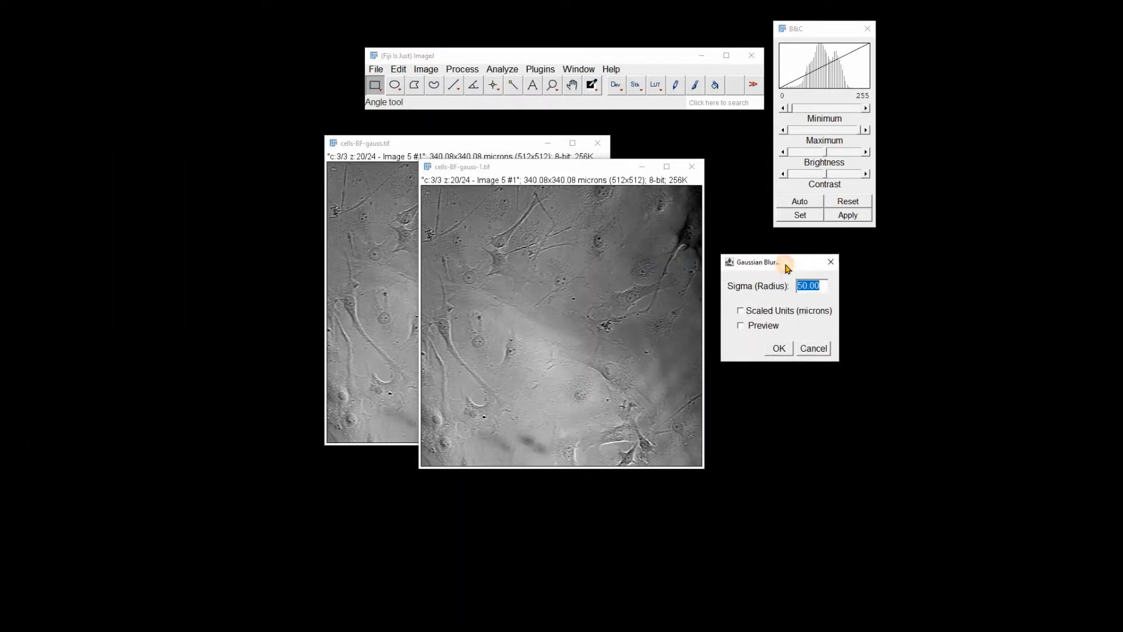
{"action": "left_click", "coordinate": [739, 327]}
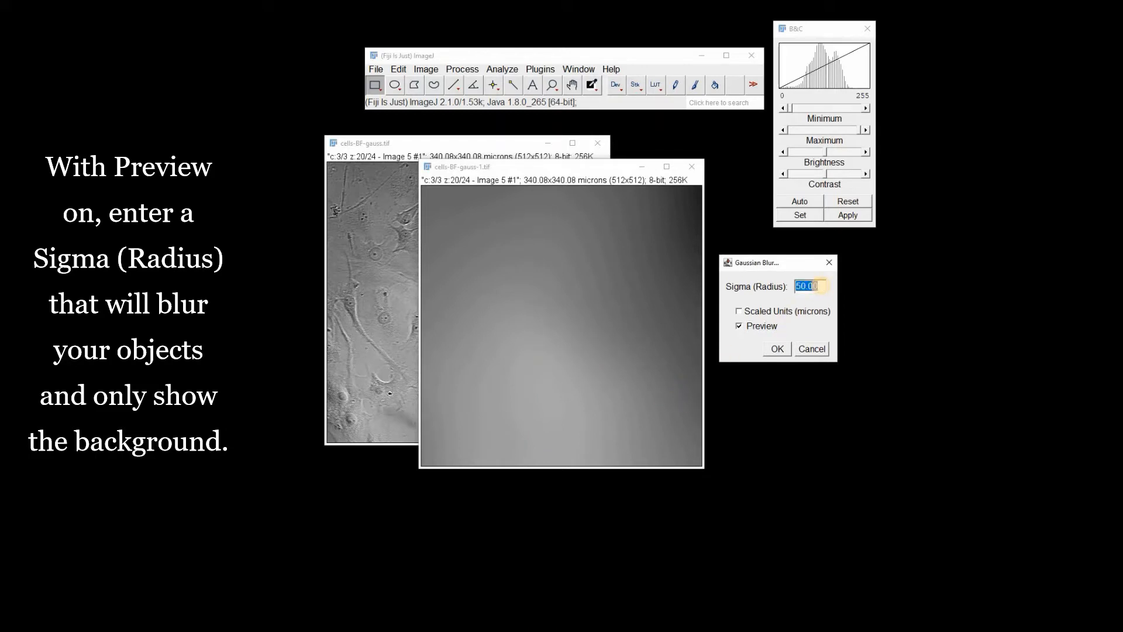
{"action": "type", "text": "10"}
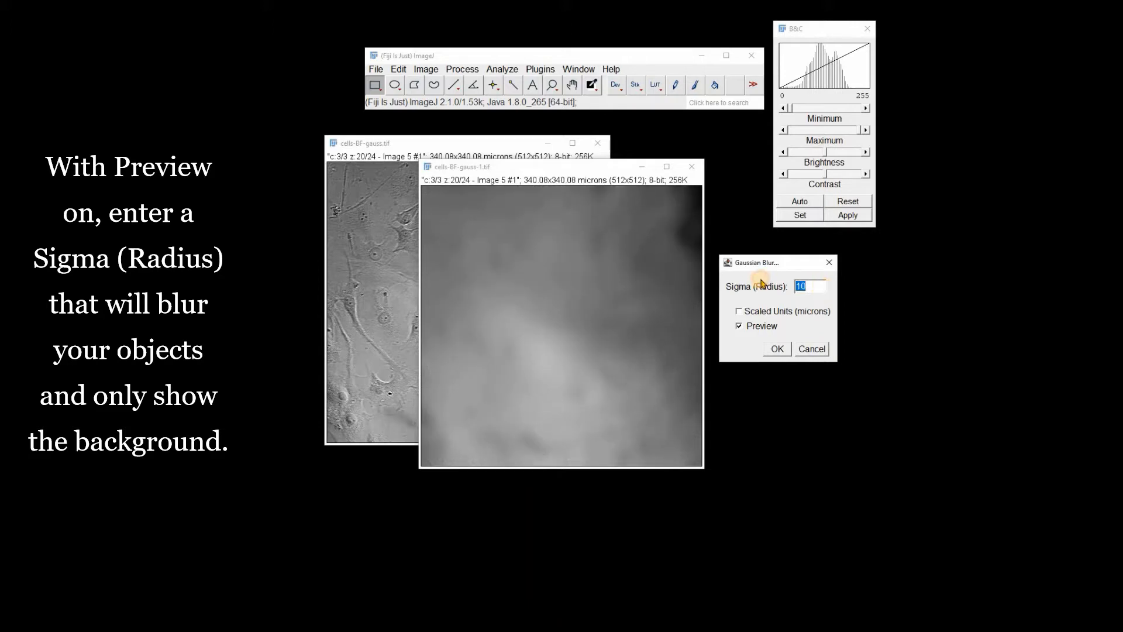
{"action": "type", "text": "20"}
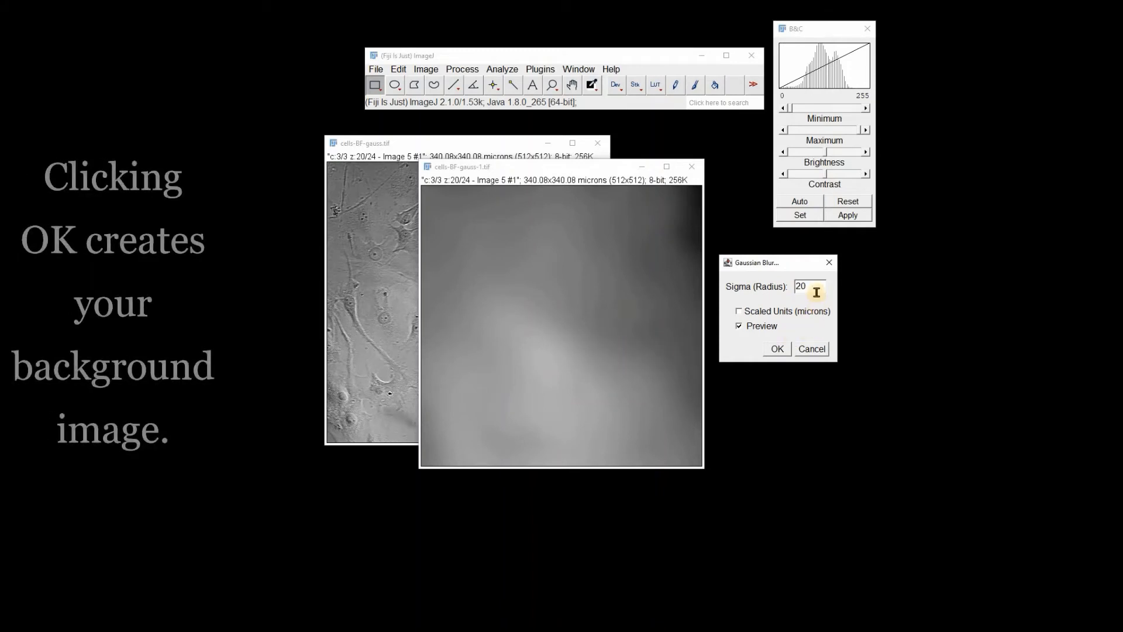
{"action": "left_click", "coordinate": [777, 349]}
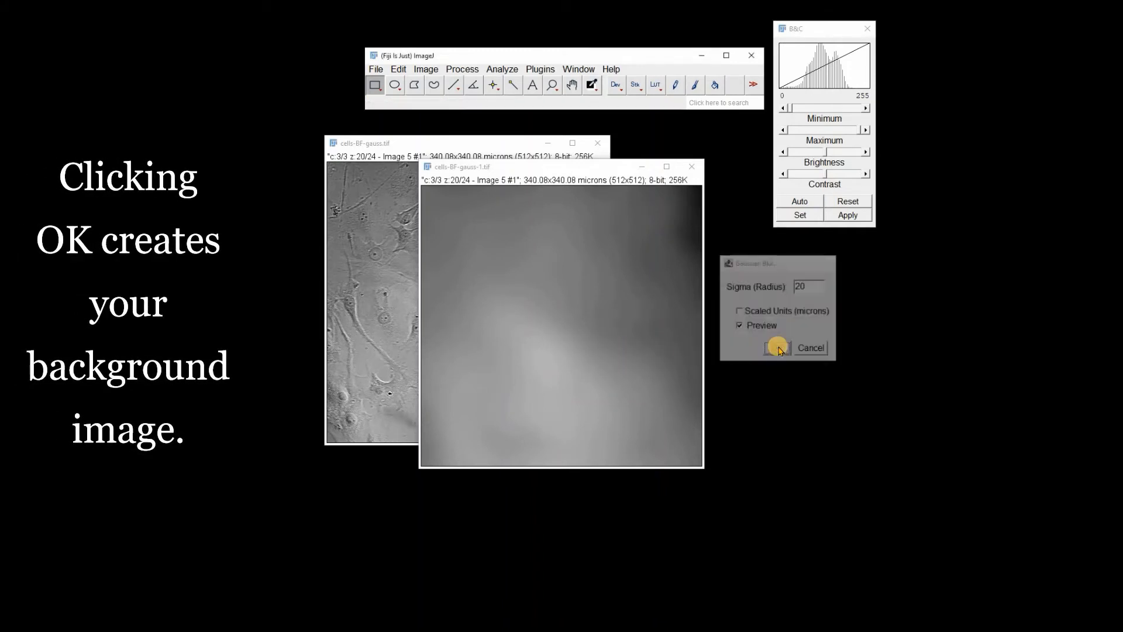
- Subtract cells-BF-gauss-1.tif from cells-BF-gauss.tif with the Image Calculator, creating a new window with a 32-bit float result
{"action": "left_click", "coordinate": [463, 69]}
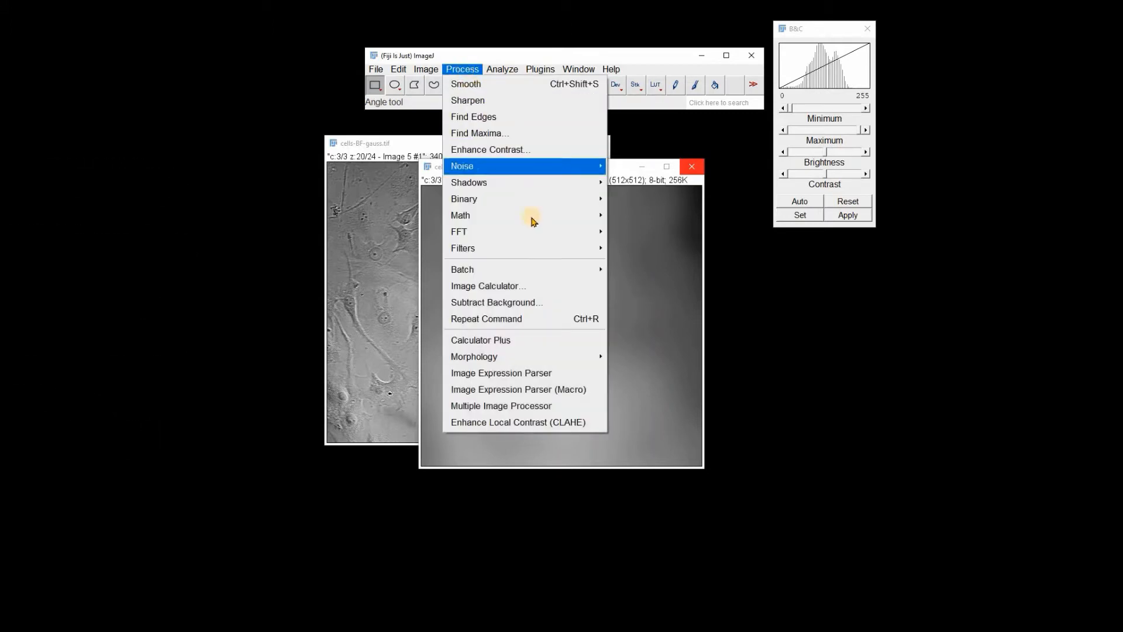
{"action": "left_click", "coordinate": [498, 287]}
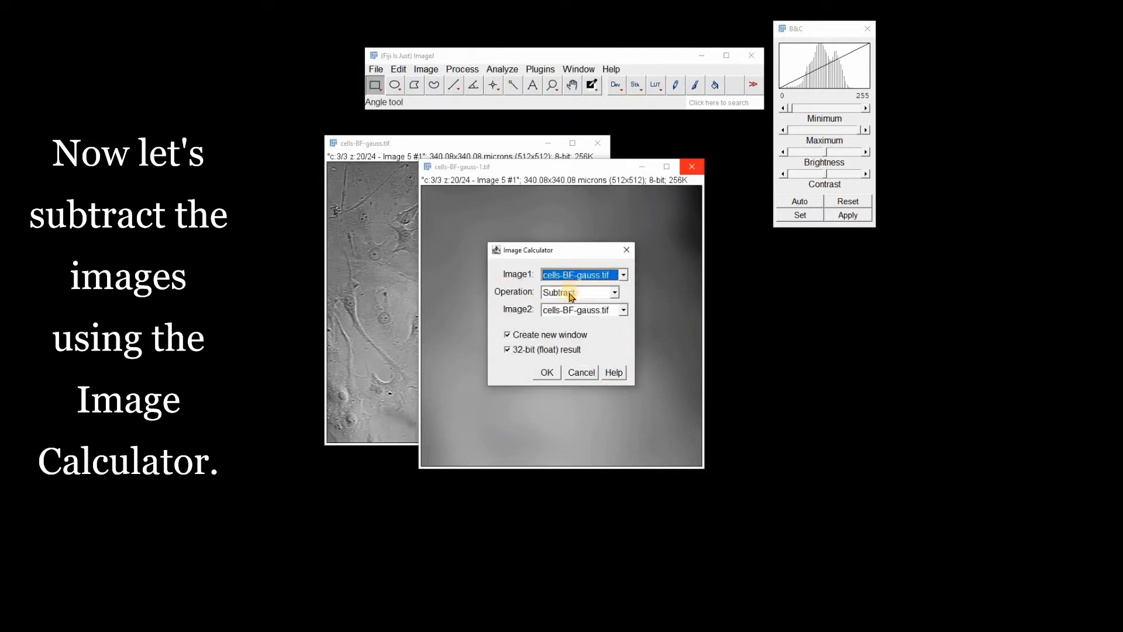
{"action": "left_click", "coordinate": [571, 314]}
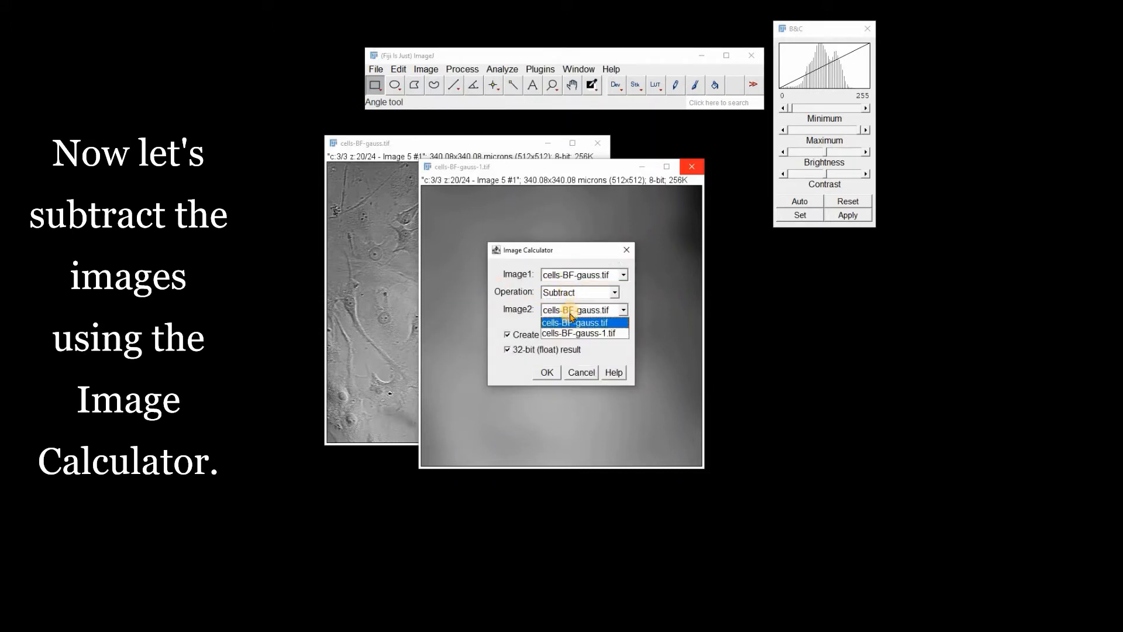
{"action": "left_click", "coordinate": [576, 333]}
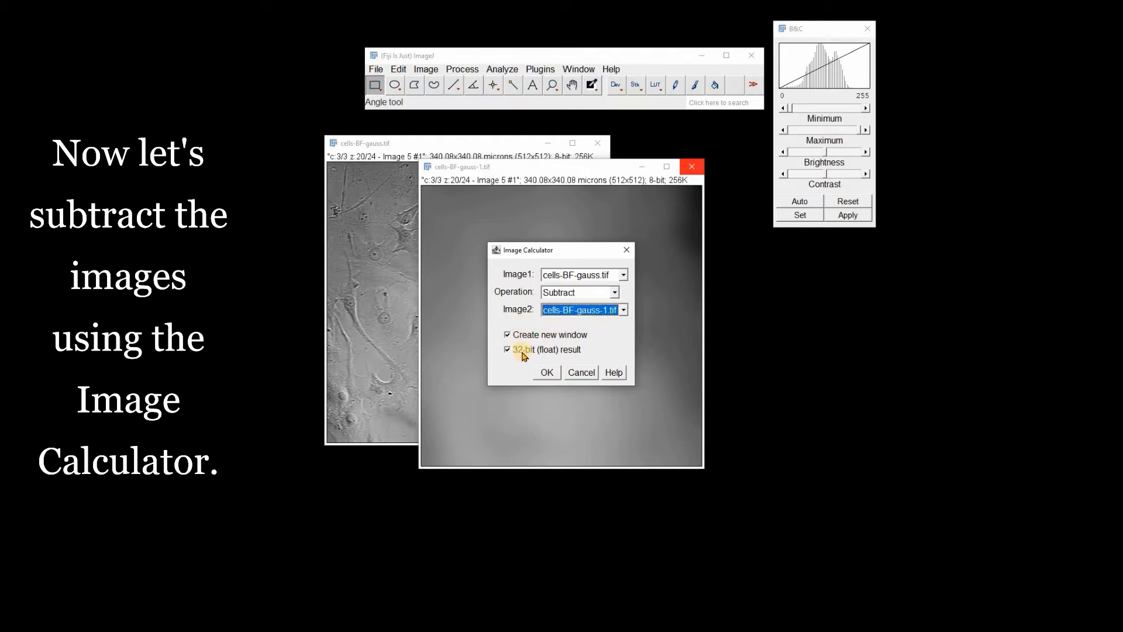
{"action": "left_click", "coordinate": [548, 374]}
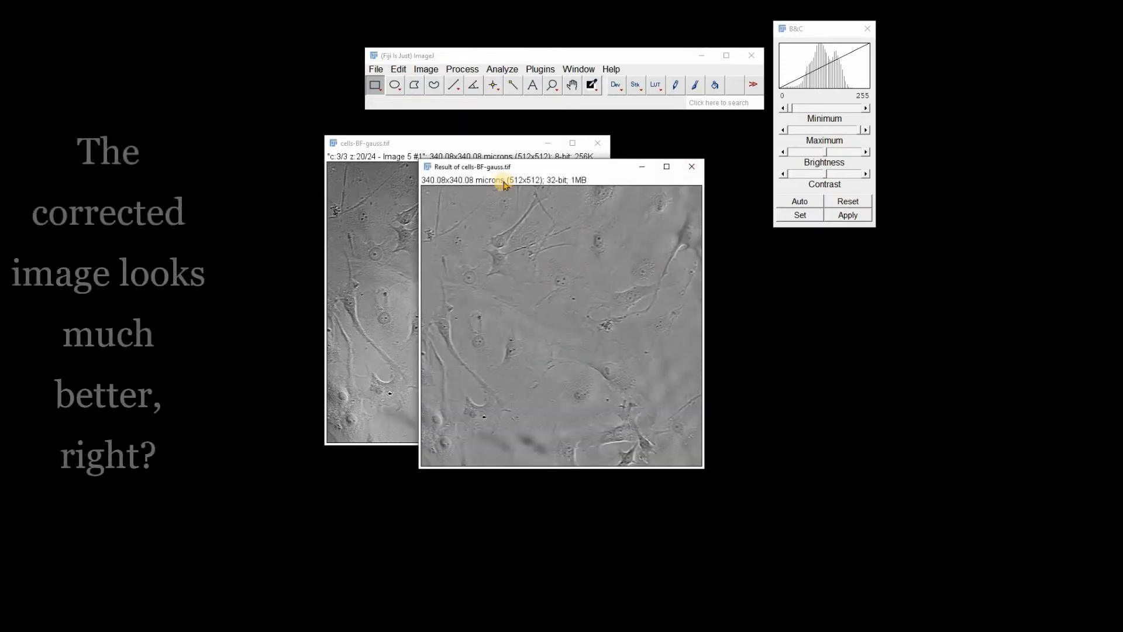
- Close the blurred cells-BF-gauss-1.tif without saving and place the original and the corrected result side by side
{"action": "left_click_drag", "start_coordinate": [508, 168], "coordinate": [606, 154]}
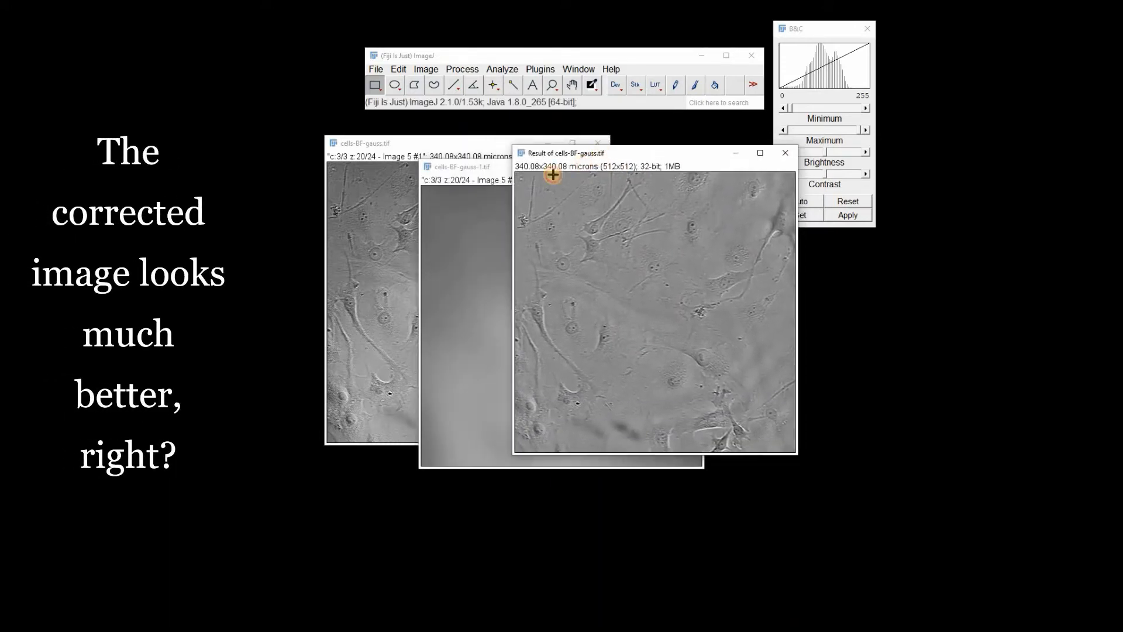
{"action": "left_click", "coordinate": [491, 172]}
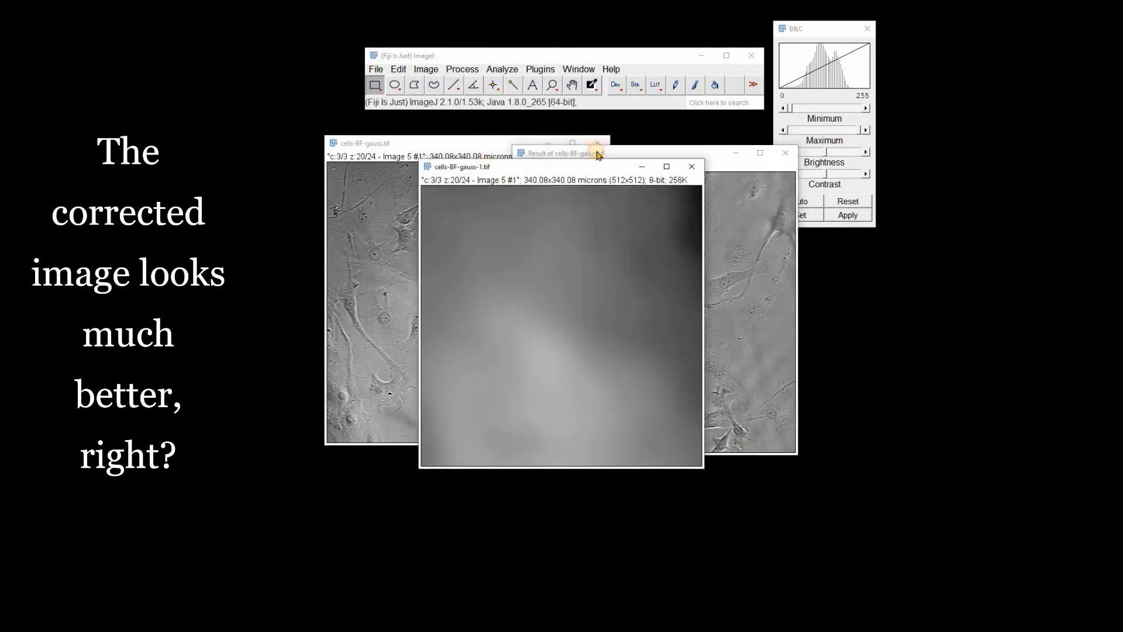
{"action": "left_click", "coordinate": [694, 167]}
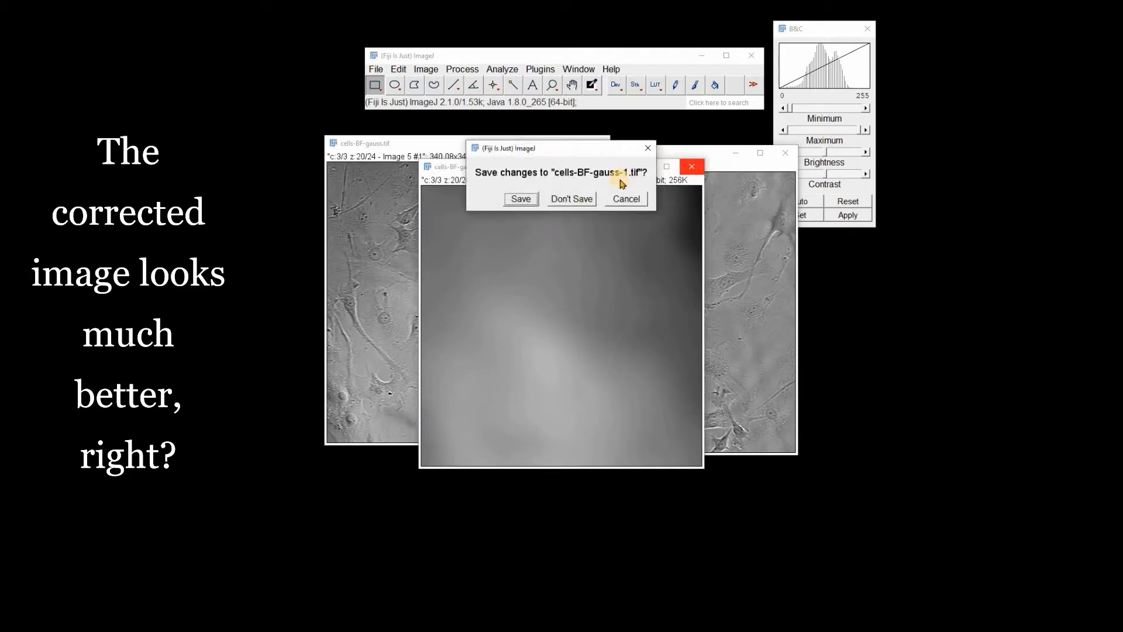
{"action": "left_click", "coordinate": [577, 206]}
{"action": "left_click_drag", "start_coordinate": [450, 147], "coordinate": [339, 163]}
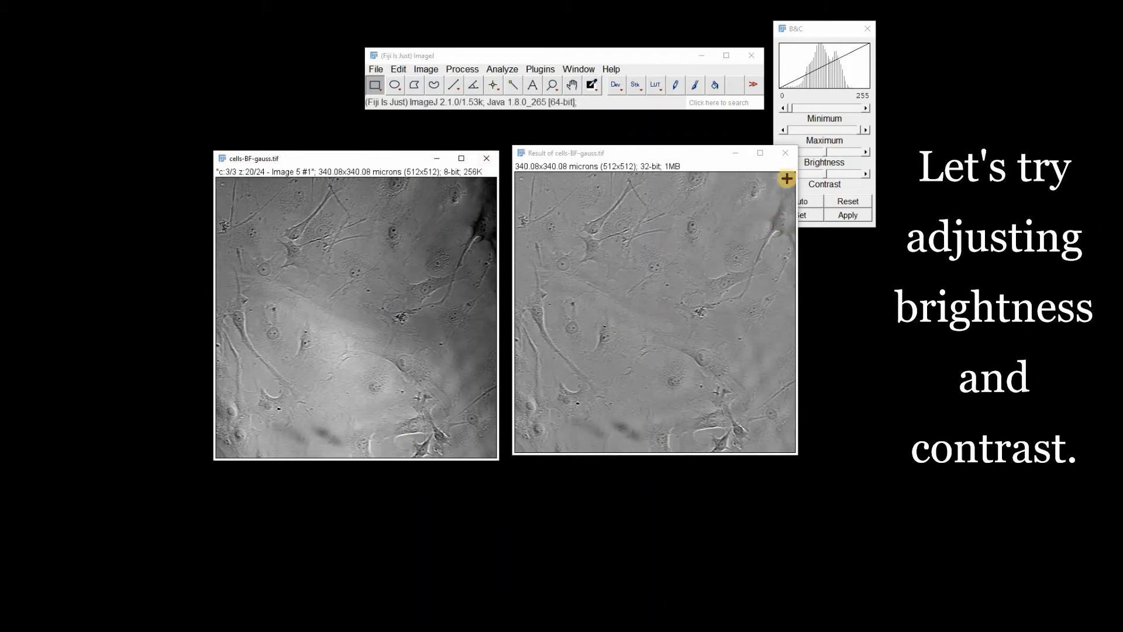
- Apply automatic brightness/contrast twice to cells-BF-gauss.tif and twice to its corrected result to compare their backgrounds
{"action": "left_click", "coordinate": [819, 208]}
{"action": "left_click", "coordinate": [812, 203]}
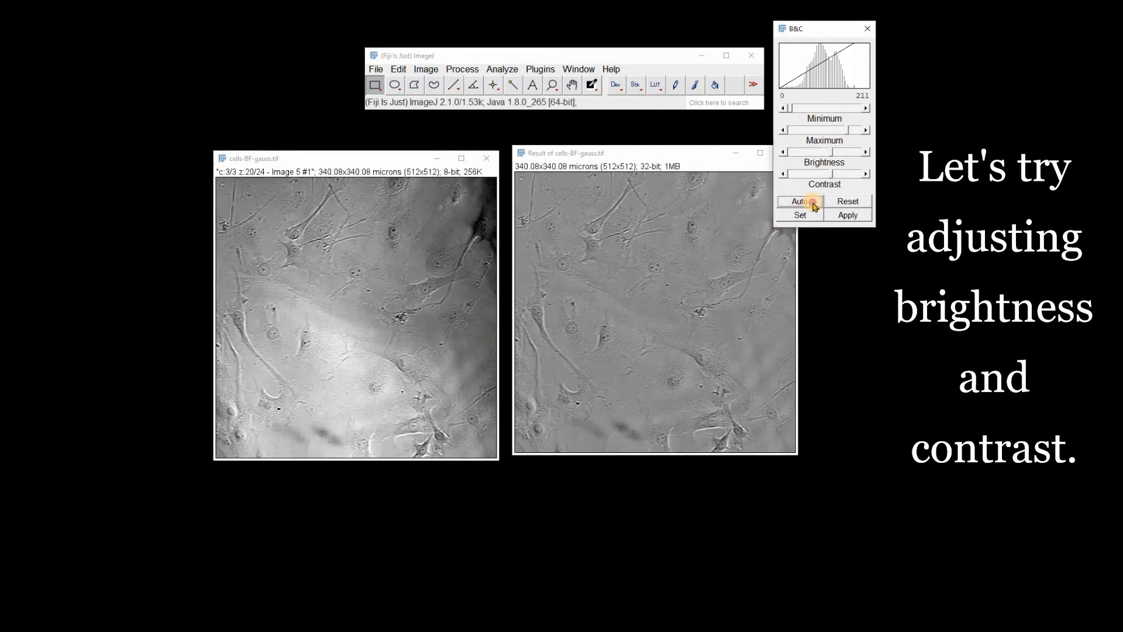
{"action": "left_click", "coordinate": [812, 203]}
{"action": "left_click", "coordinate": [578, 152]}
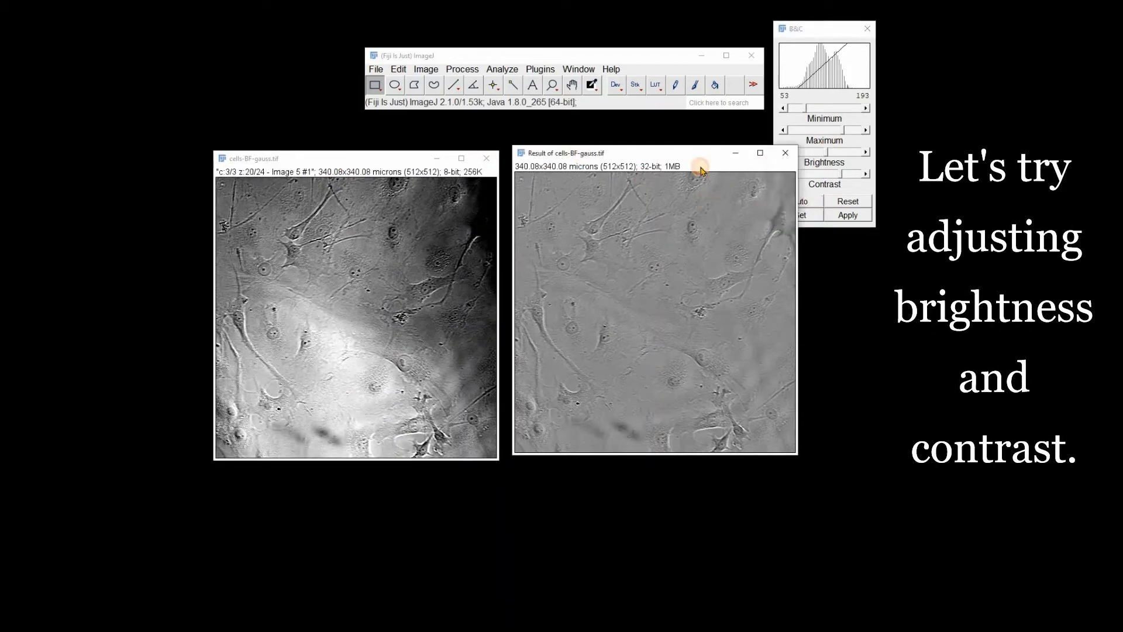
{"action": "left_click", "coordinate": [812, 203]}
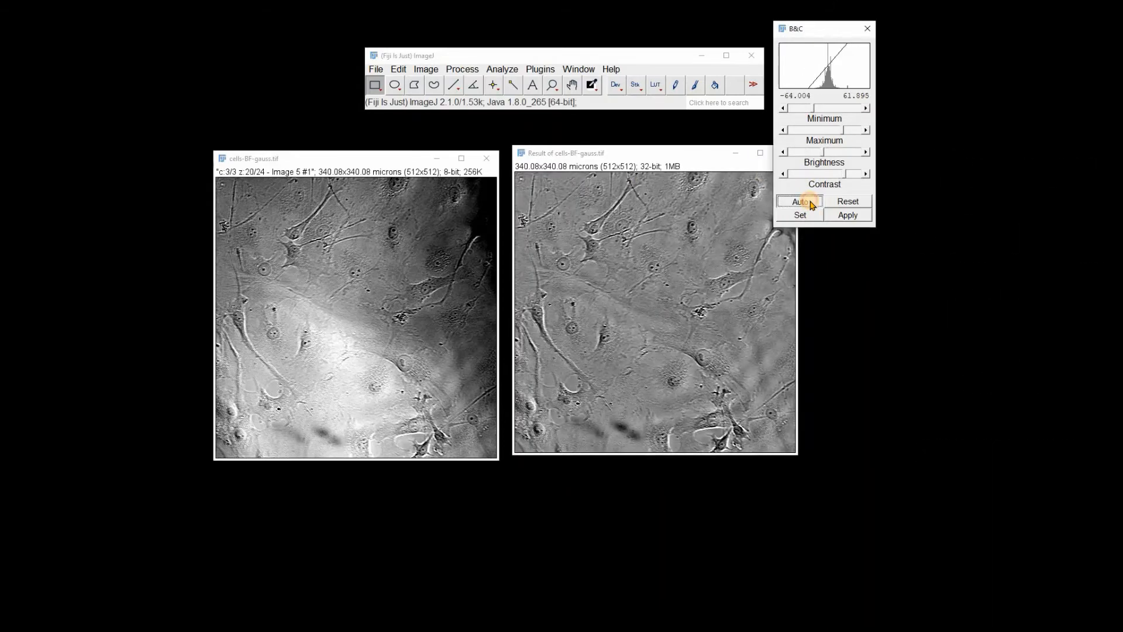
{"action": "left_click", "coordinate": [812, 202]}
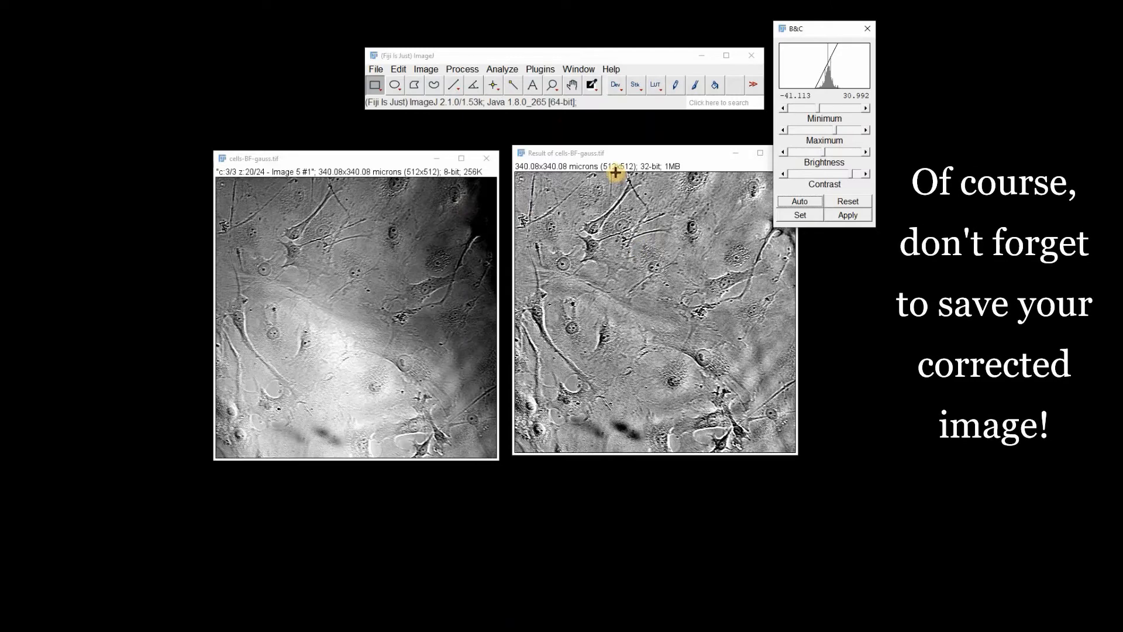
{"action": "left_click", "coordinate": [604, 156]}
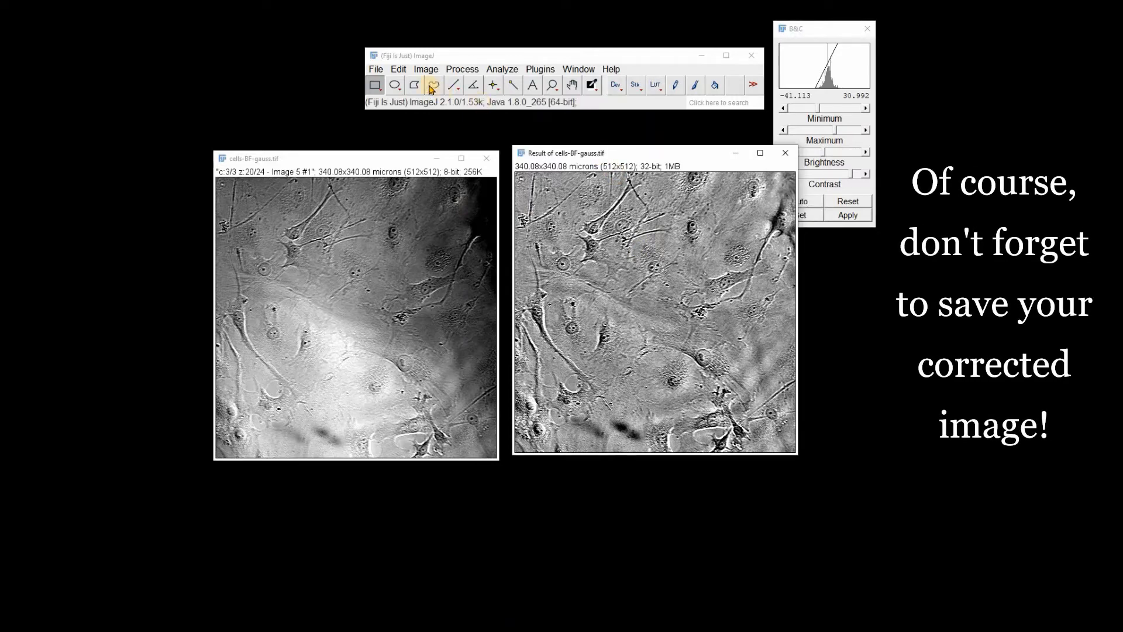
{"action": "left_click", "coordinate": [376, 69]}
{"action": "mouse_move", "coordinate": [459, 253]}
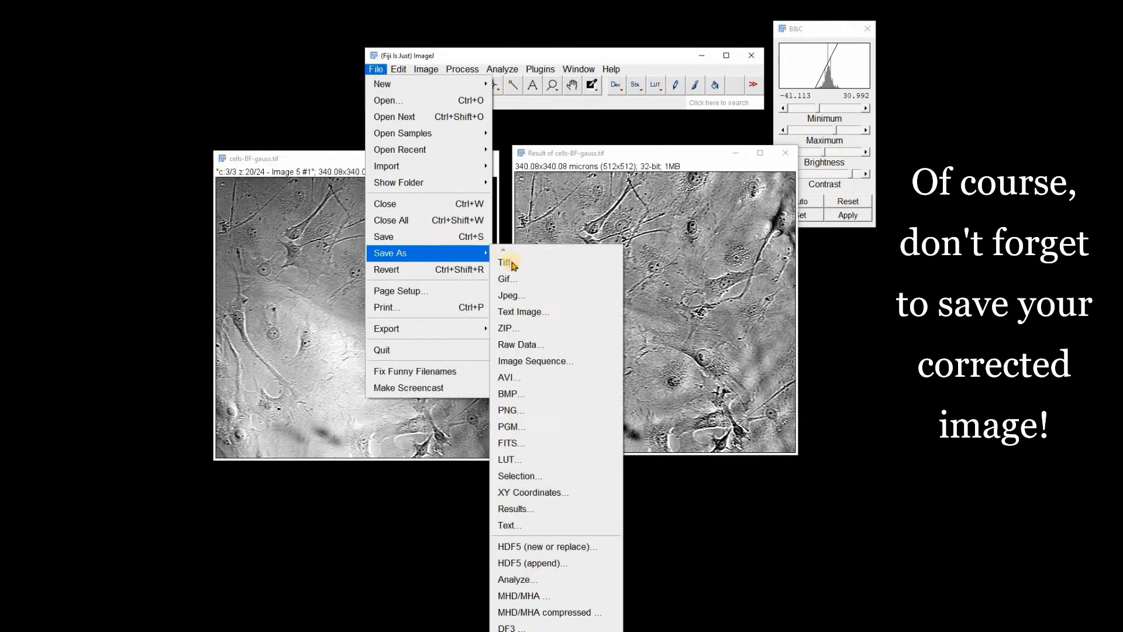
{"action": "left_click", "coordinate": [731, 188]}
- Close all open images, open the BF-gradient image from the Brightfield folder in Fiji, and minimize the file browser
{"action": "left_click", "coordinate": [375, 69]}
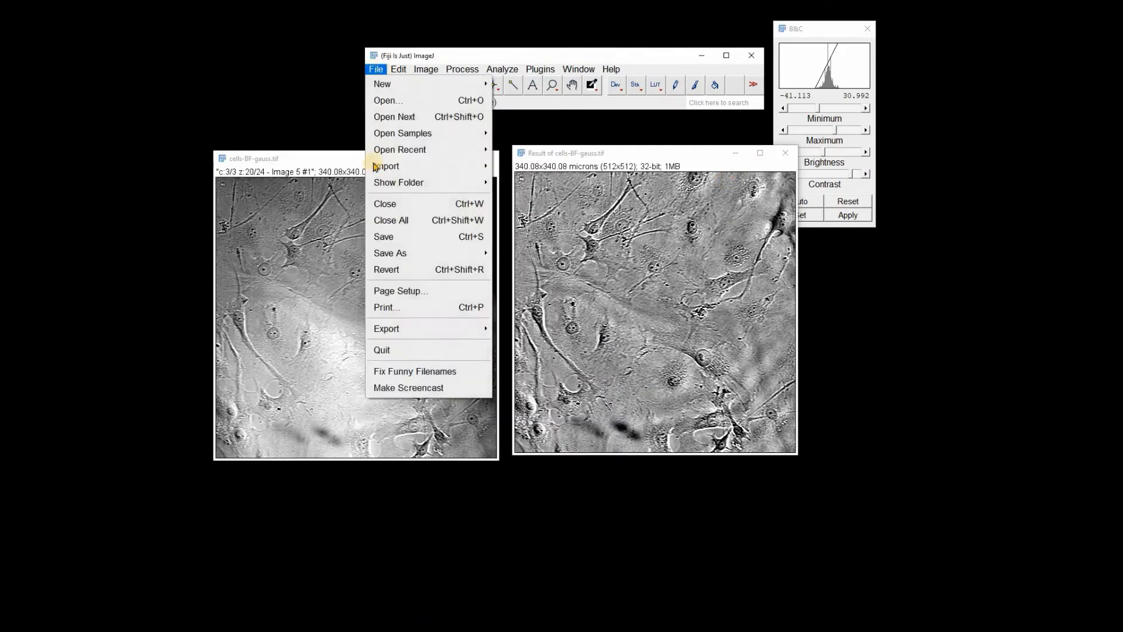
{"action": "left_click", "coordinate": [396, 221]}
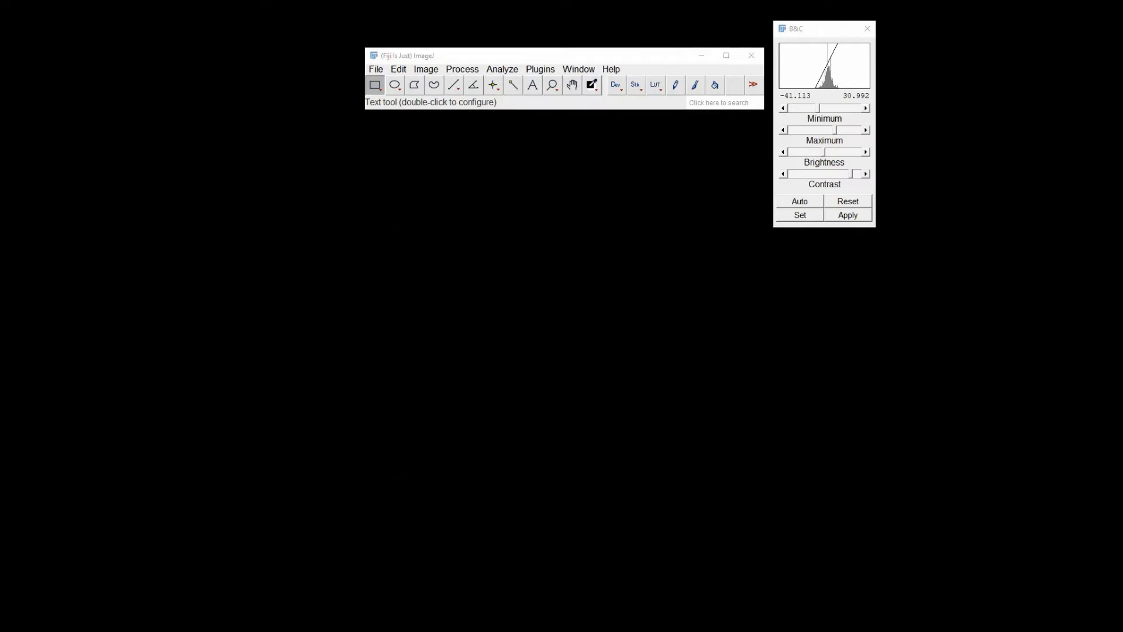
{"action": "left_click", "coordinate": [416, 631]}
{"action": "left_click_drag", "start_coordinate": [511, 561], "coordinate": [398, 104]}
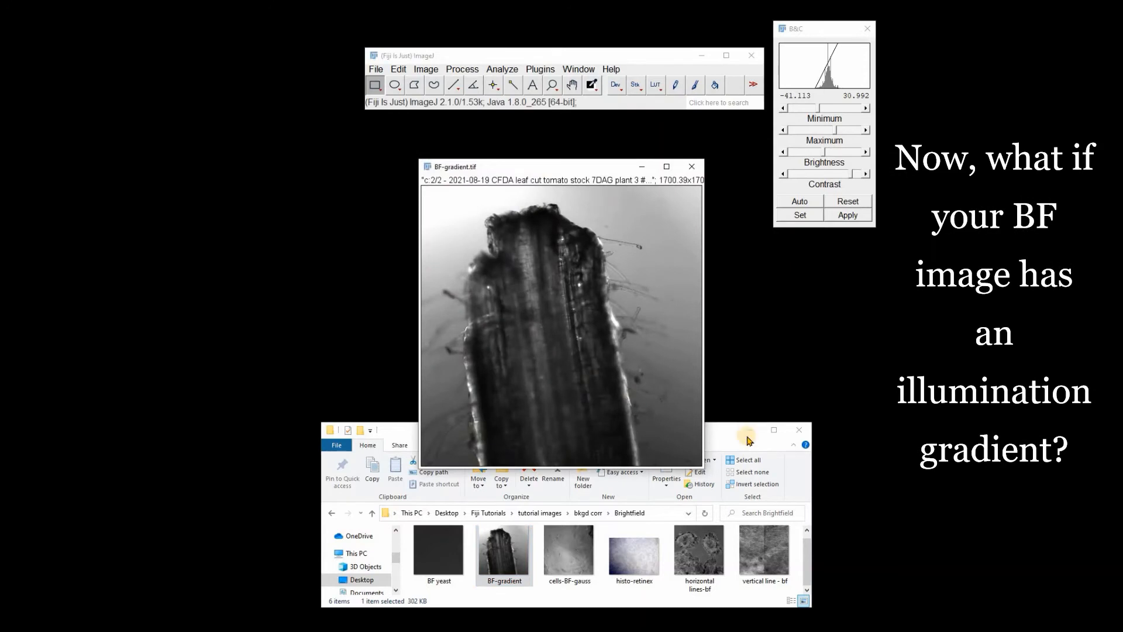
{"action": "left_click", "coordinate": [750, 433]}
- Duplicate BF-gradient.tif with the proposed title, moving the original and the copy apart
{"action": "left_click_drag", "start_coordinate": [510, 170], "coordinate": [405, 146]}
{"action": "right_click", "coordinate": [434, 266]}
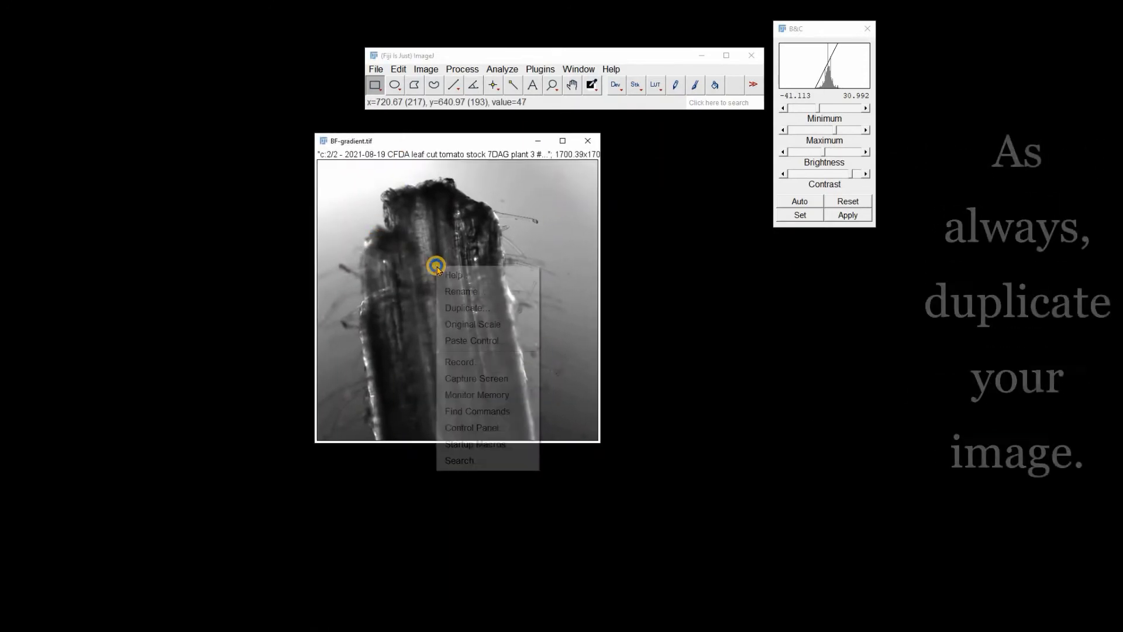
{"action": "left_click", "coordinate": [489, 308]}
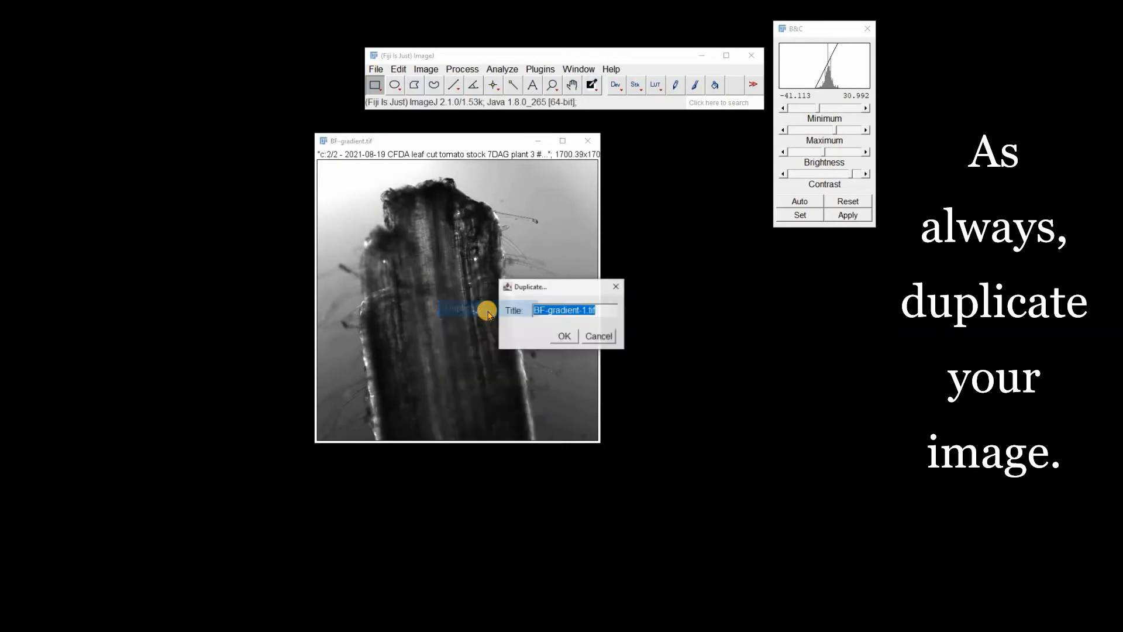
{"action": "left_click", "coordinate": [564, 334]}
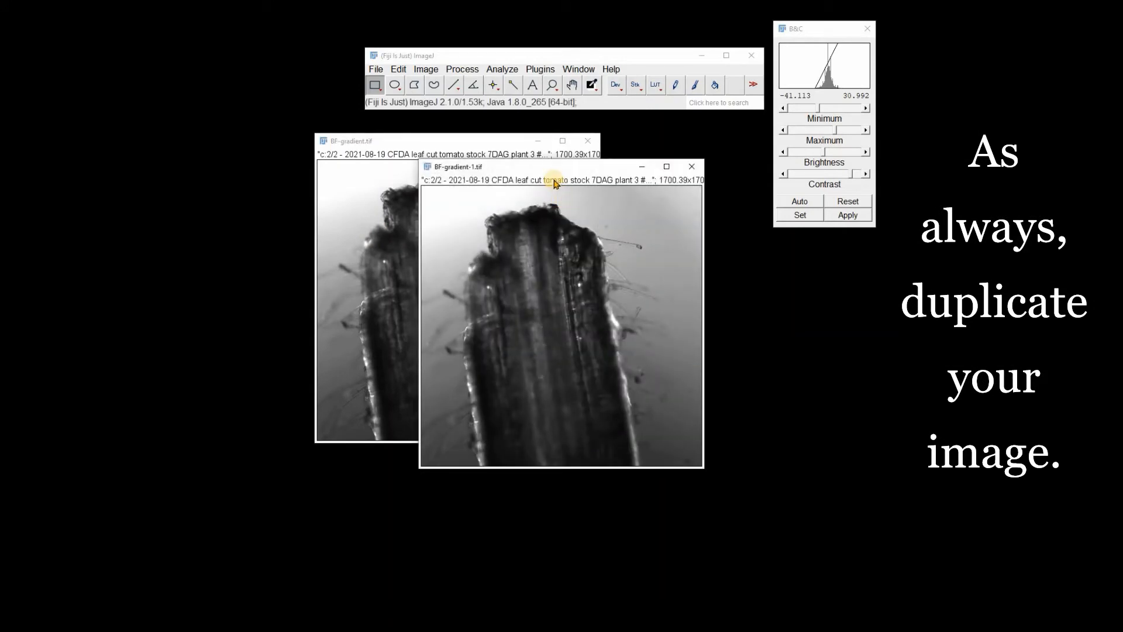
{"action": "left_click_drag", "start_coordinate": [588, 170], "coordinate": [657, 177]}
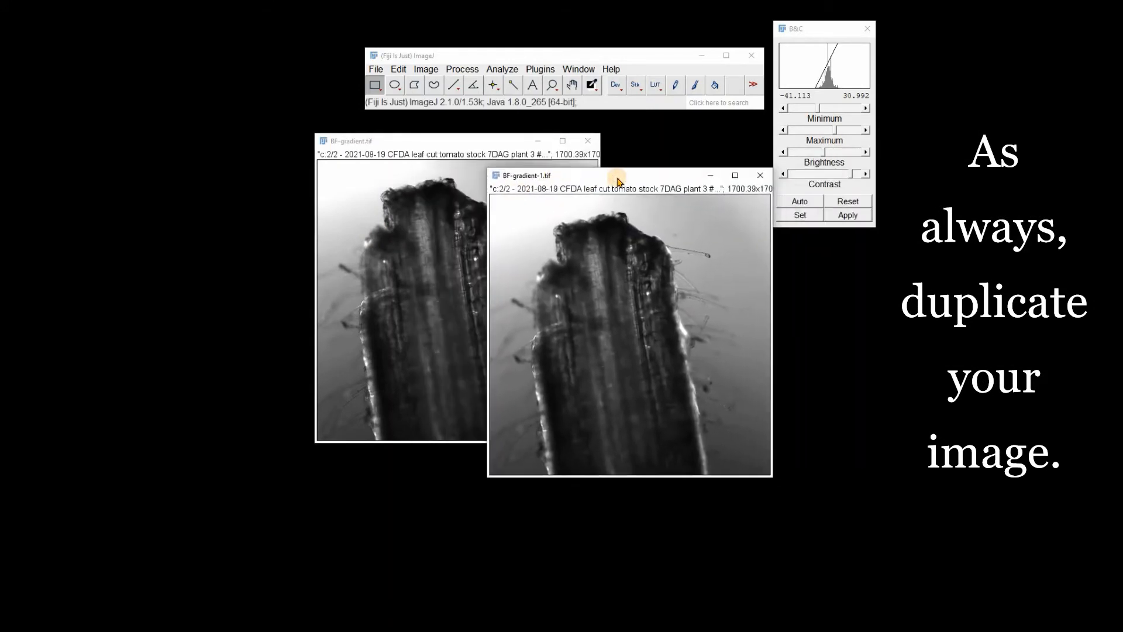
- Examine the background intensity differences in BF-gradient-1.tif with the 6_shades lookup table, and restore the Grays lookup table
{"action": "left_click", "coordinate": [662, 95]}
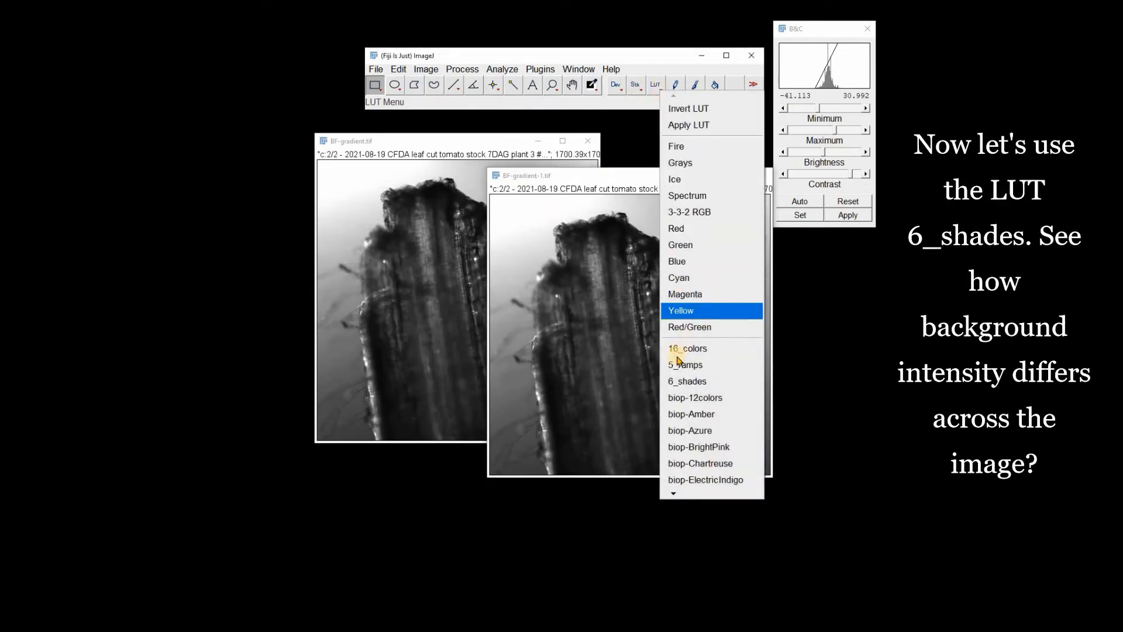
{"action": "left_click", "coordinate": [686, 382]}
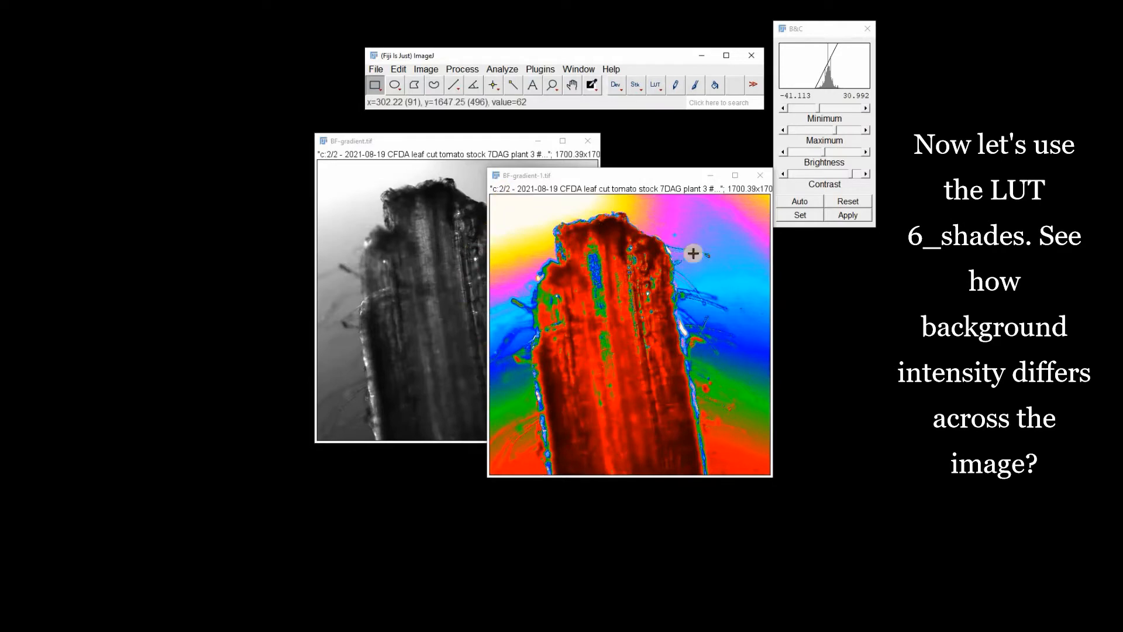
{"action": "left_click", "coordinate": [657, 86]}
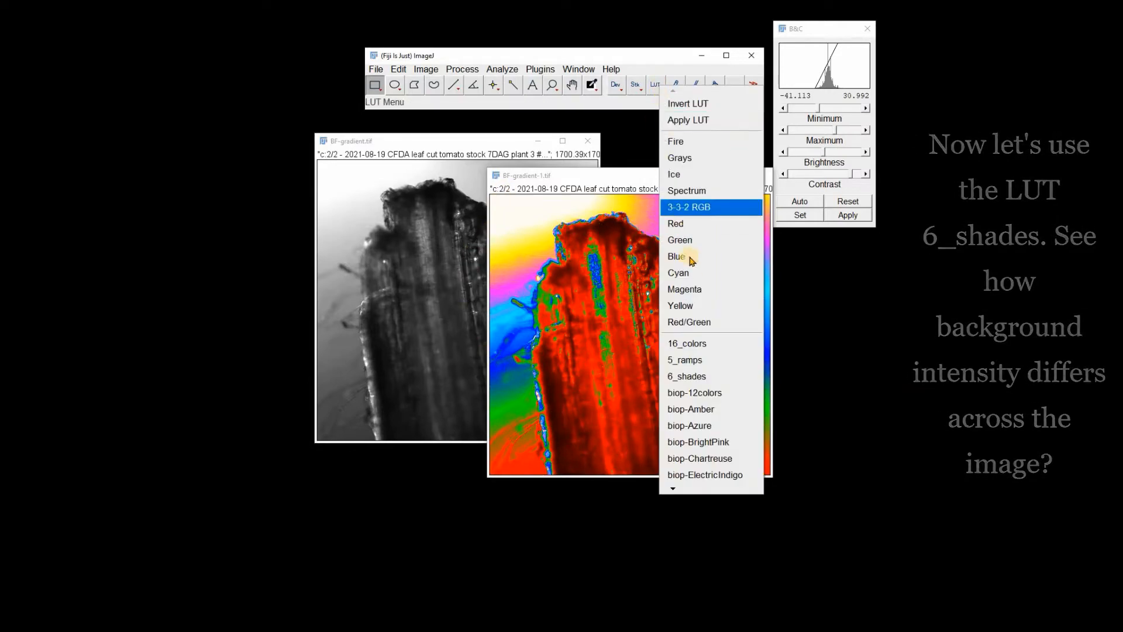
{"action": "left_click", "coordinate": [688, 159]}
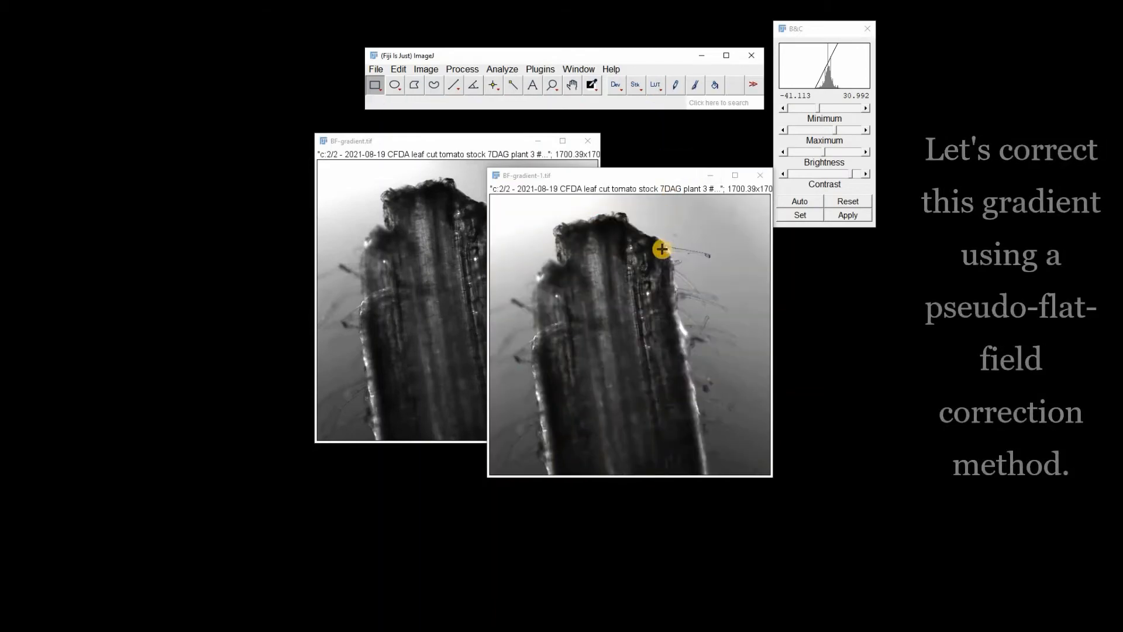
- Apply a previewed Gaussian Blur with a sigma of 50 to BF-gradient-1.tif to create the background image
{"action": "left_click", "coordinate": [453, 70]}
{"action": "left_click", "coordinate": [549, 249]}
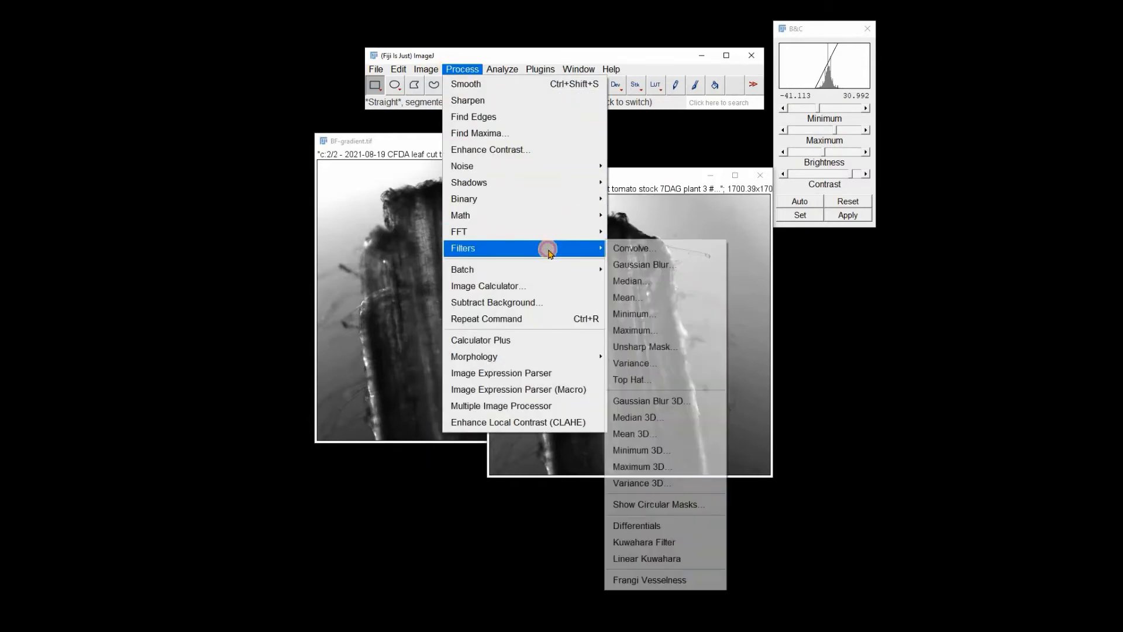
{"action": "left_click", "coordinate": [644, 264]}
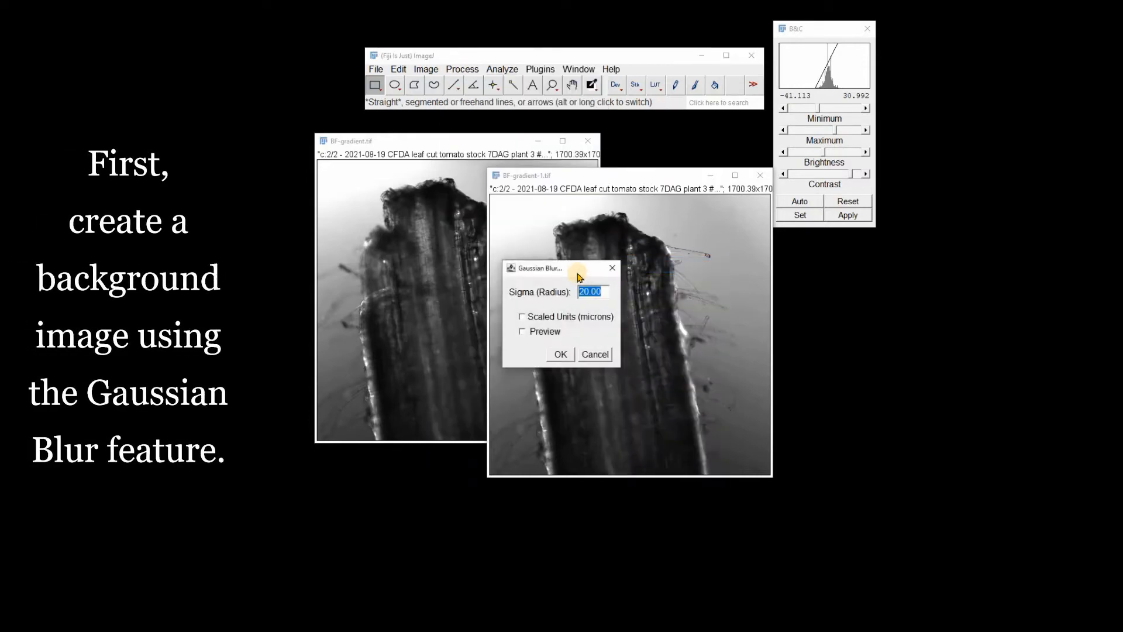
{"action": "left_click_drag", "start_coordinate": [577, 273], "coordinate": [855, 260]}
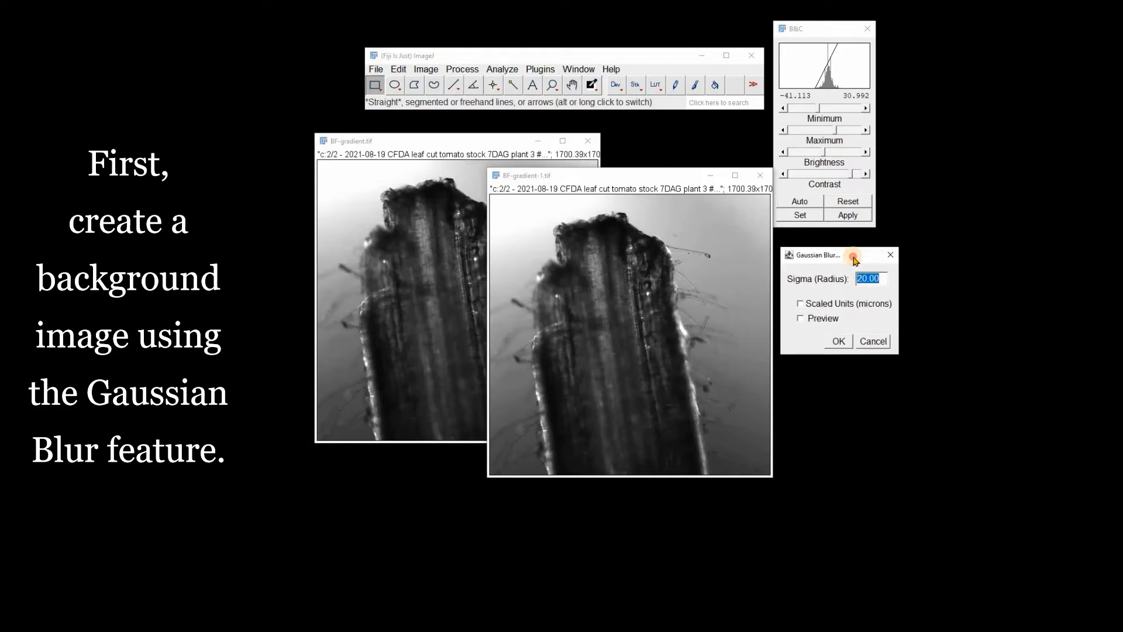
{"action": "left_click", "coordinate": [801, 319]}
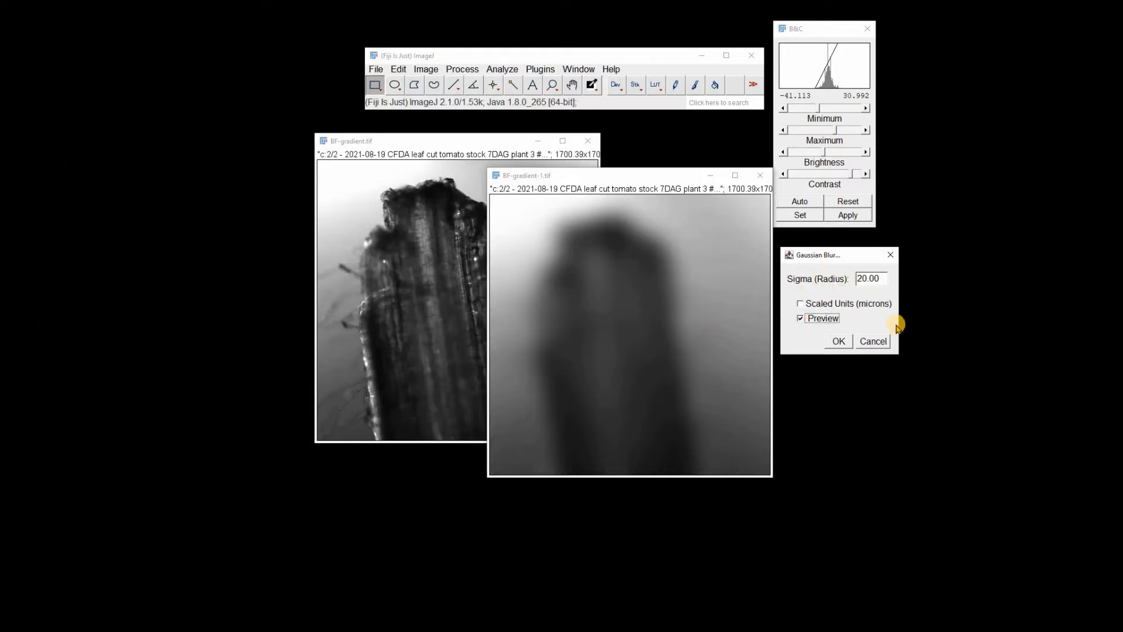
{"action": "double_click", "coordinate": [882, 279]}
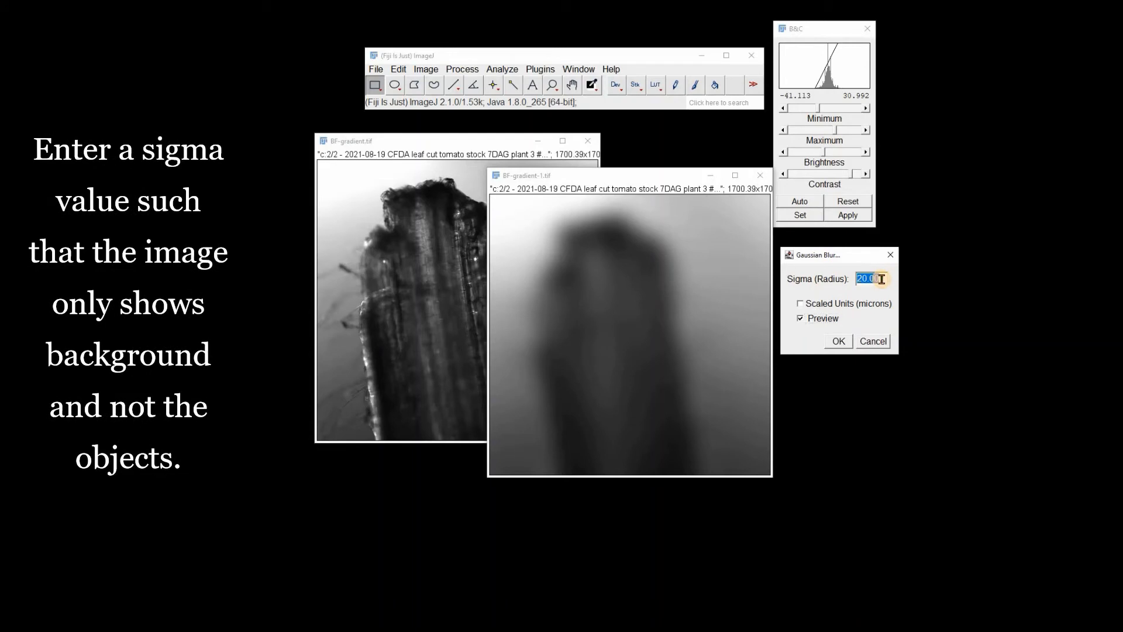
{"action": "type", "text": "40"}
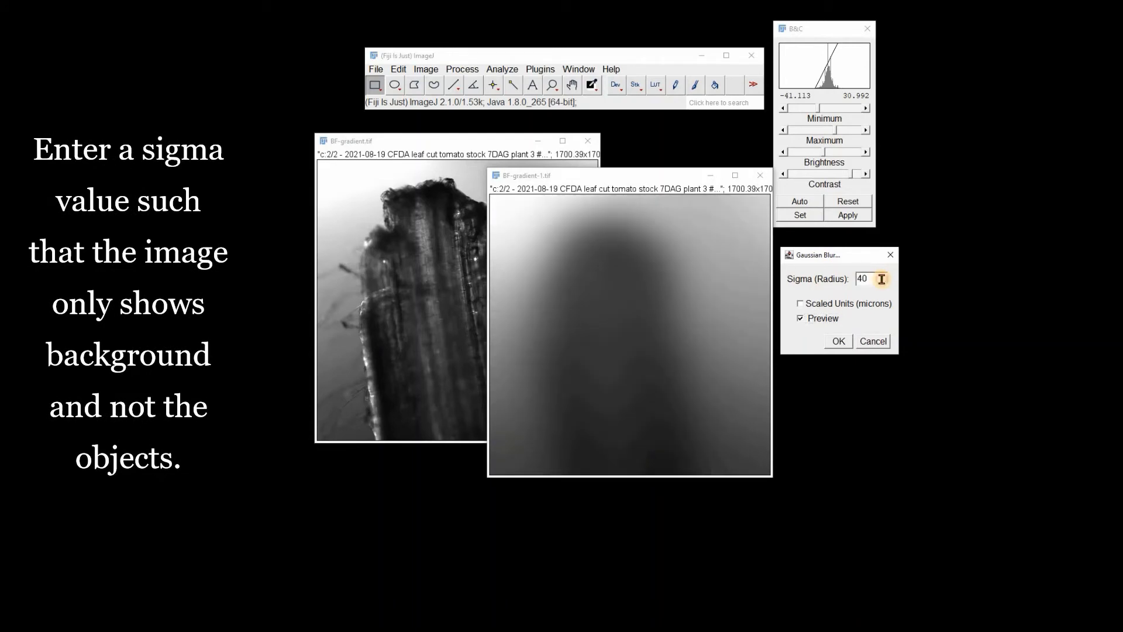
{"action": "type", "text": "50"}
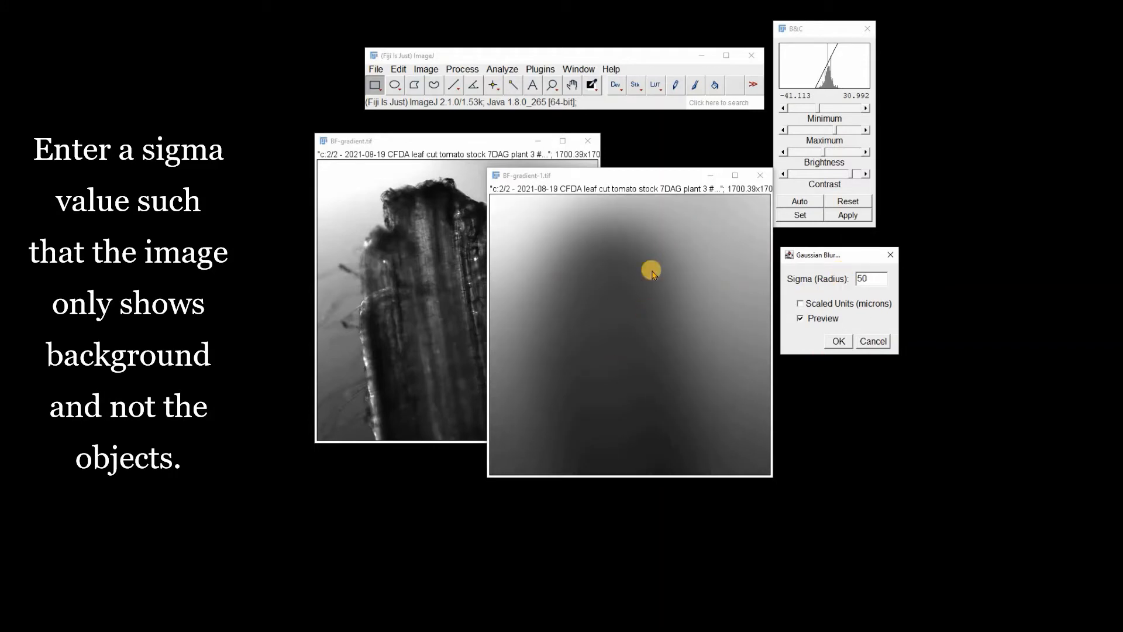
{"action": "left_click", "coordinate": [840, 342]}
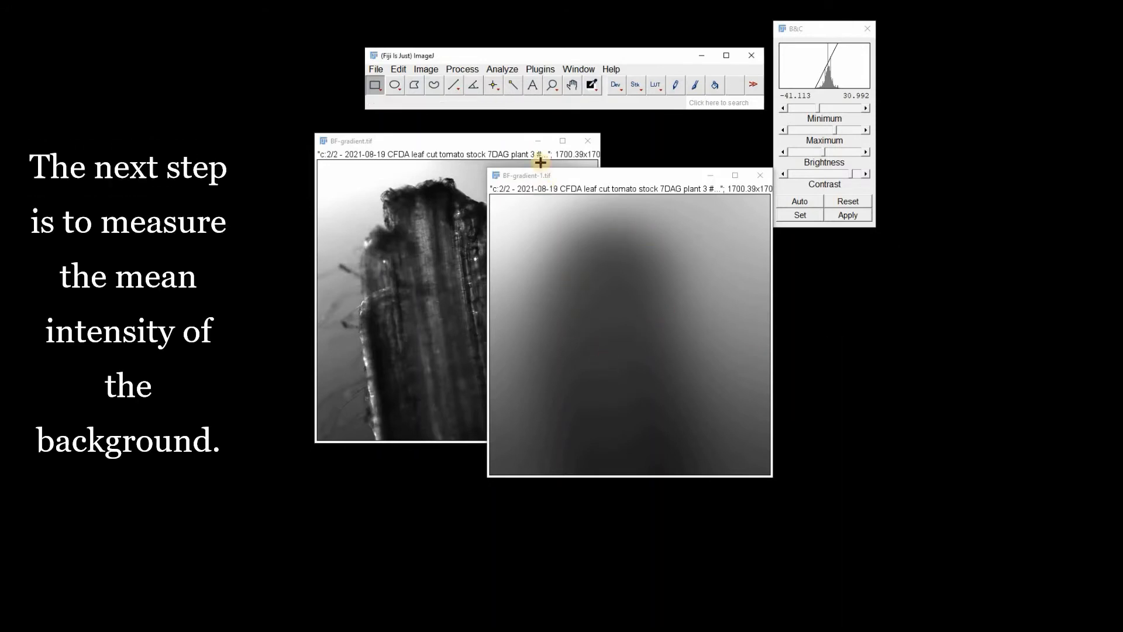
- Include Mean gray value in the measurement settings and measure the blurred BF-gradient-1.tif, placing the results table beside the images
{"action": "left_click", "coordinate": [503, 69]}
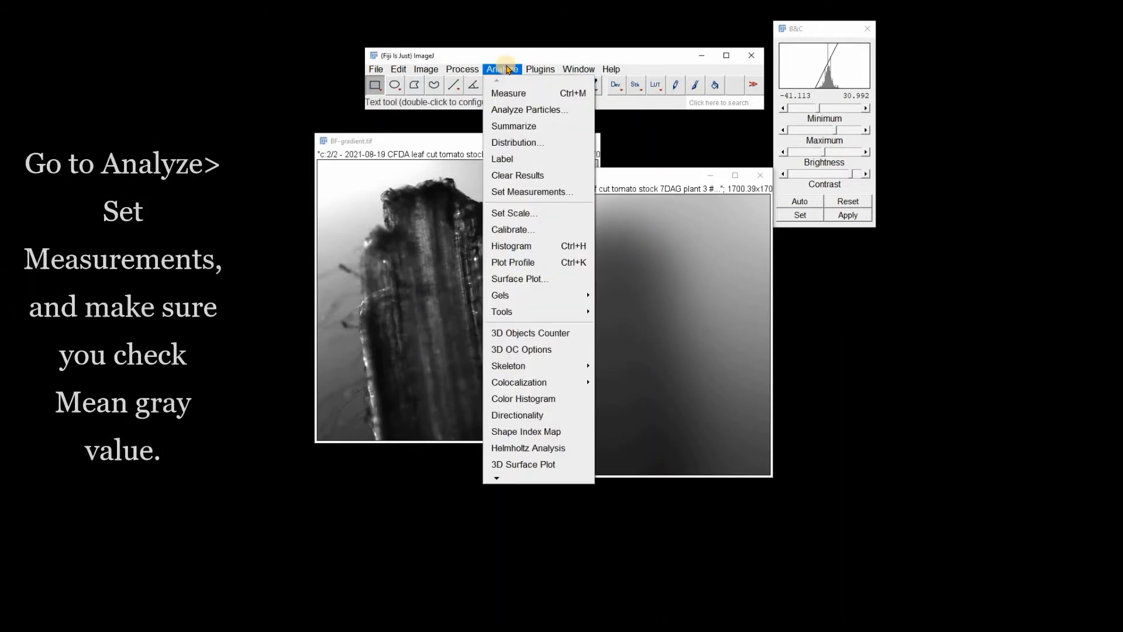
{"action": "left_click", "coordinate": [556, 191]}
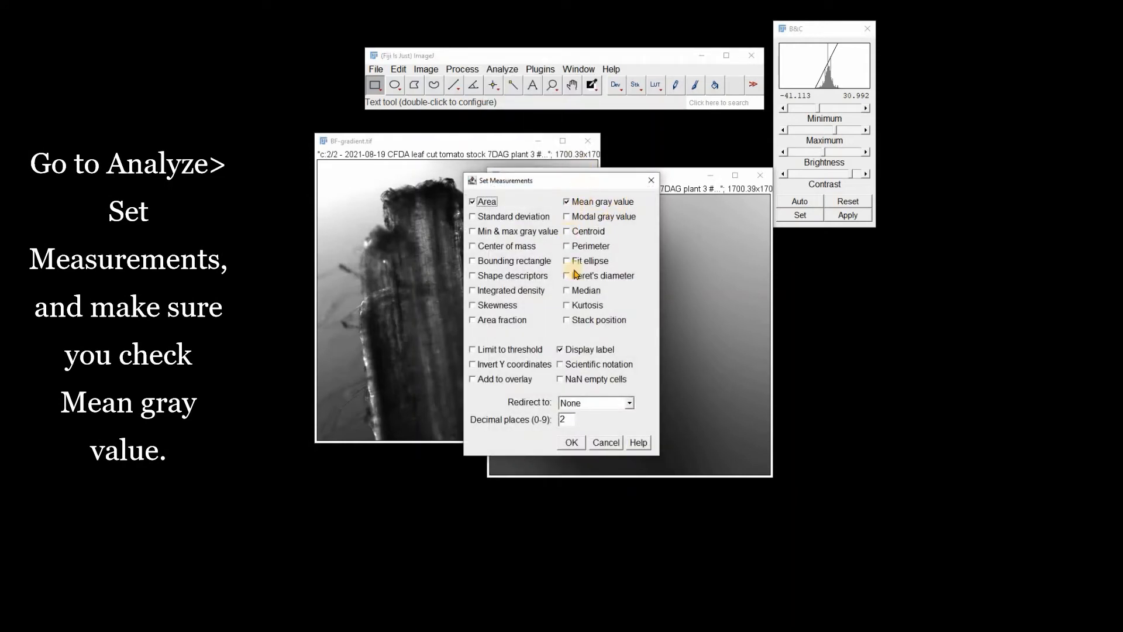
{"action": "left_click", "coordinate": [565, 442]}
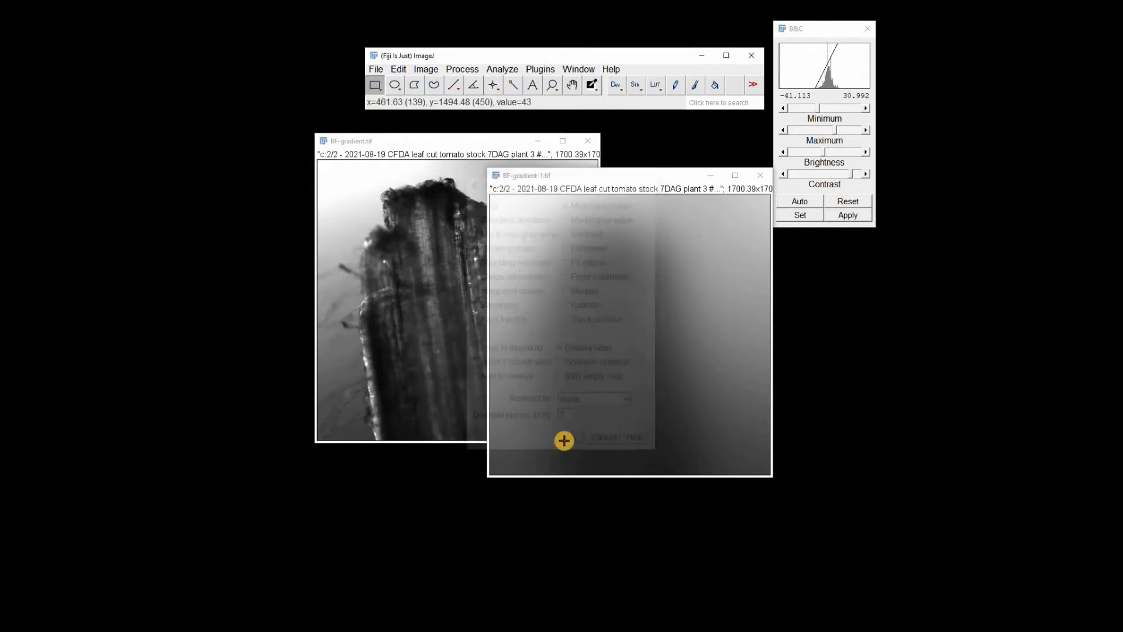
{"action": "left_click", "coordinate": [500, 70]}
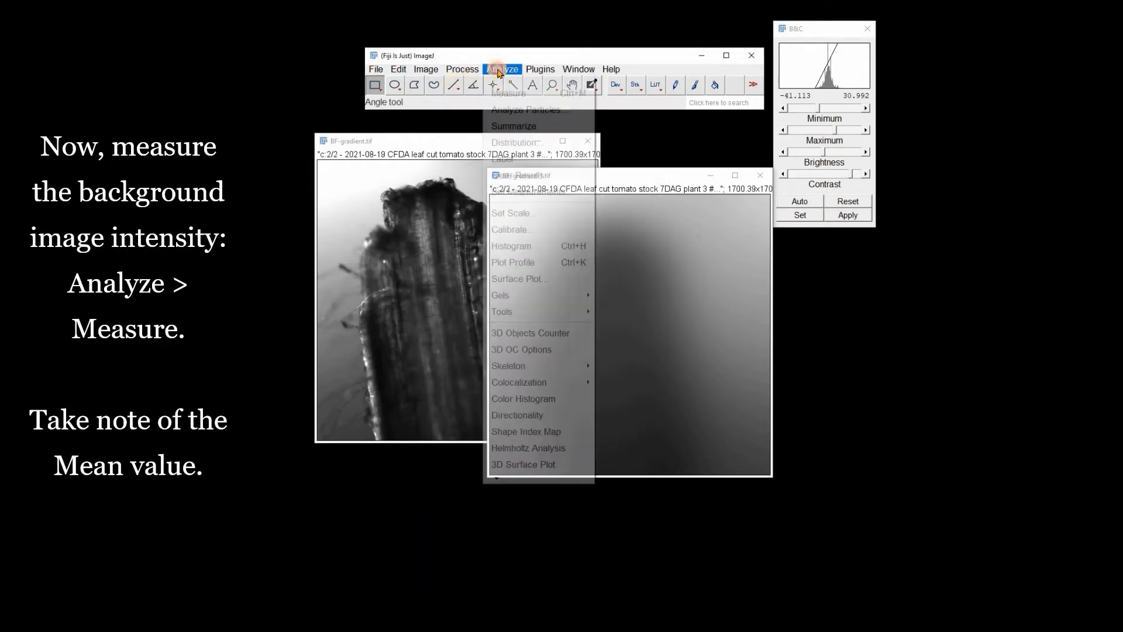
{"action": "left_click", "coordinate": [501, 94]}
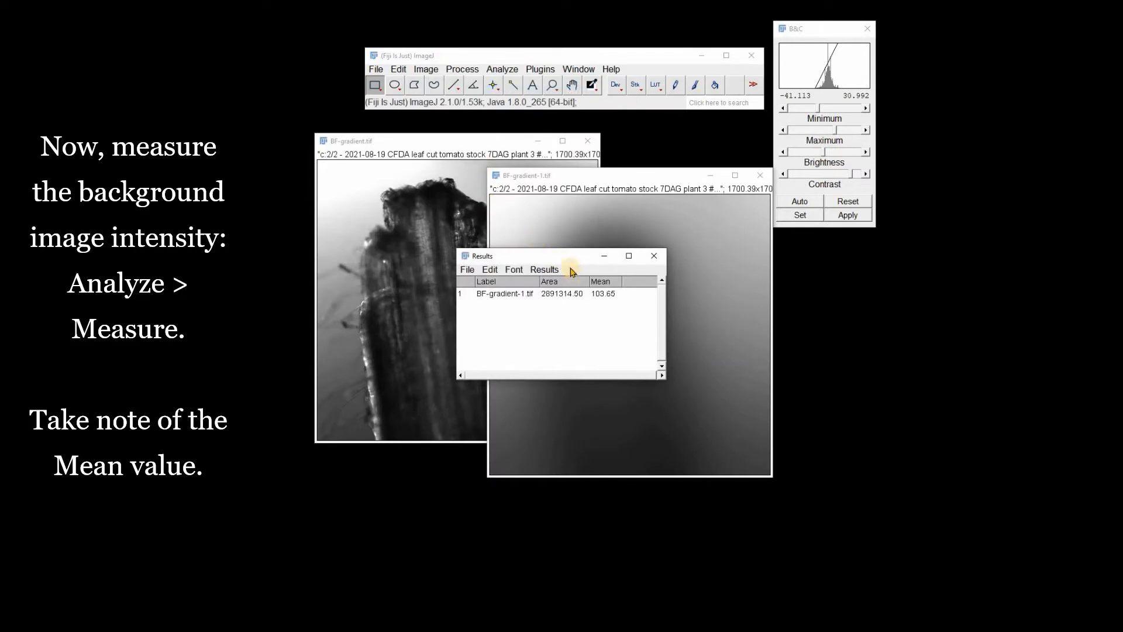
{"action": "left_click_drag", "start_coordinate": [556, 257], "coordinate": [881, 261]}
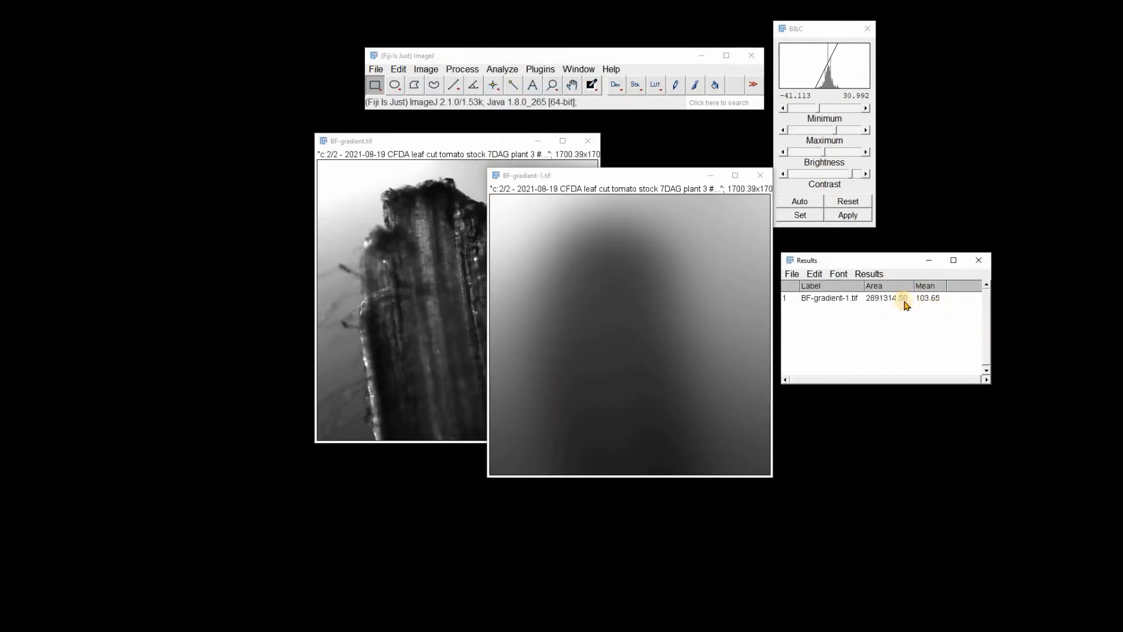
- Divide BF-gradient.tif by BF-gradient-1.tif with Calculator Plus, using k1 103.65 and k2 0.0, and create a new window
{"action": "left_click", "coordinate": [461, 69]}
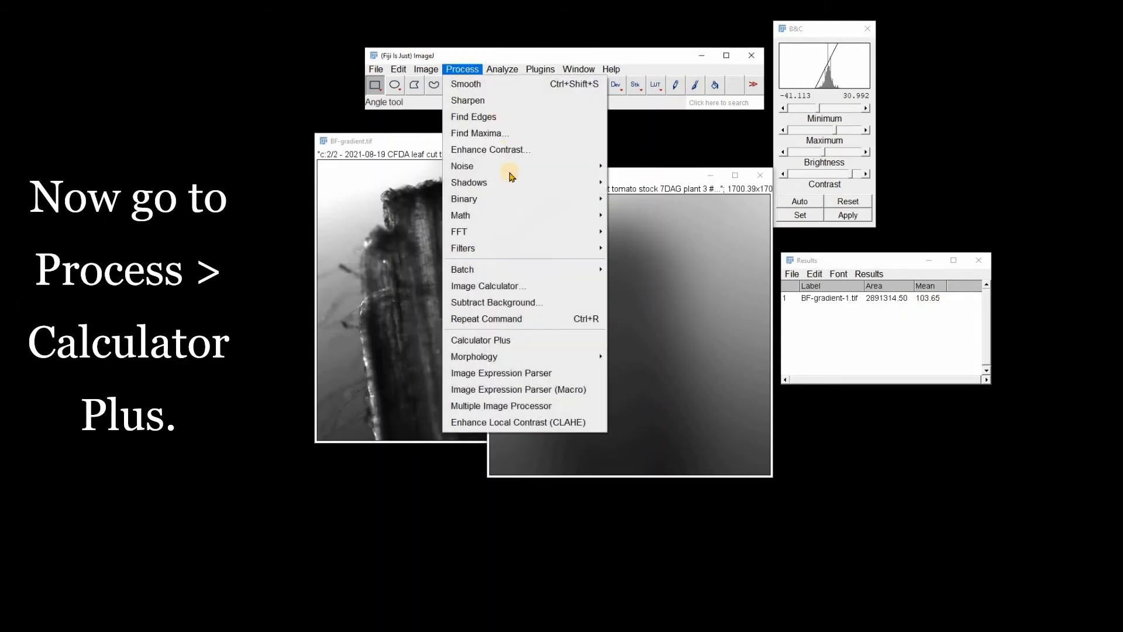
{"action": "left_click", "coordinate": [484, 342]}
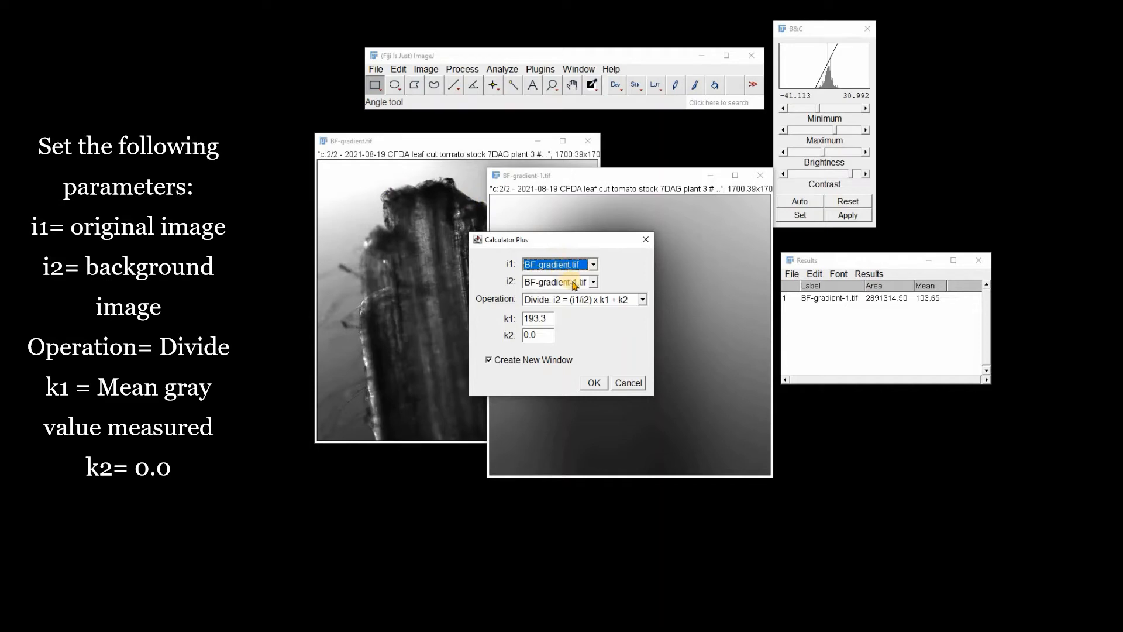
{"action": "left_click", "coordinate": [594, 284]}
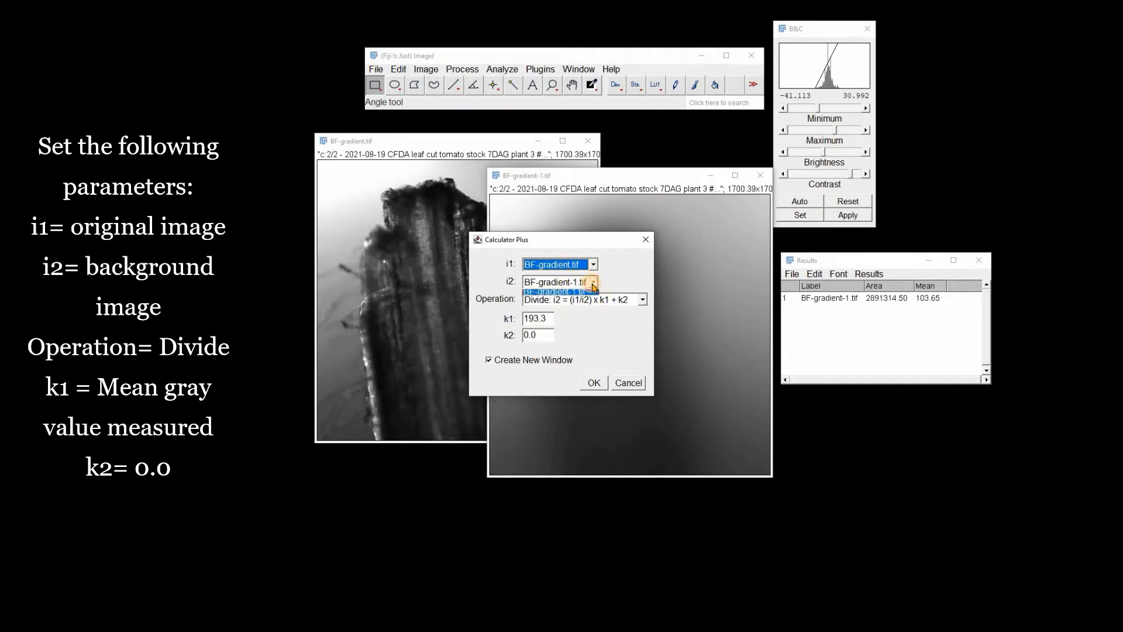
{"action": "left_click", "coordinate": [573, 291]}
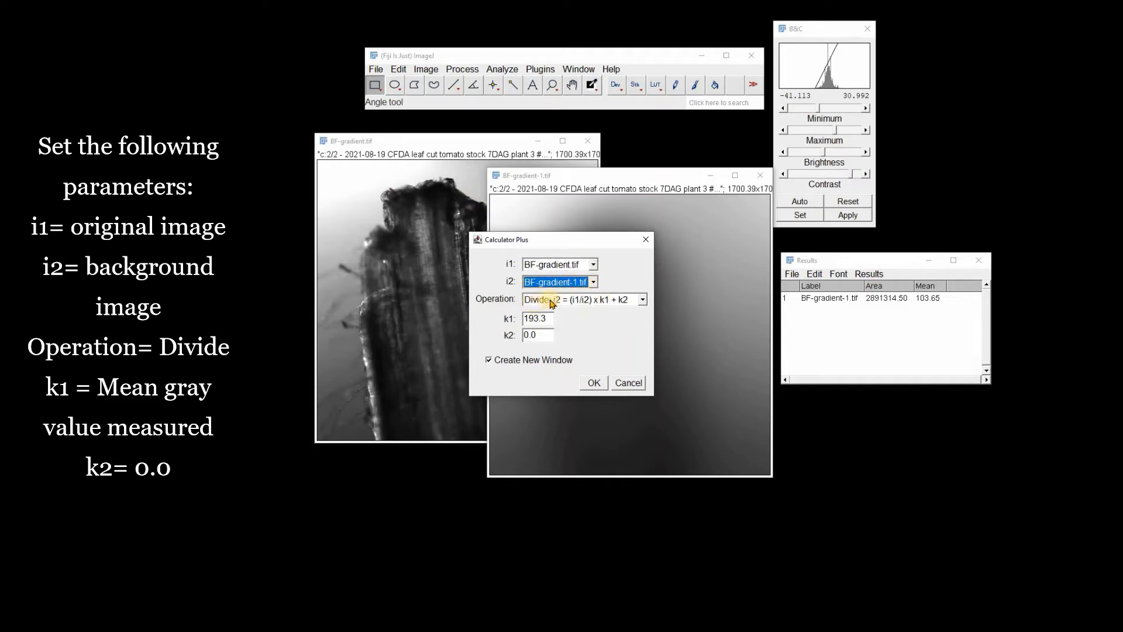
{"action": "left_click", "coordinate": [643, 302]}
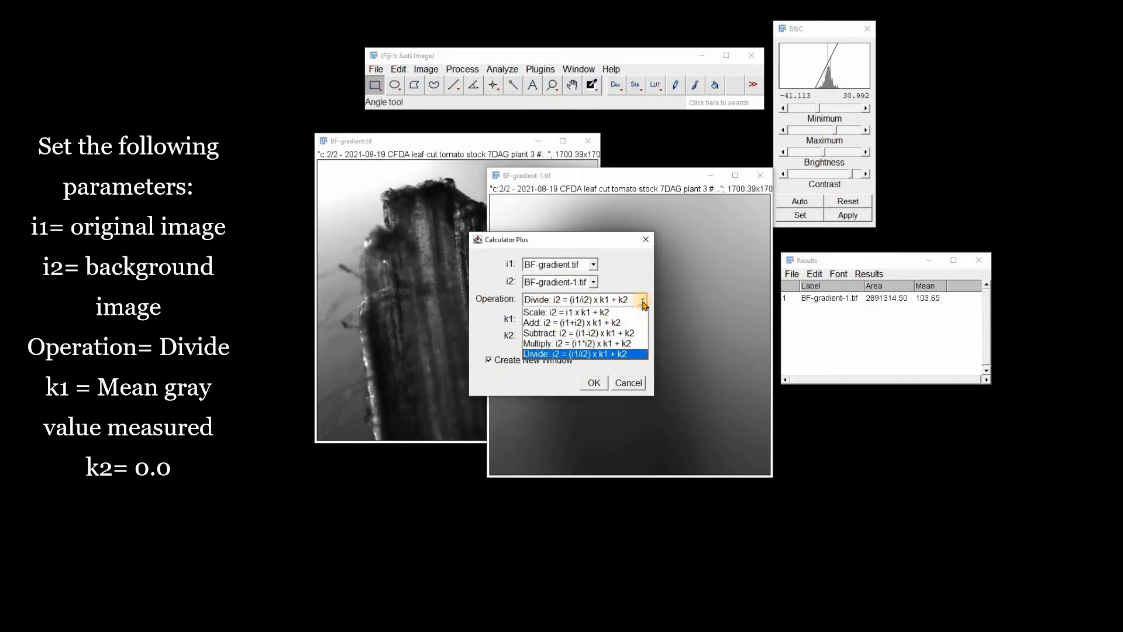
{"action": "left_click", "coordinate": [614, 356]}
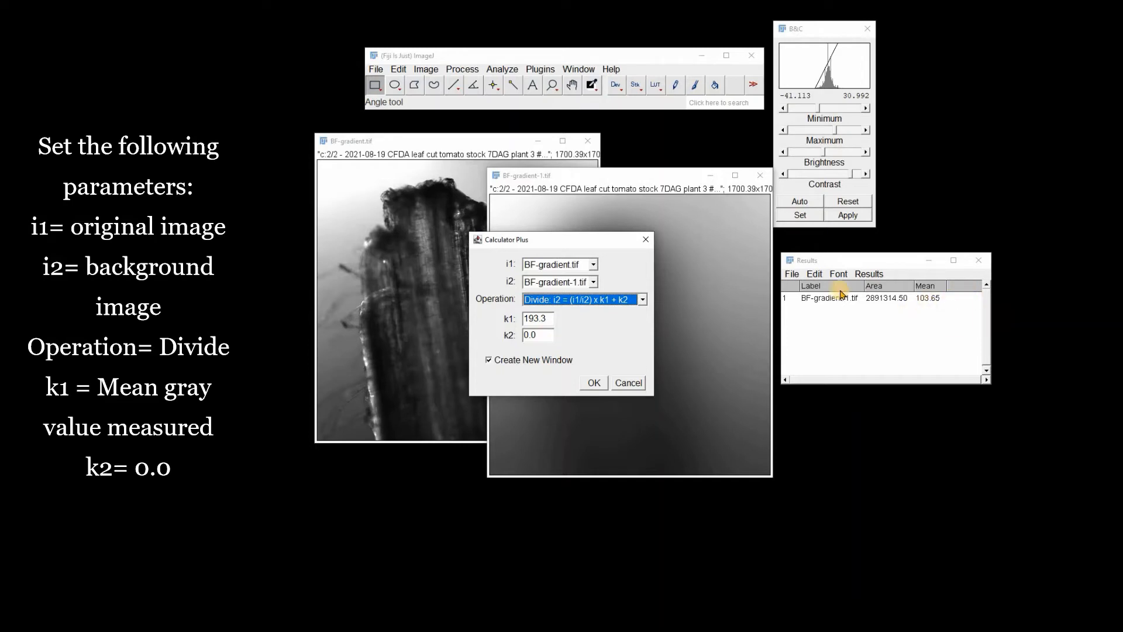
{"action": "double_click", "coordinate": [550, 322]}
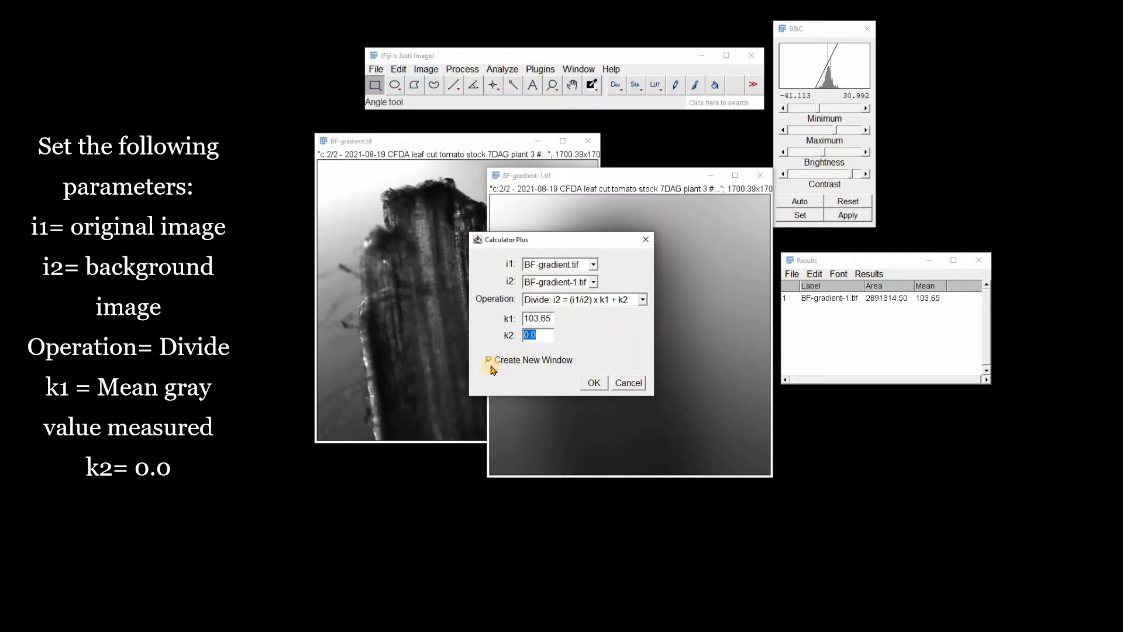
{"action": "left_click", "coordinate": [593, 382]}
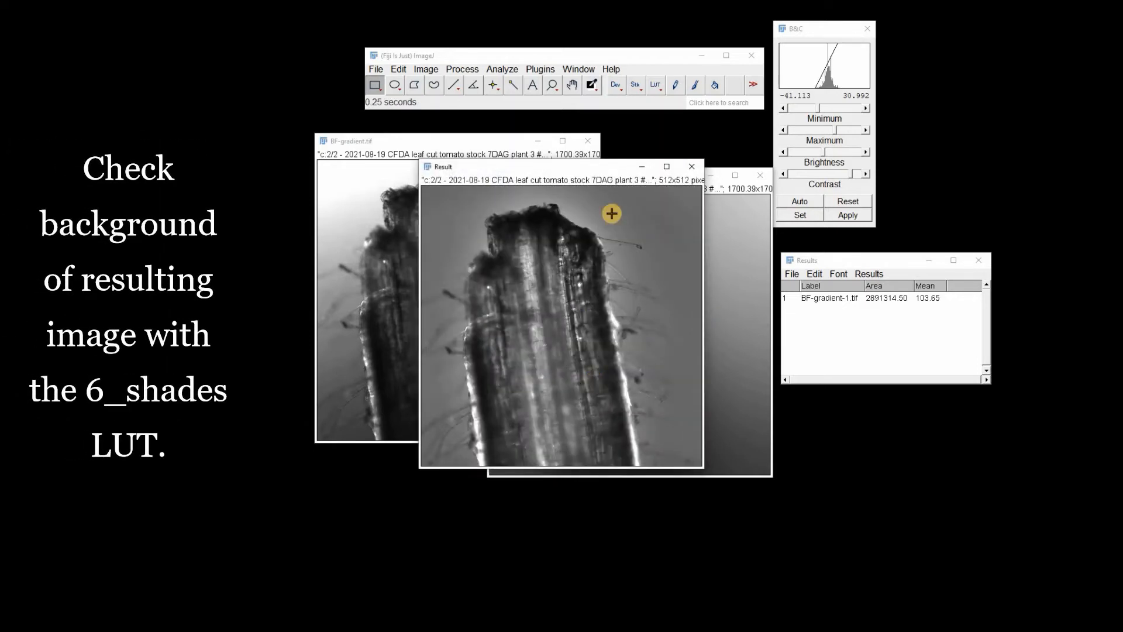
- Examine the background of the Result image with the 6_shades lookup table, and restore the Grays lookup table
{"action": "left_click", "coordinate": [554, 169]}
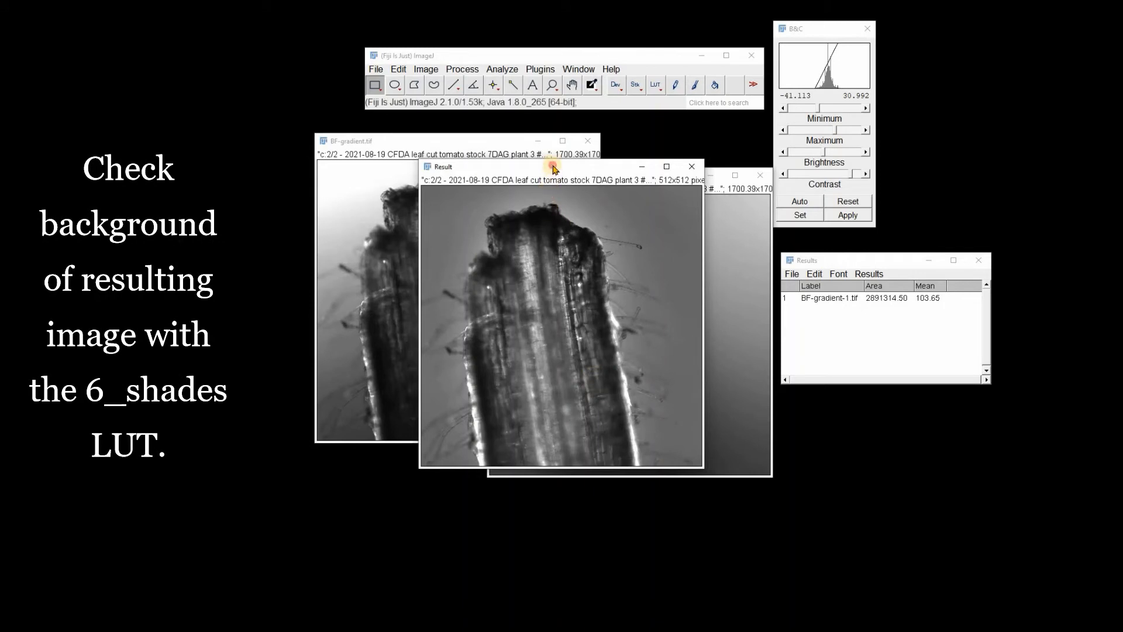
{"action": "left_click", "coordinate": [655, 85]}
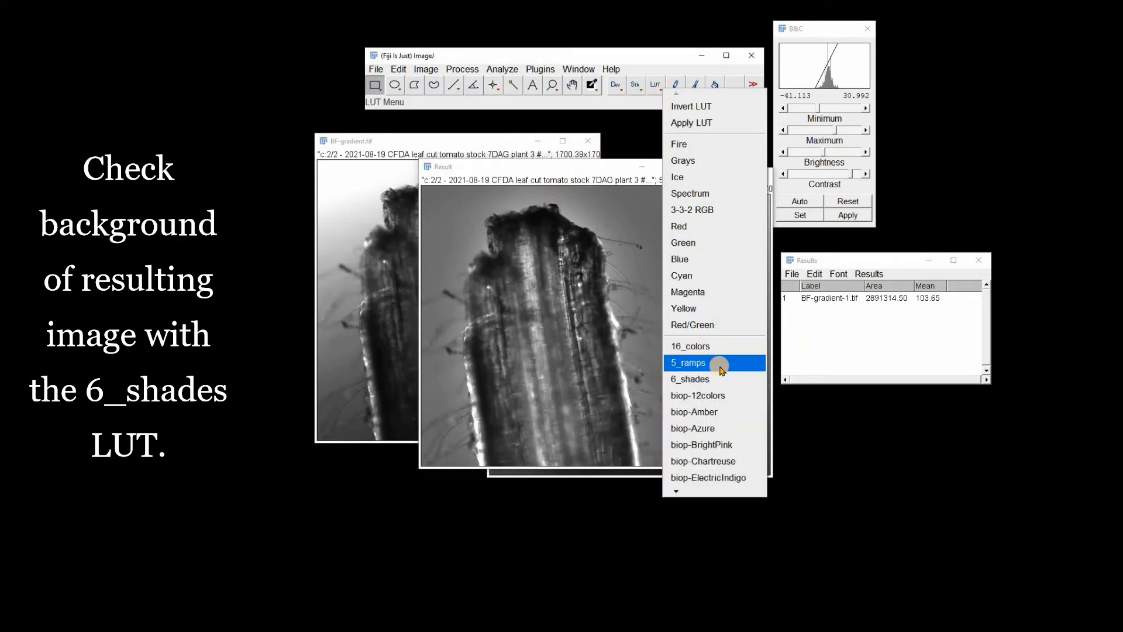
{"action": "left_click", "coordinate": [718, 377]}
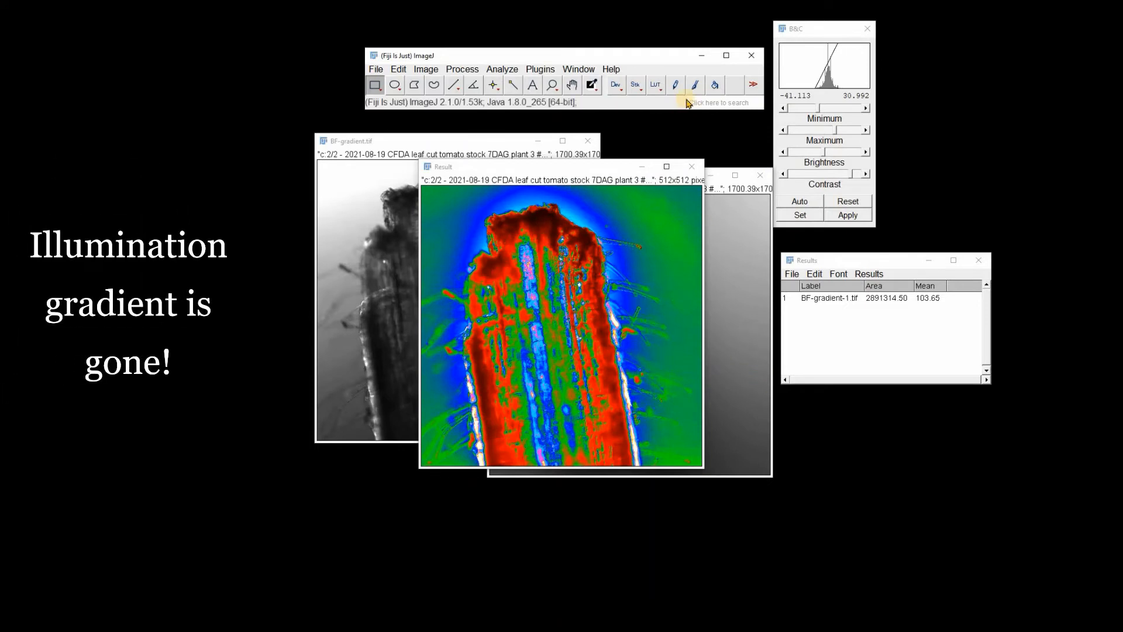
{"action": "left_click", "coordinate": [656, 85]}
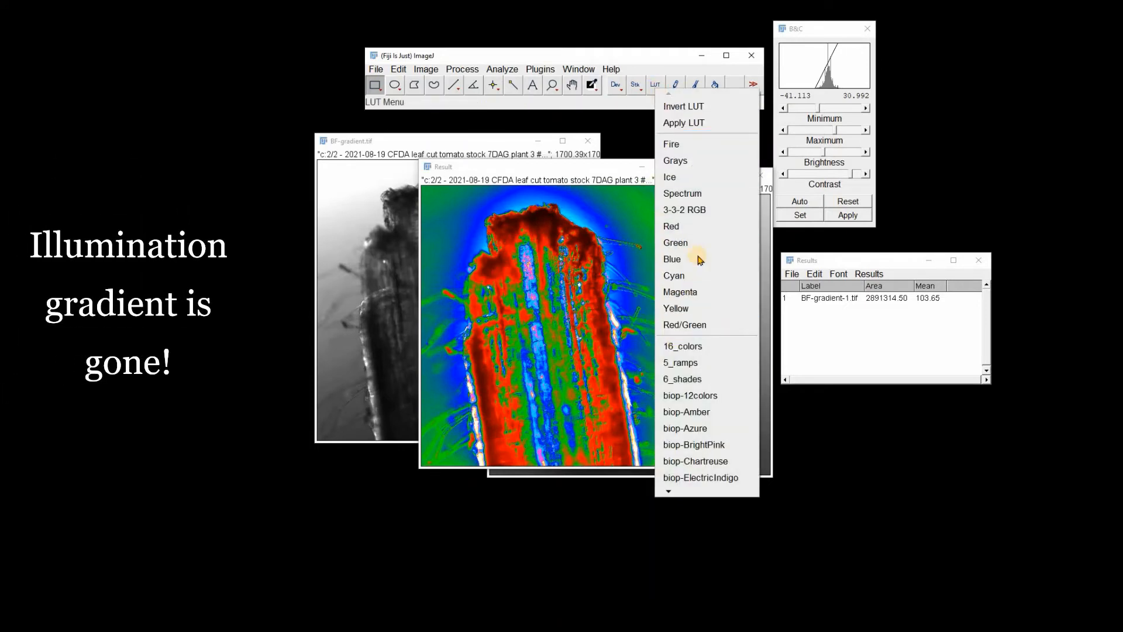
{"action": "left_click", "coordinate": [715, 166]}
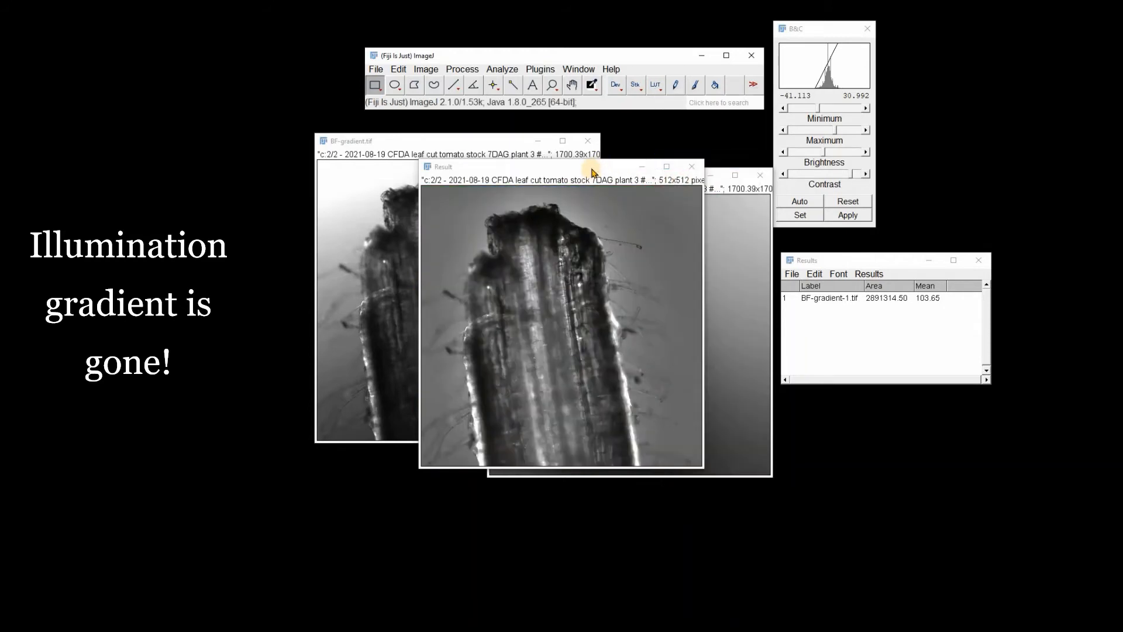
- Place BF-gradient.tif and the Result image side by side for comparison, and move the brightness/contrast window clear of them
{"action": "left_click_drag", "start_coordinate": [622, 153], "coordinate": [719, 159]}
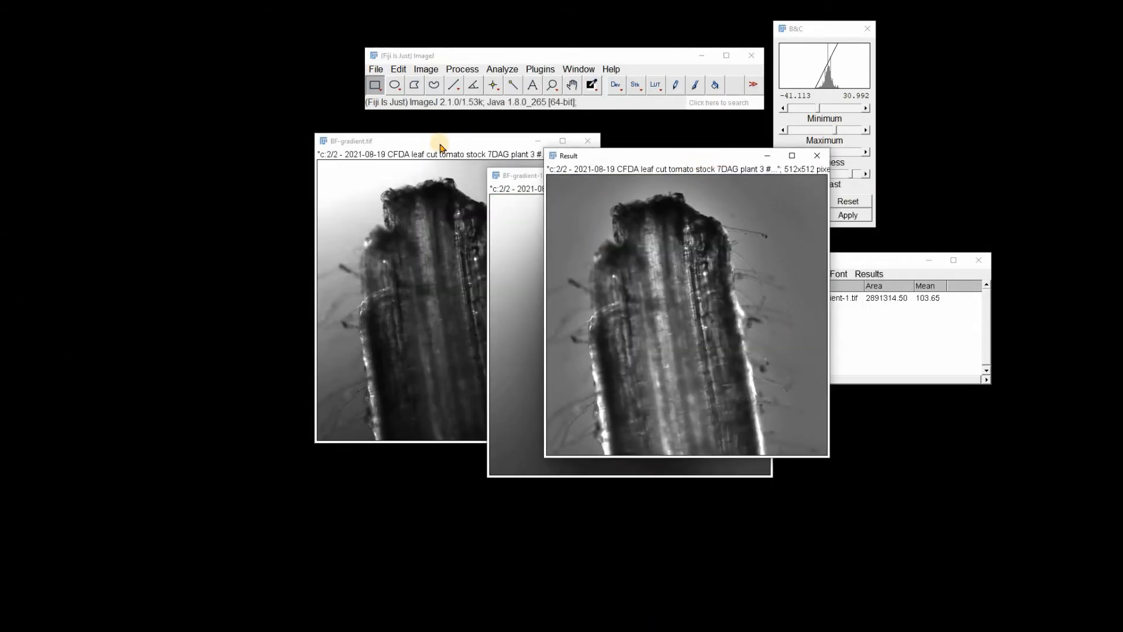
{"action": "left_click_drag", "start_coordinate": [443, 146], "coordinate": [379, 167]}
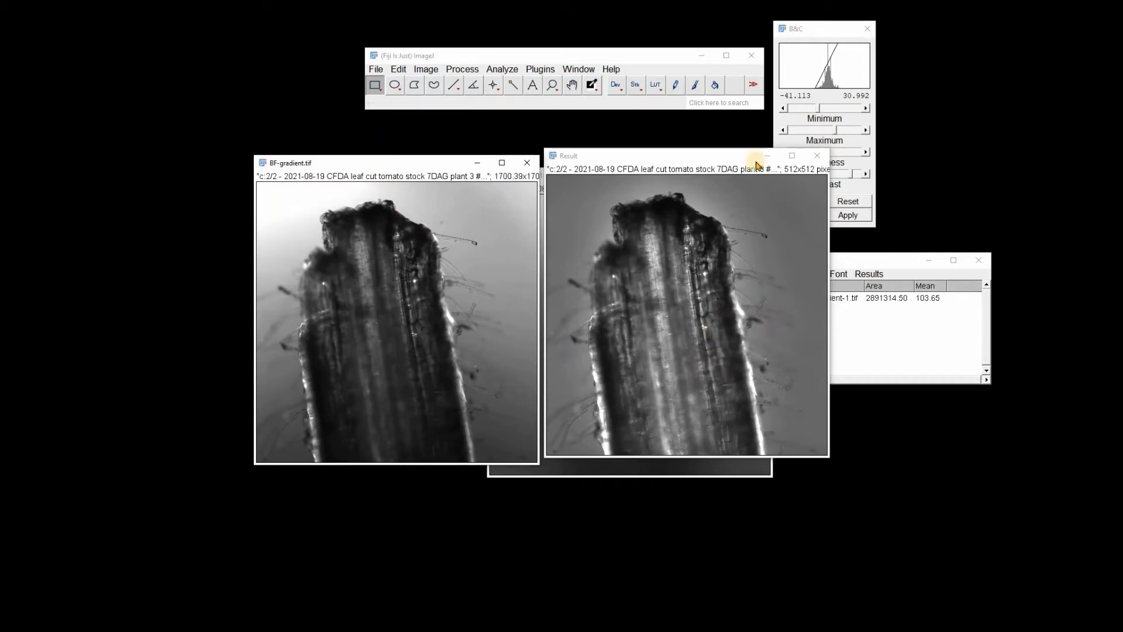
{"action": "left_click", "coordinate": [794, 74]}
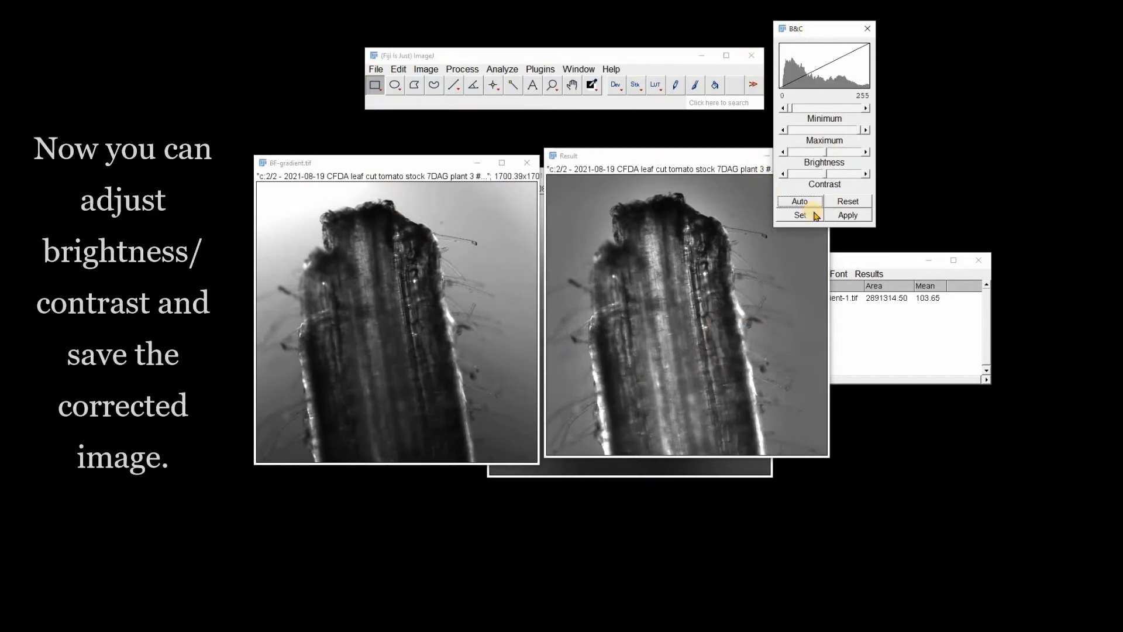
{"action": "left_click", "coordinate": [712, 164]}
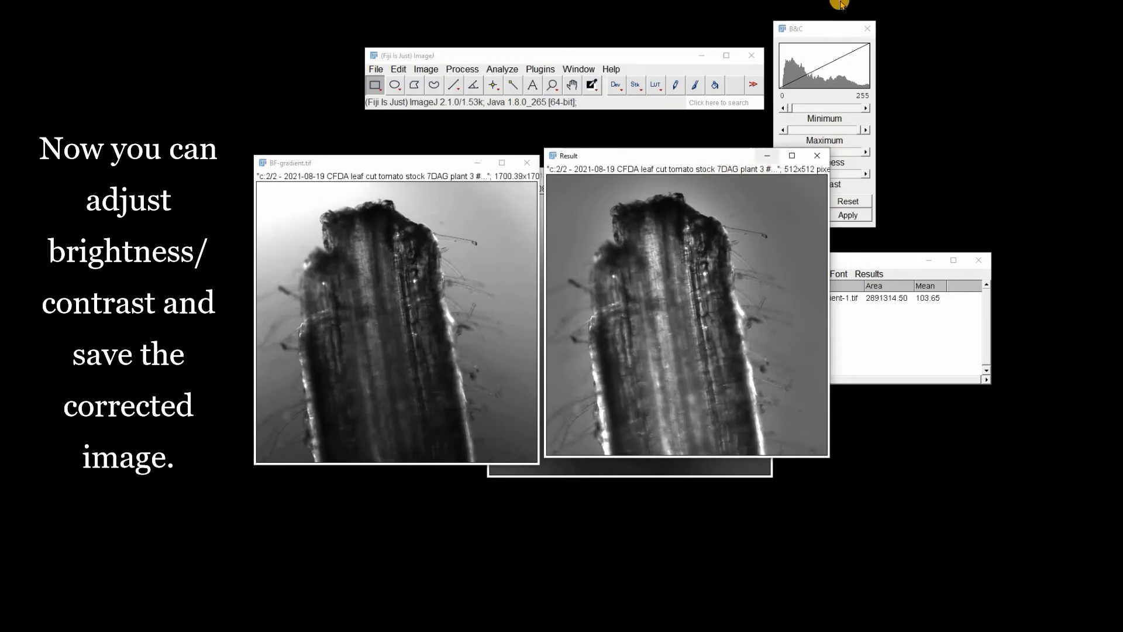
{"action": "left_click_drag", "start_coordinate": [818, 35], "coordinate": [895, 70]}
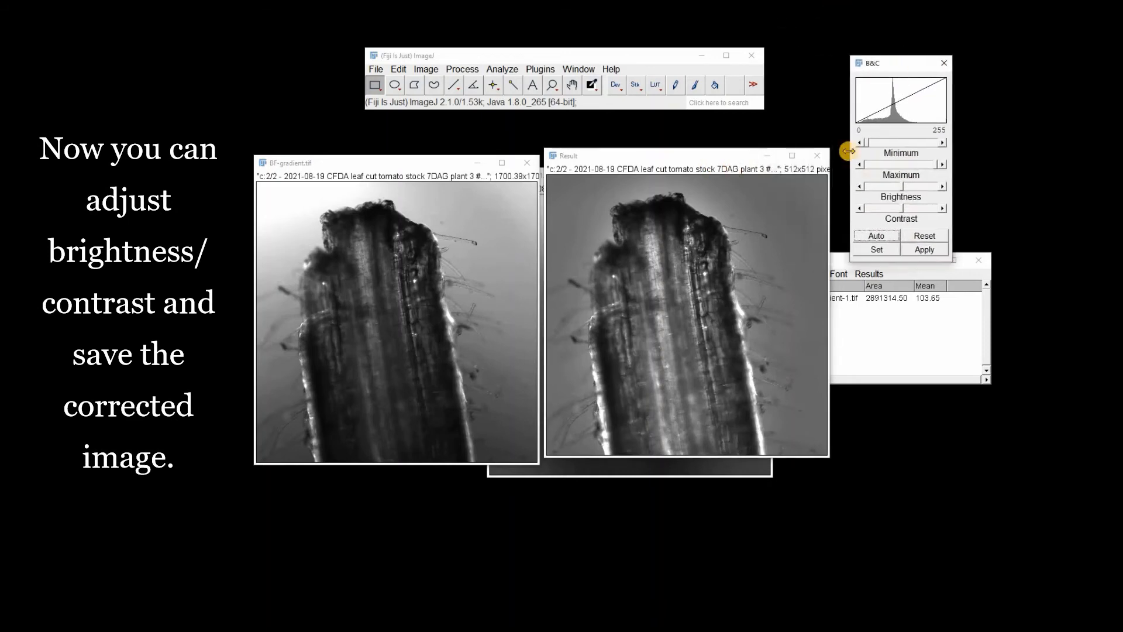
- Apply automatic brightness/contrast to the Result image and adjust its display minimum to 8
{"action": "left_click", "coordinate": [878, 238]}
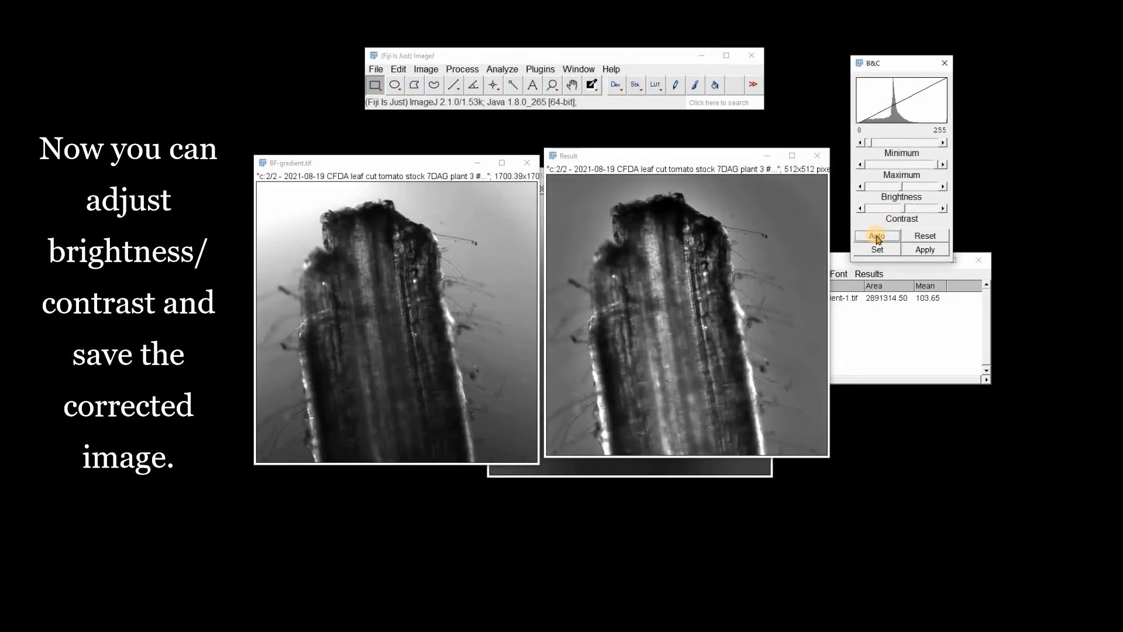
{"action": "left_click", "coordinate": [878, 239]}
{"action": "left_click_drag", "start_coordinate": [876, 146], "coordinate": [878, 146]}
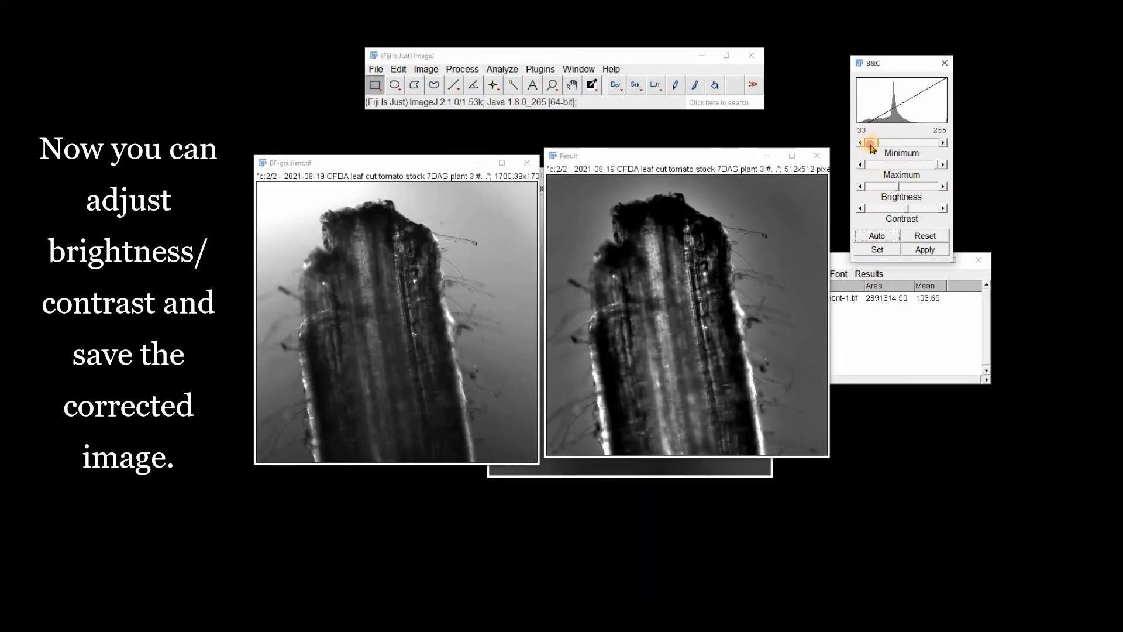
{"action": "left_click", "coordinate": [872, 144]}
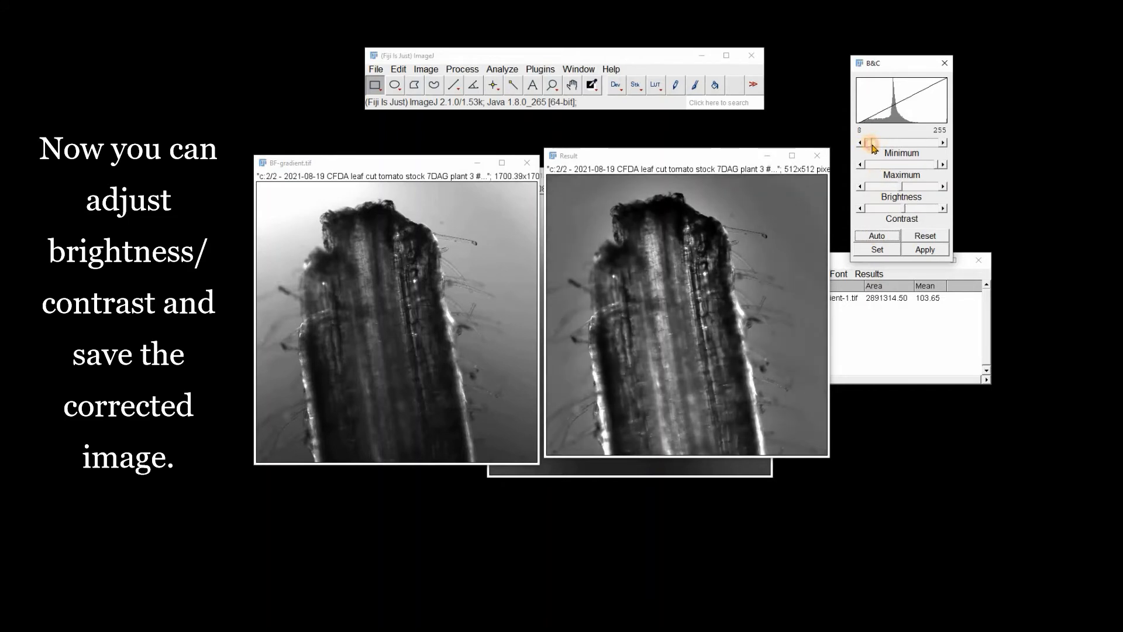
- Close all open images, discarding the unsaved changes
{"action": "left_click", "coordinate": [376, 71]}
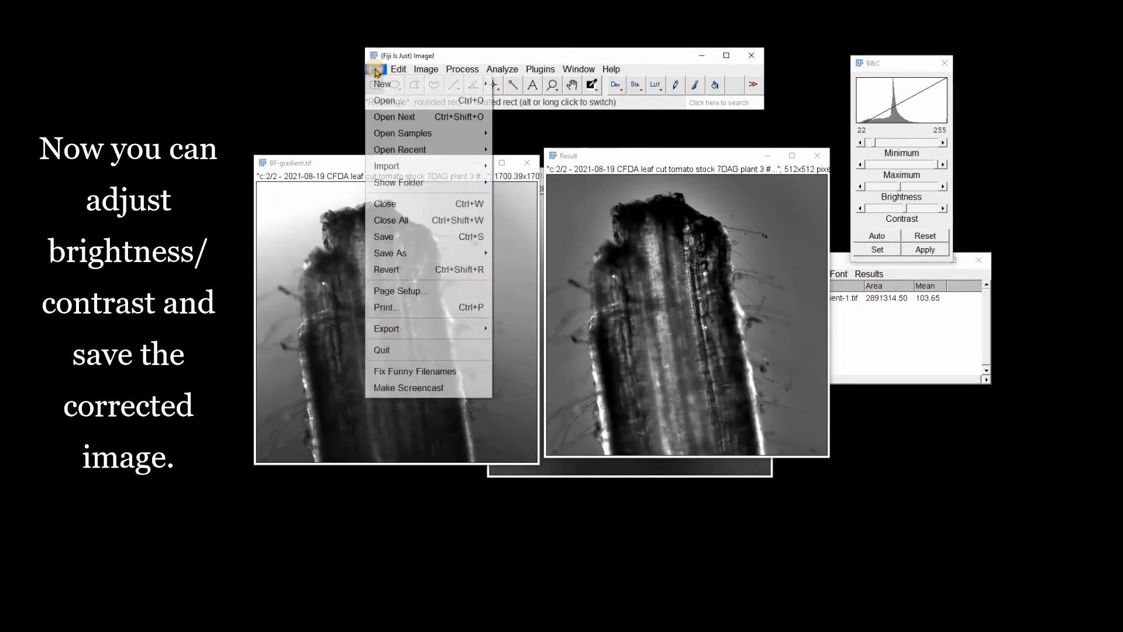
{"action": "left_click", "coordinate": [386, 225]}
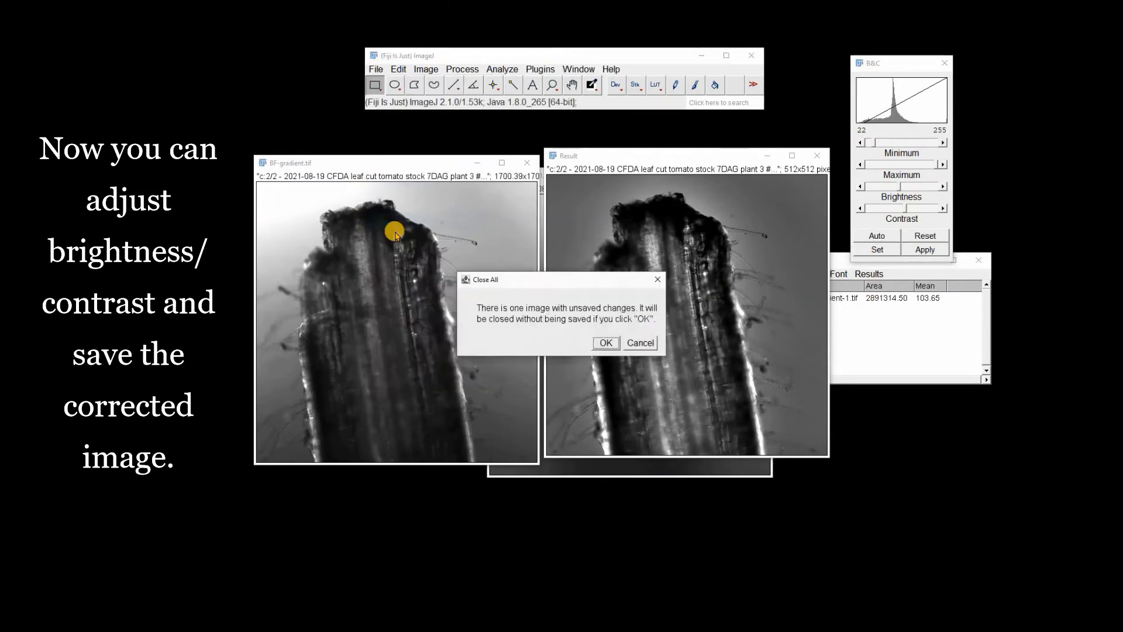
{"action": "left_click", "coordinate": [606, 344]}
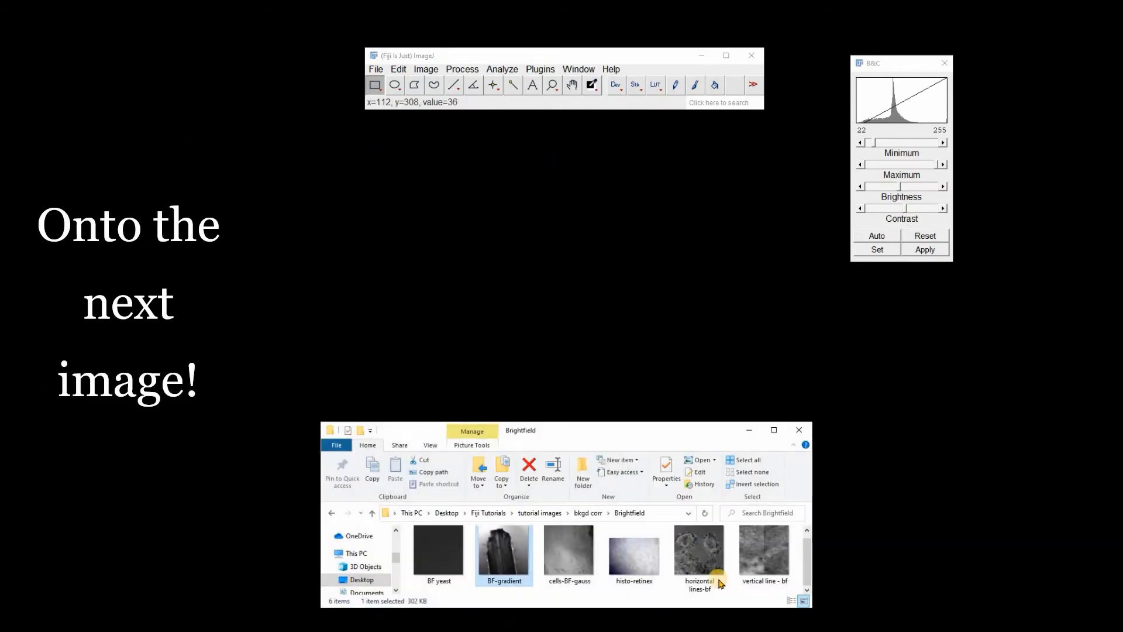
- Open the vertical line - bf image from the Brightfield folder, minimize the folder window, and move the image clear of the main toolbar
{"action": "left_click_drag", "start_coordinate": [760, 553], "coordinate": [478, 91]}
{"action": "left_click", "coordinate": [751, 431]}
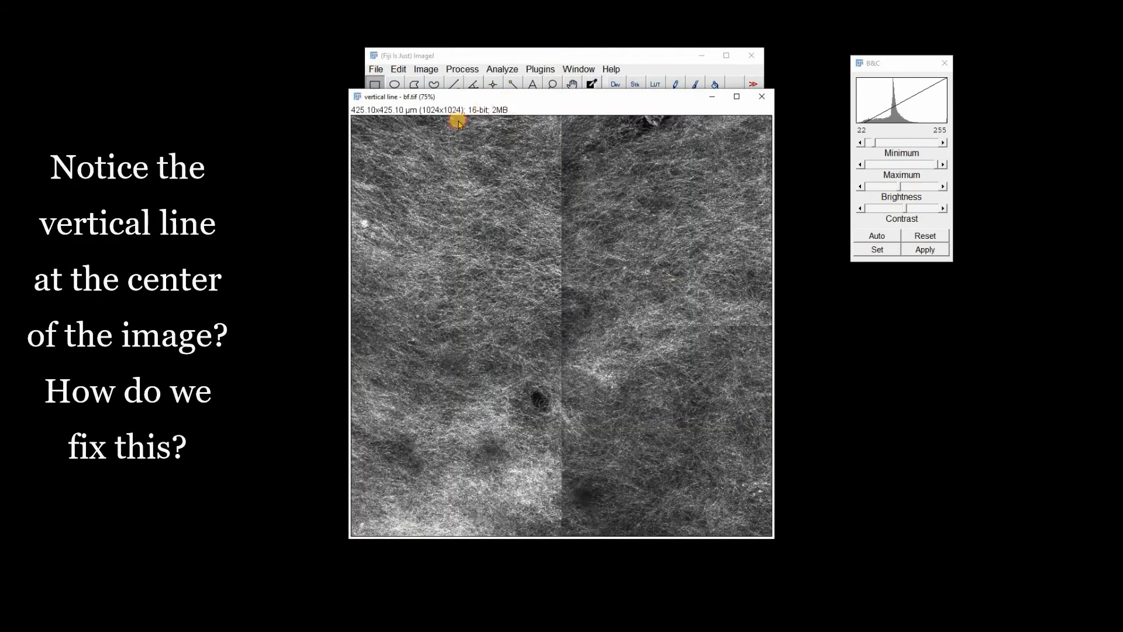
{"action": "left_click_drag", "start_coordinate": [498, 96], "coordinate": [377, 122]}
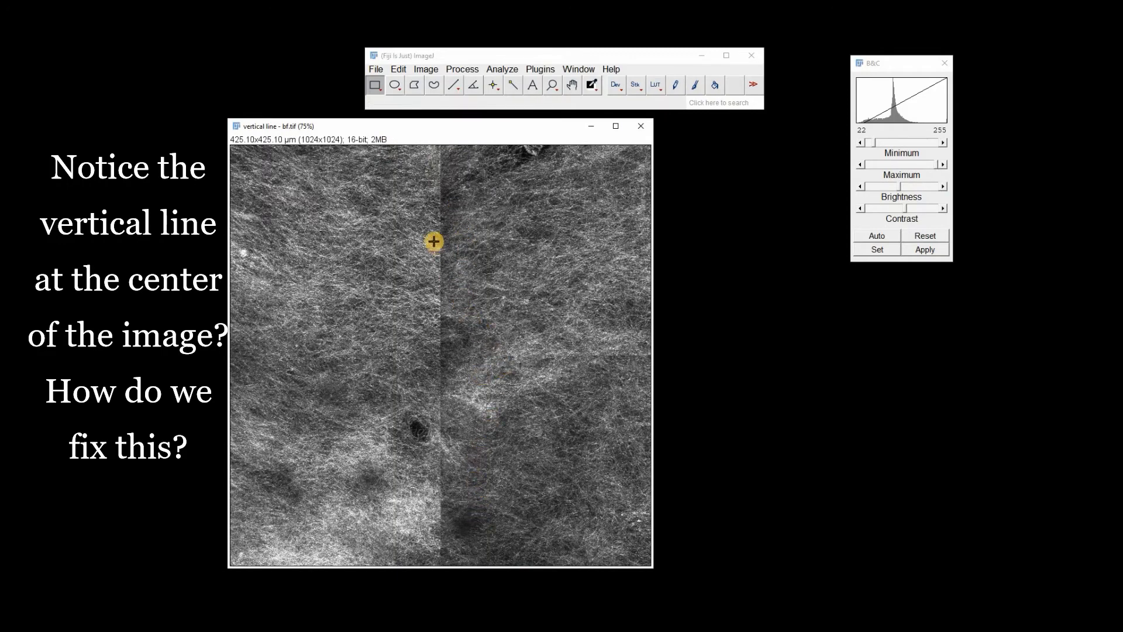
- Duplicate the vertical line image as vertical line - bf-1.tif and move the copy below the main toolbar
{"action": "right_click", "coordinate": [388, 227]}
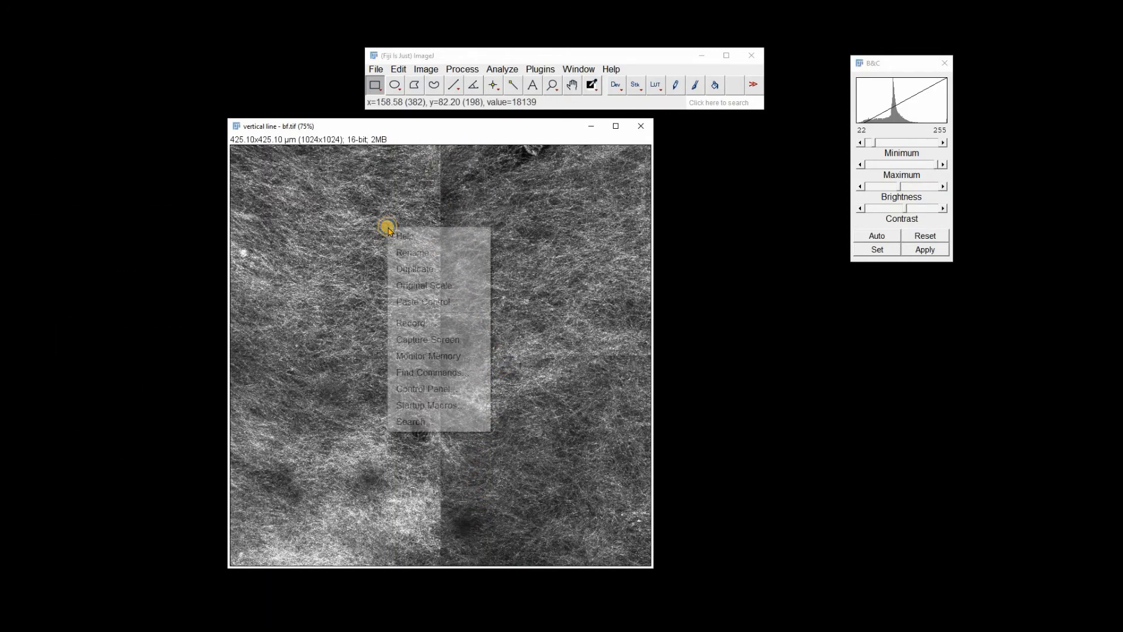
{"action": "left_click", "coordinate": [413, 270]}
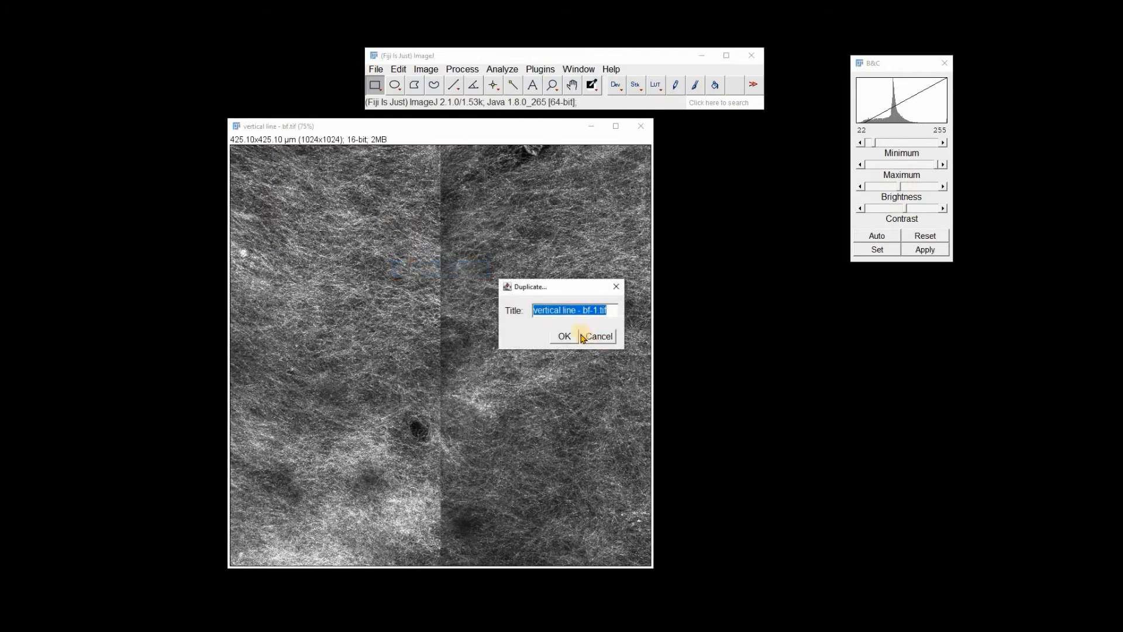
{"action": "left_click", "coordinate": [566, 337]}
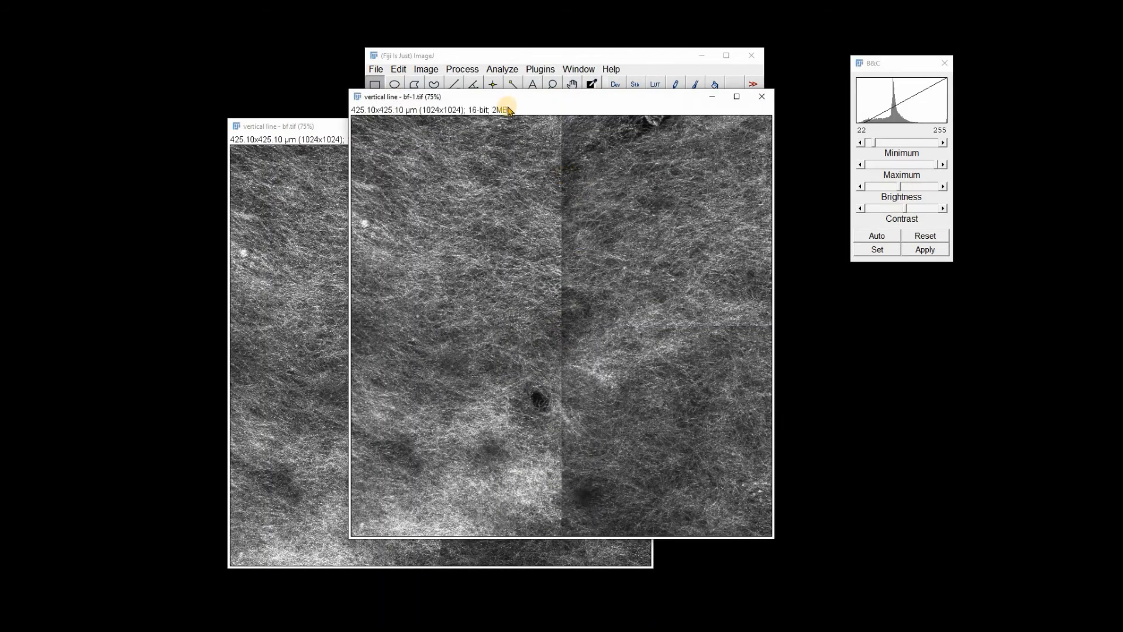
{"action": "left_click_drag", "start_coordinate": [503, 109], "coordinate": [515, 130]}
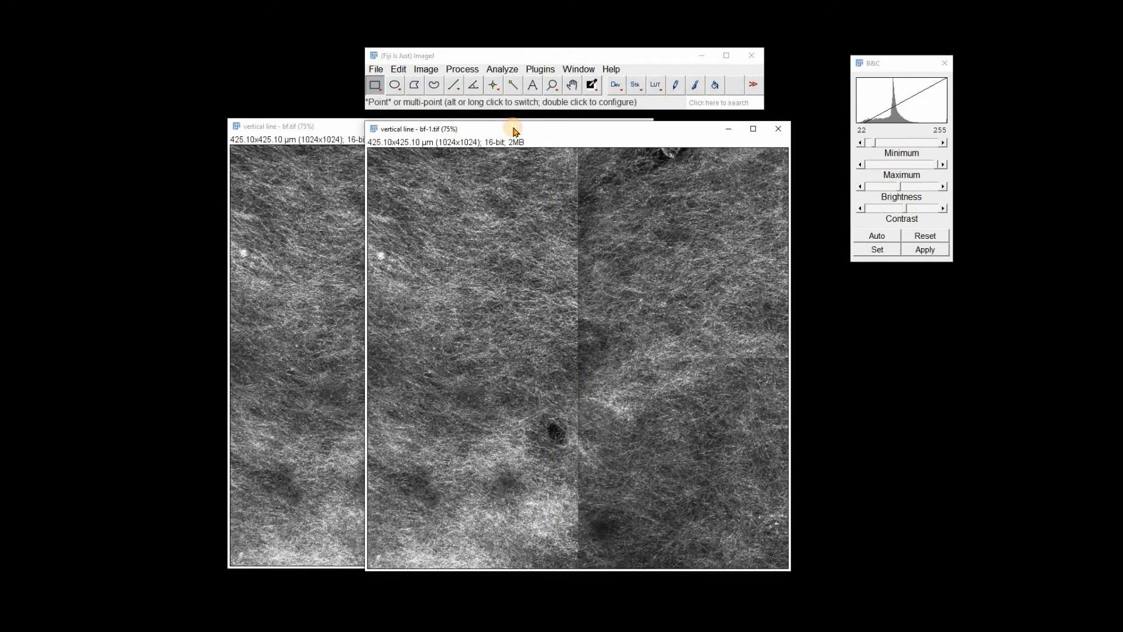
- Set up an FFT Bandpass Filter on the duplicate, filtering structures from 40 down to 1 pixel and suppressing vertical stripes
{"action": "left_click", "coordinate": [461, 70]}
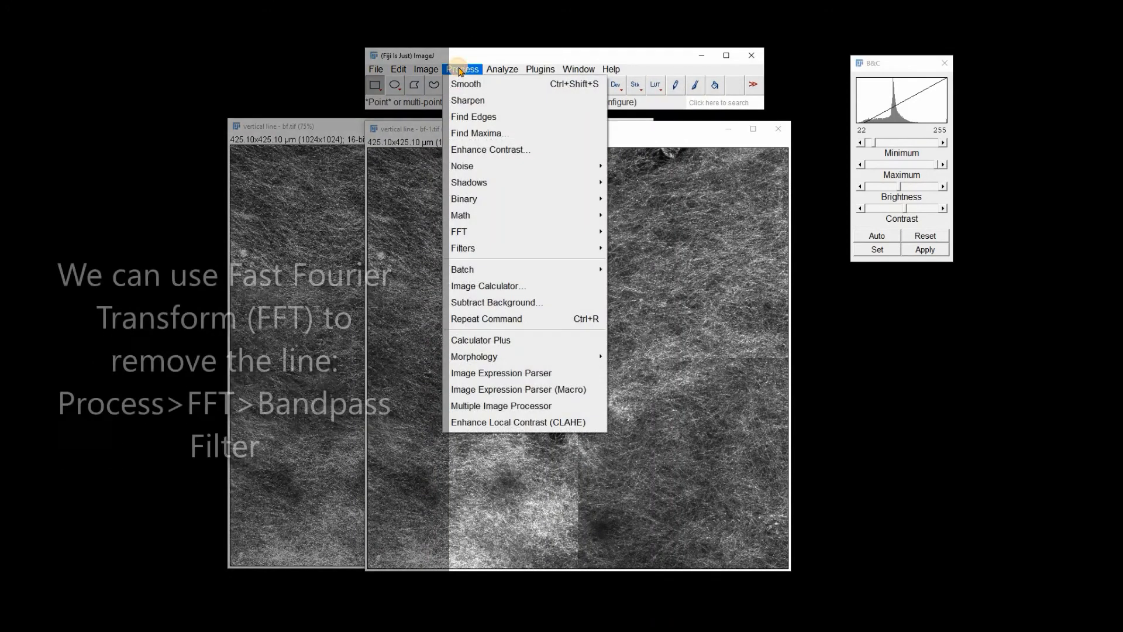
{"action": "mouse_move", "coordinate": [514, 232]}
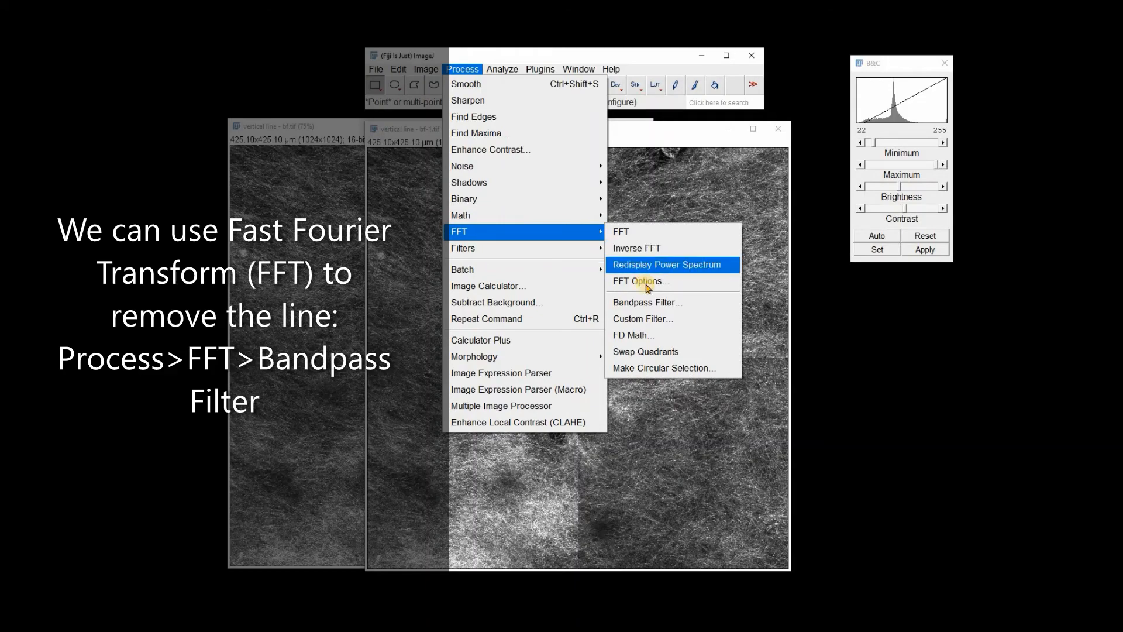
{"action": "left_click", "coordinate": [643, 303]}
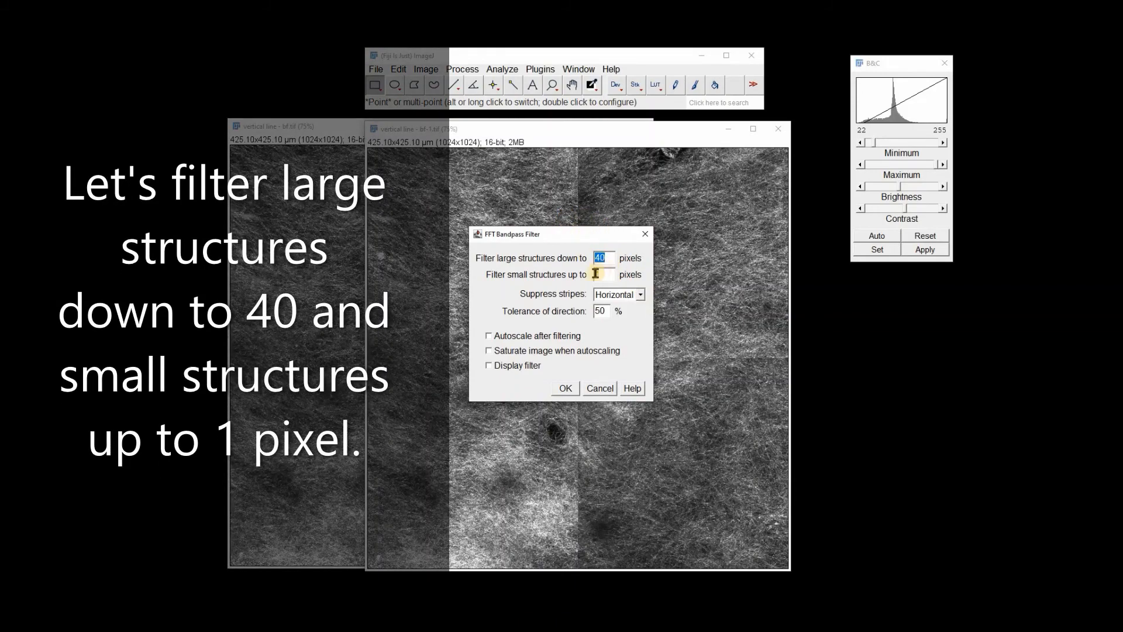
{"action": "left_click", "coordinate": [641, 295]}
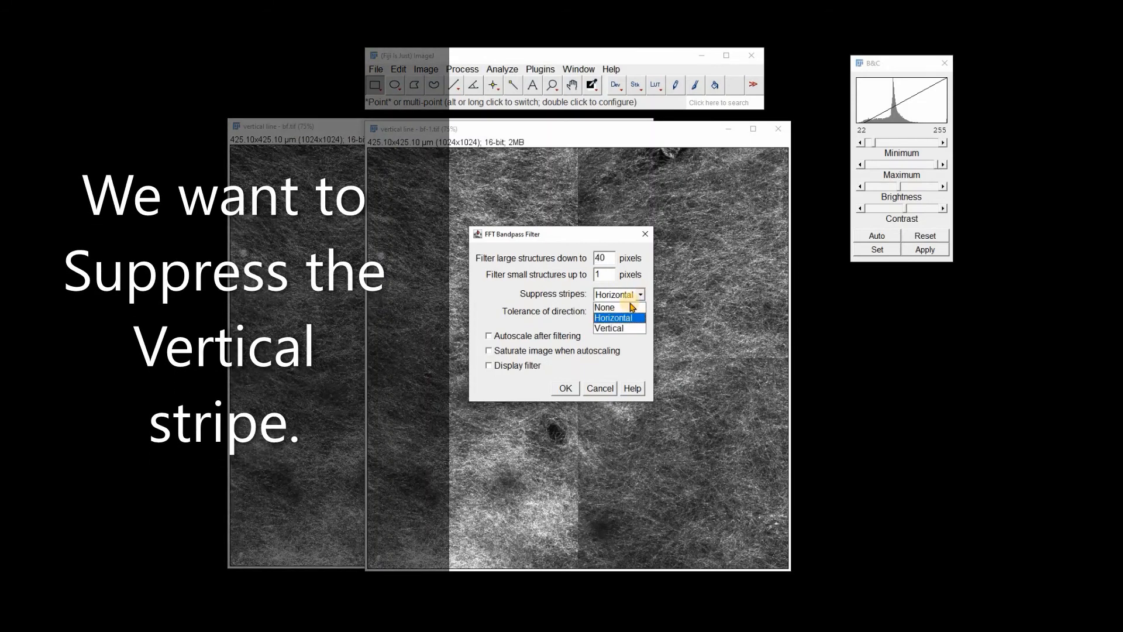
{"action": "left_click", "coordinate": [616, 329]}
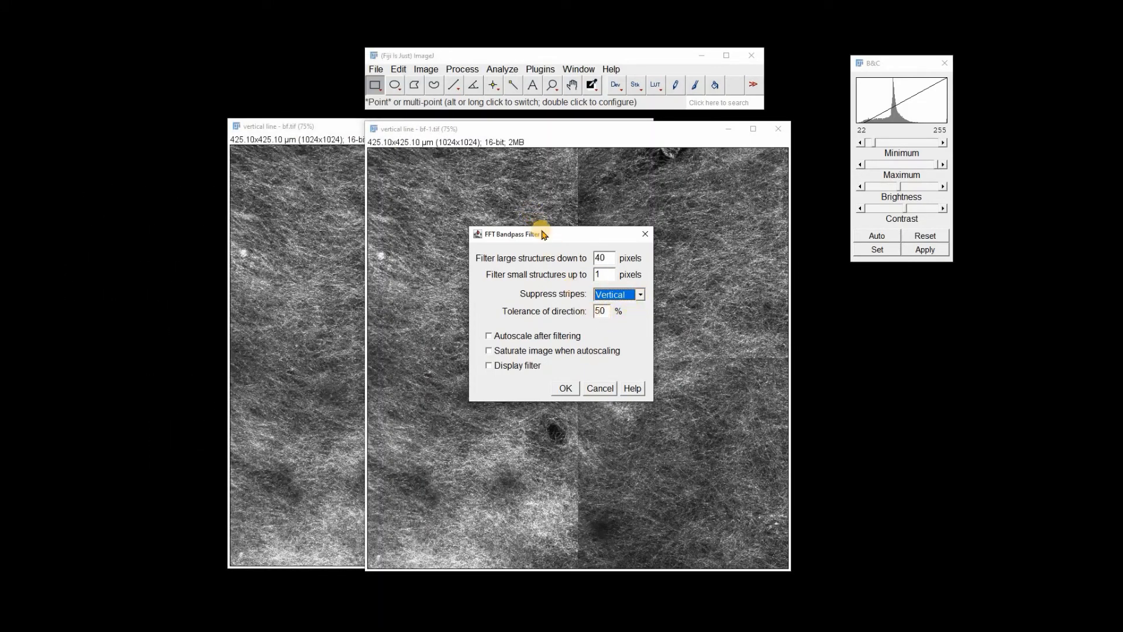
{"action": "left_click_drag", "start_coordinate": [550, 243], "coordinate": [360, 219]}
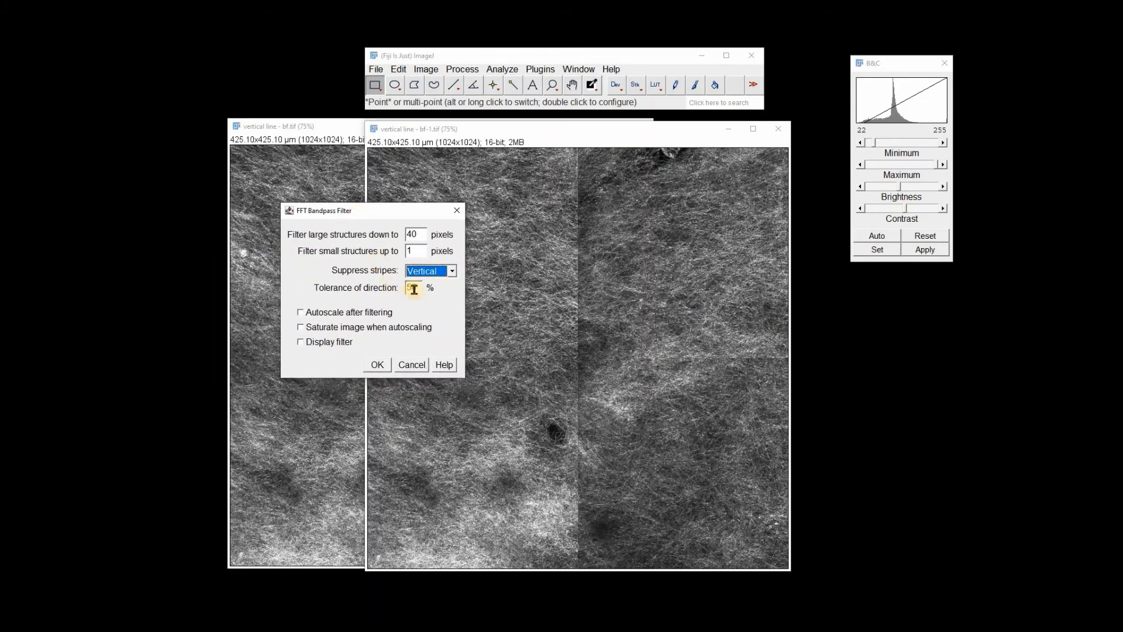
- Set the direction tolerance to 1 %, enable autoscaling, saturation and filter display, and apply the bandpass filter
{"action": "double_click", "coordinate": [414, 289]}
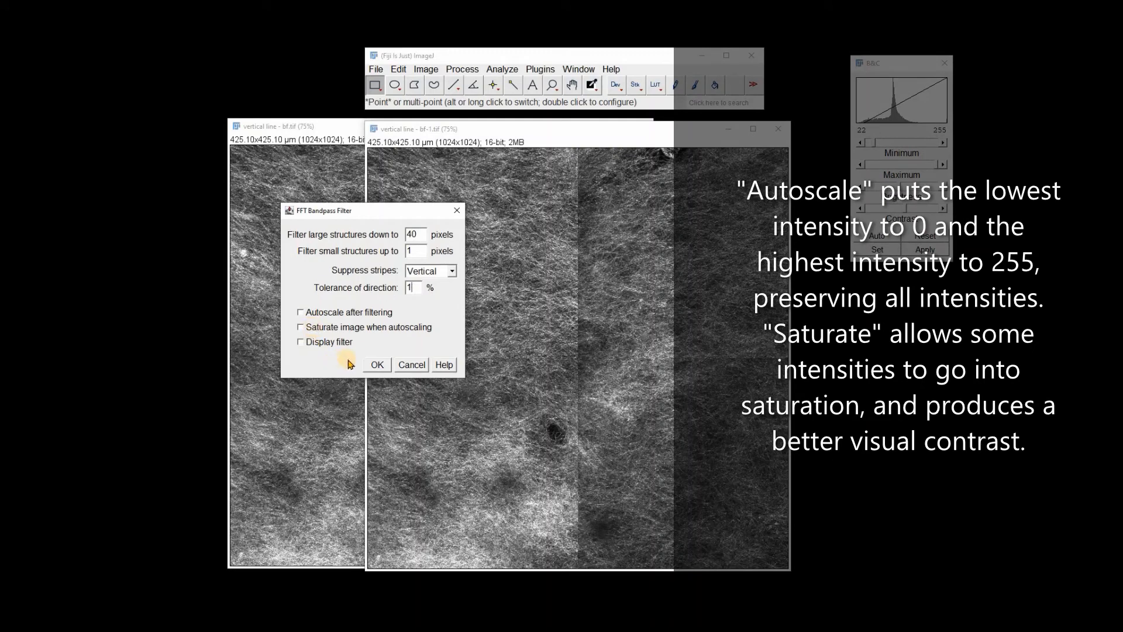
{"action": "left_click", "coordinate": [302, 328]}
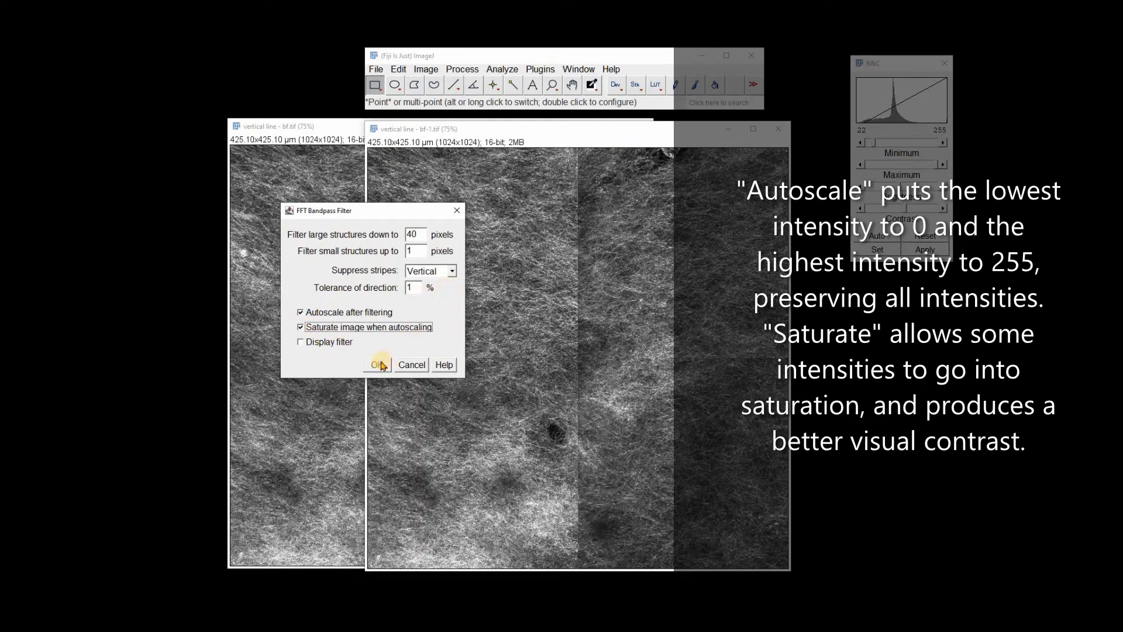
{"action": "left_click", "coordinate": [301, 343]}
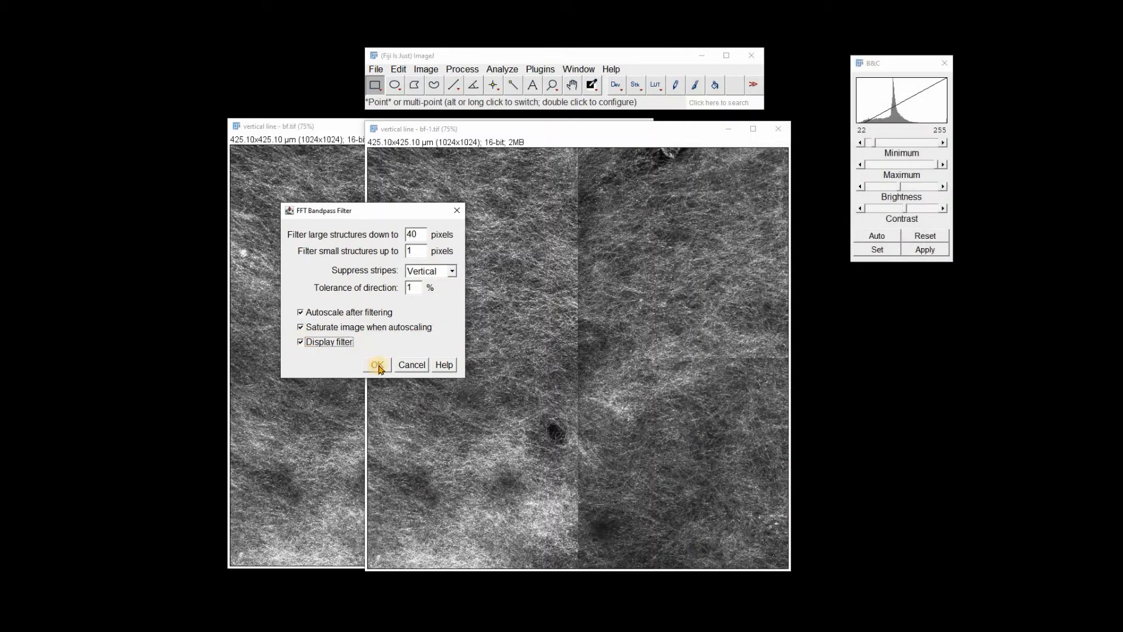
{"action": "left_click", "coordinate": [377, 365]}
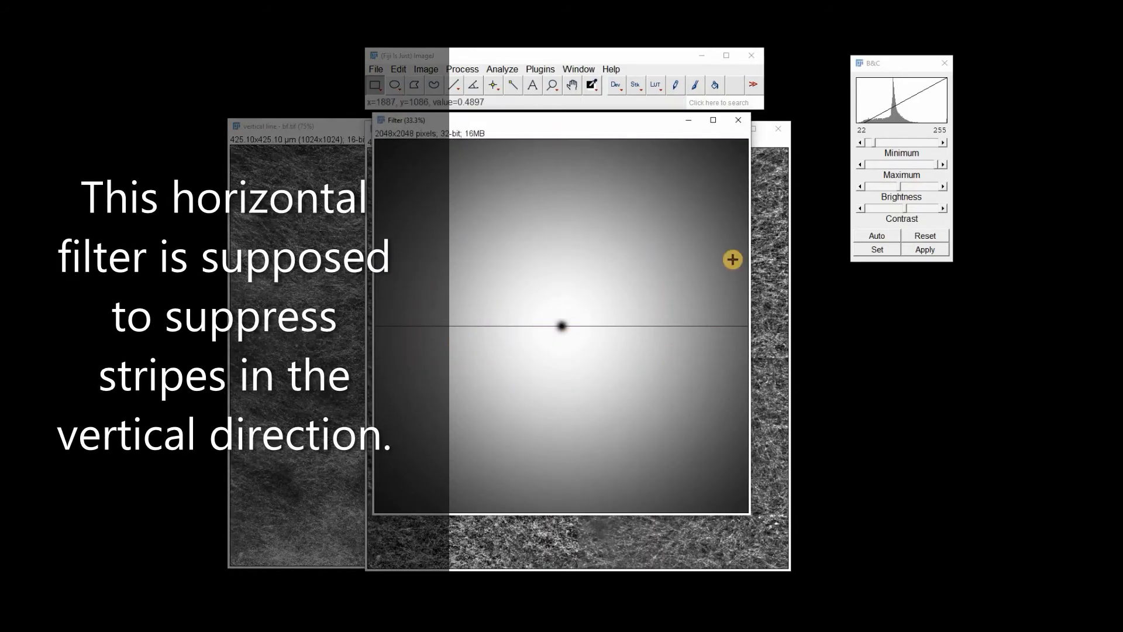
- Close the Filter image and place the original and filtered vertical line images side by side for comparison
{"action": "left_click", "coordinate": [739, 120]}
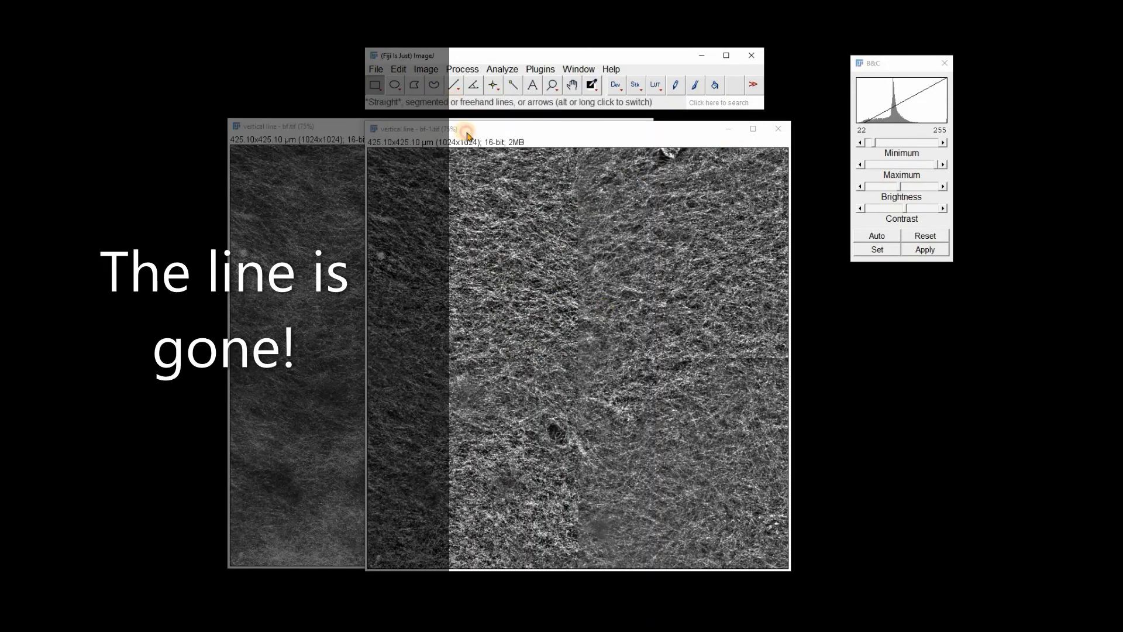
{"action": "left_click_drag", "start_coordinate": [467, 135], "coordinate": [602, 129]}
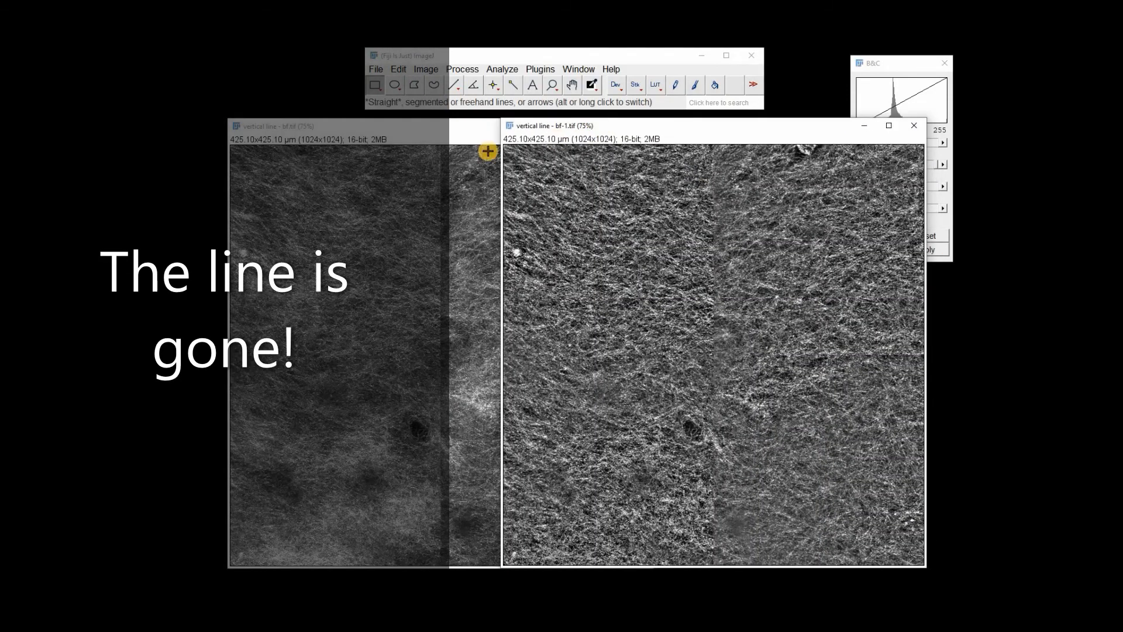
{"action": "left_click_drag", "start_coordinate": [458, 139], "coordinate": [420, 143]}
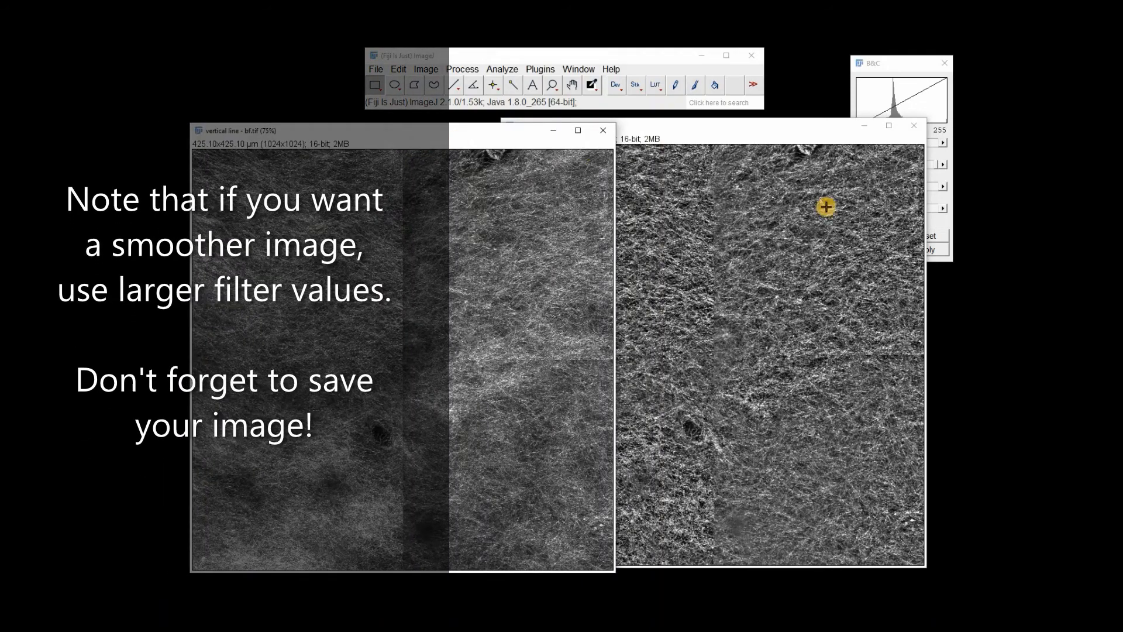
- Close the original and filtered vertical line images without saving
{"action": "left_click", "coordinate": [375, 70]}
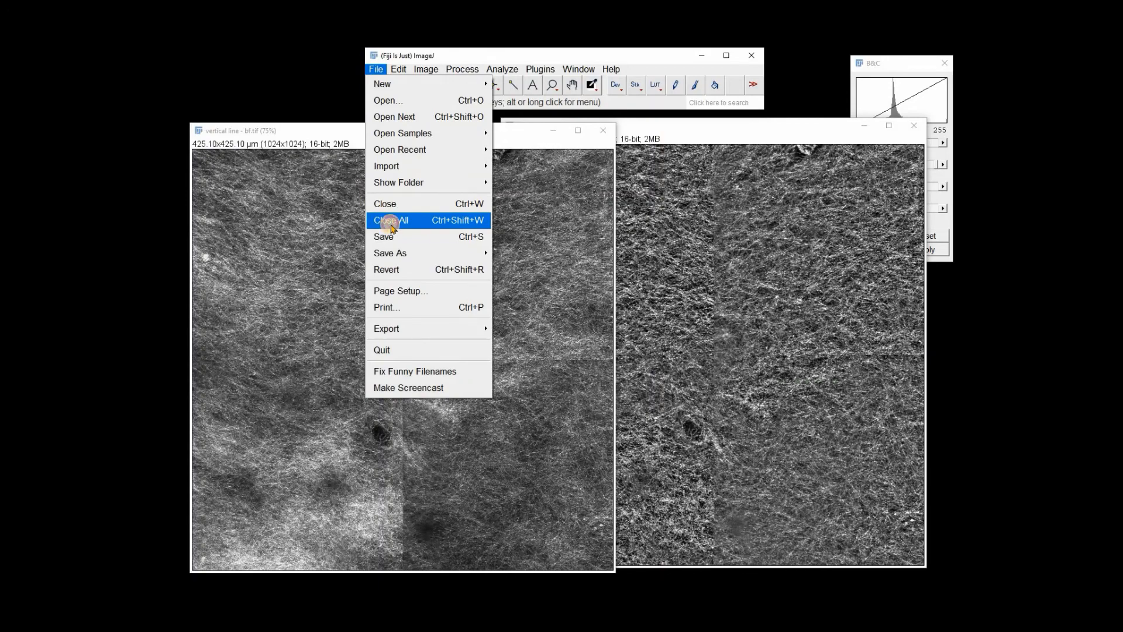
{"action": "left_click", "coordinate": [391, 221]}
{"action": "left_click", "coordinate": [598, 345]}
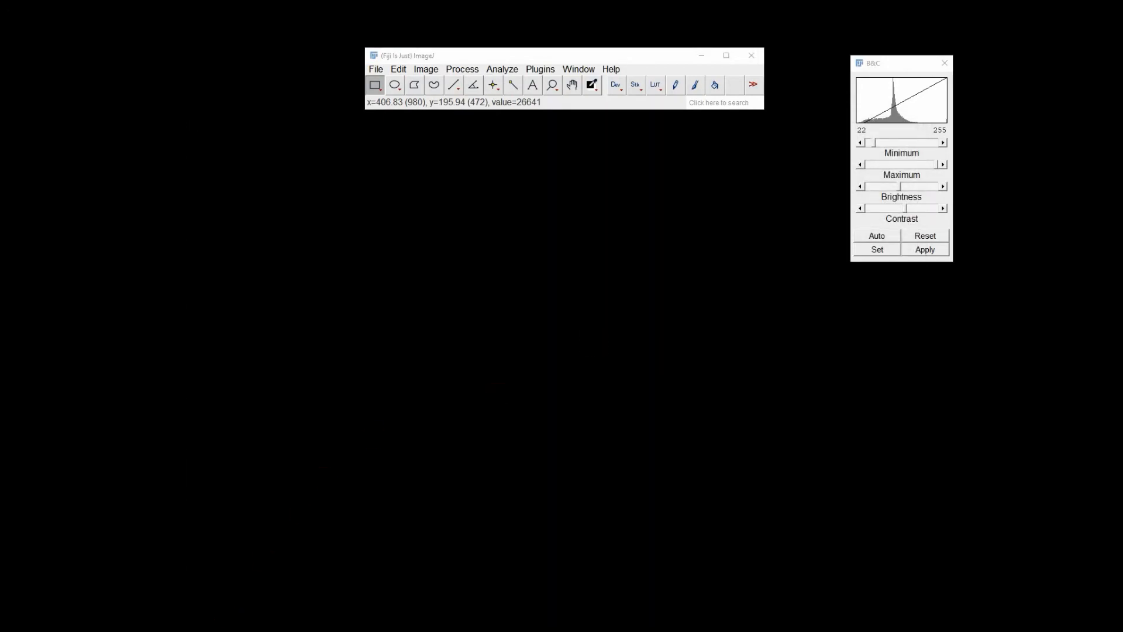
- Open horizontal lines-bf.tif from the Brightfield folder, minimize the folder window, and move the image just below the main toolbar
{"action": "key", "text": "alt+Tab"}
{"action": "left_click_drag", "start_coordinate": [702, 565], "coordinate": [406, 111]}
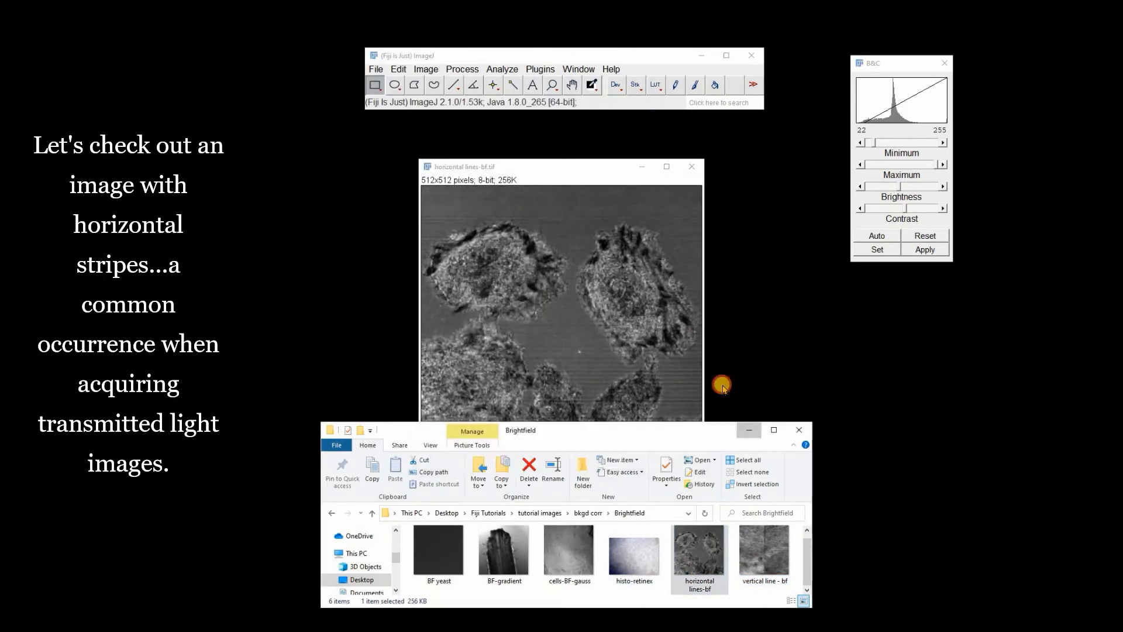
{"action": "left_click", "coordinate": [749, 430]}
{"action": "left_click_drag", "start_coordinate": [494, 166], "coordinate": [448, 132]}
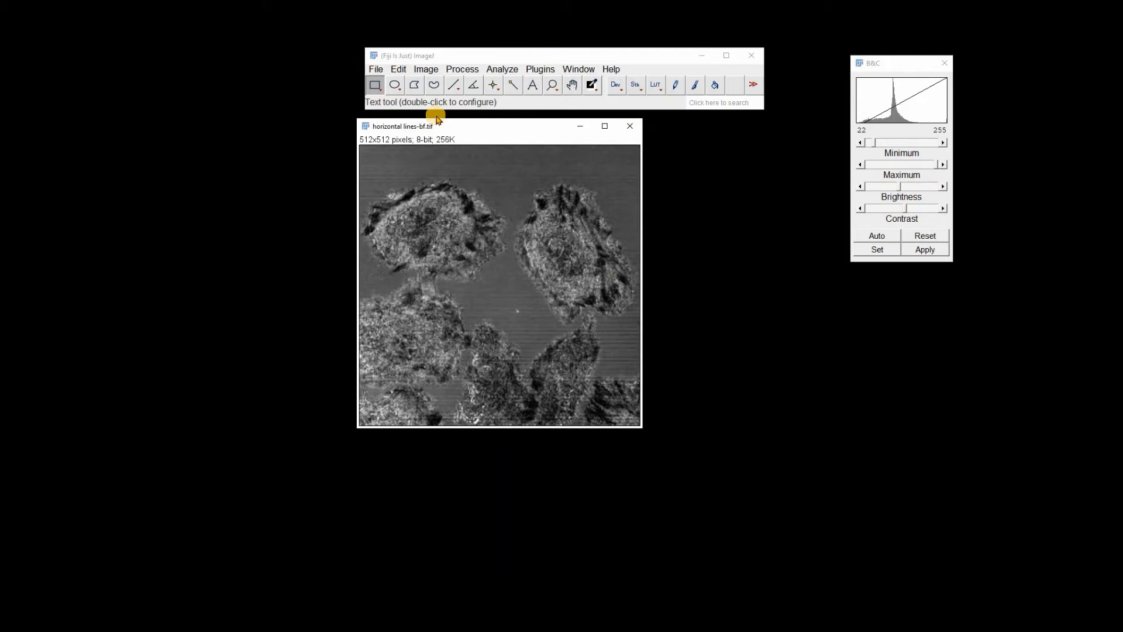
- Duplicate the horizontal lines image as horizontal lines-bf-1.tif
{"action": "right_click", "coordinate": [503, 175]}
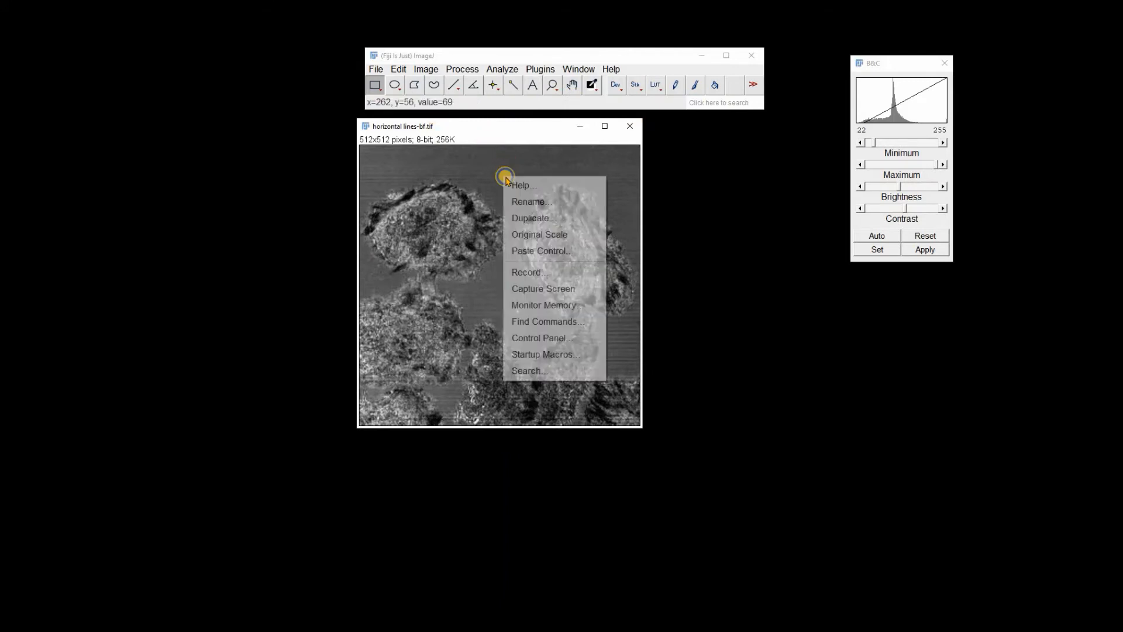
{"action": "left_click", "coordinate": [533, 220]}
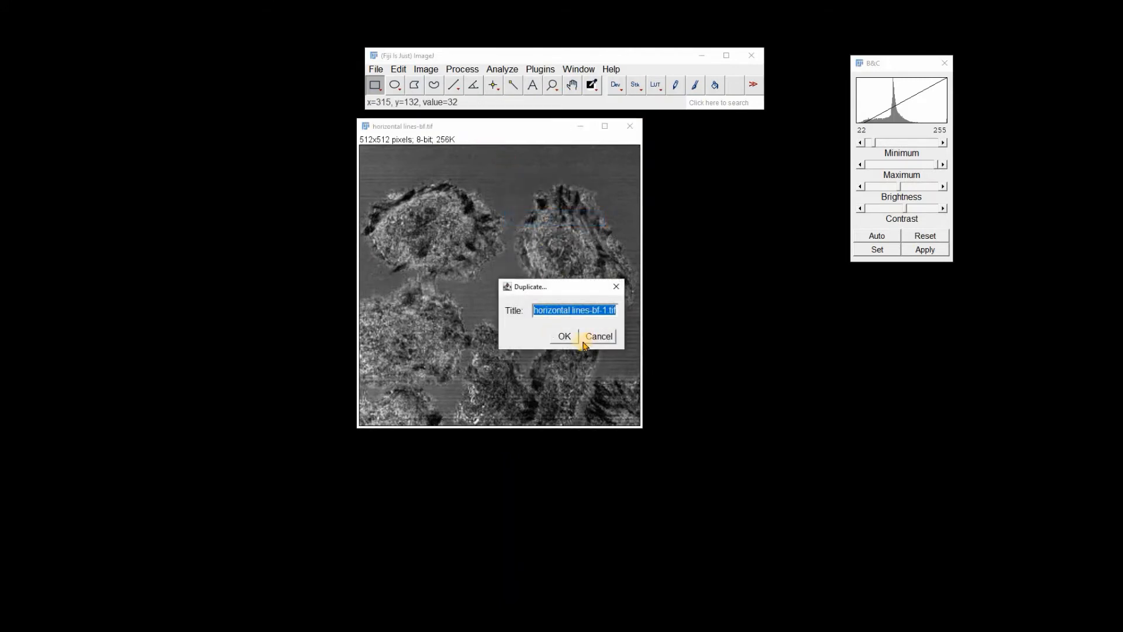
{"action": "left_click", "coordinate": [560, 338]}
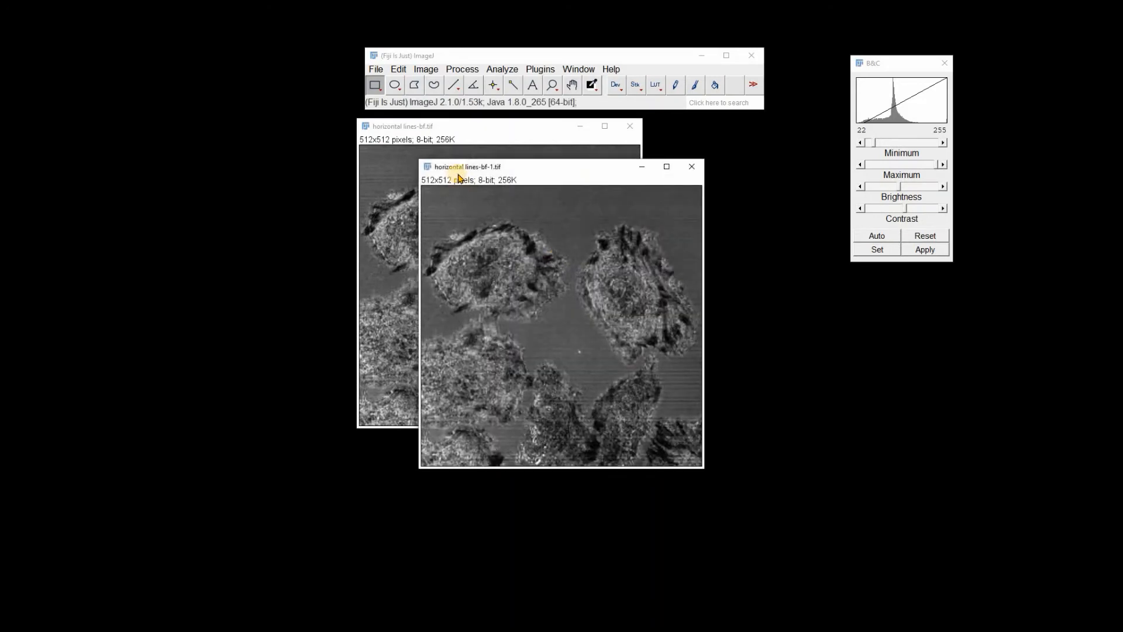
- Apply the FFT Bandpass Filter to the duplicate, suppressing horizontal stripes at 1% tolerance with autoscaling, saturation and filter display off
{"action": "left_click", "coordinate": [462, 69]}
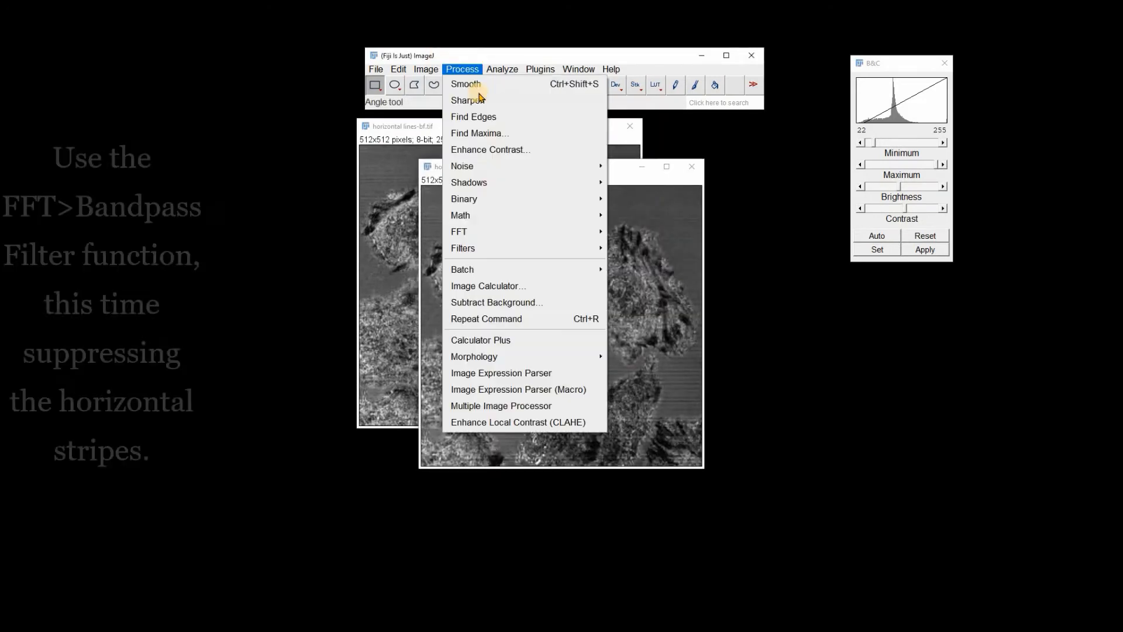
{"action": "mouse_move", "coordinate": [527, 231]}
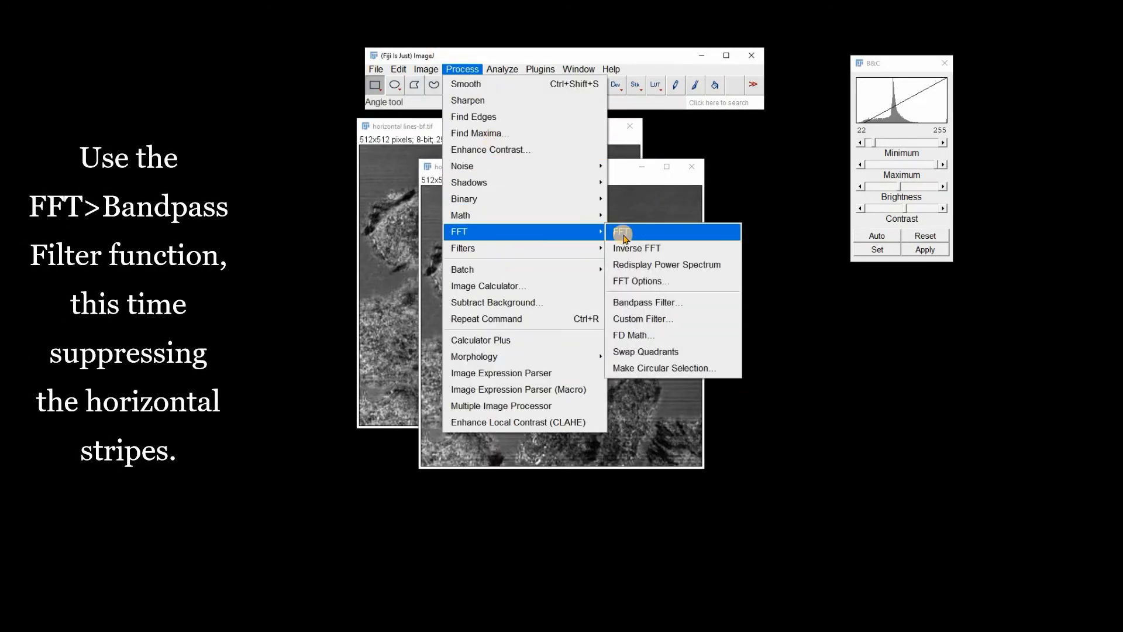
{"action": "left_click", "coordinate": [618, 301]}
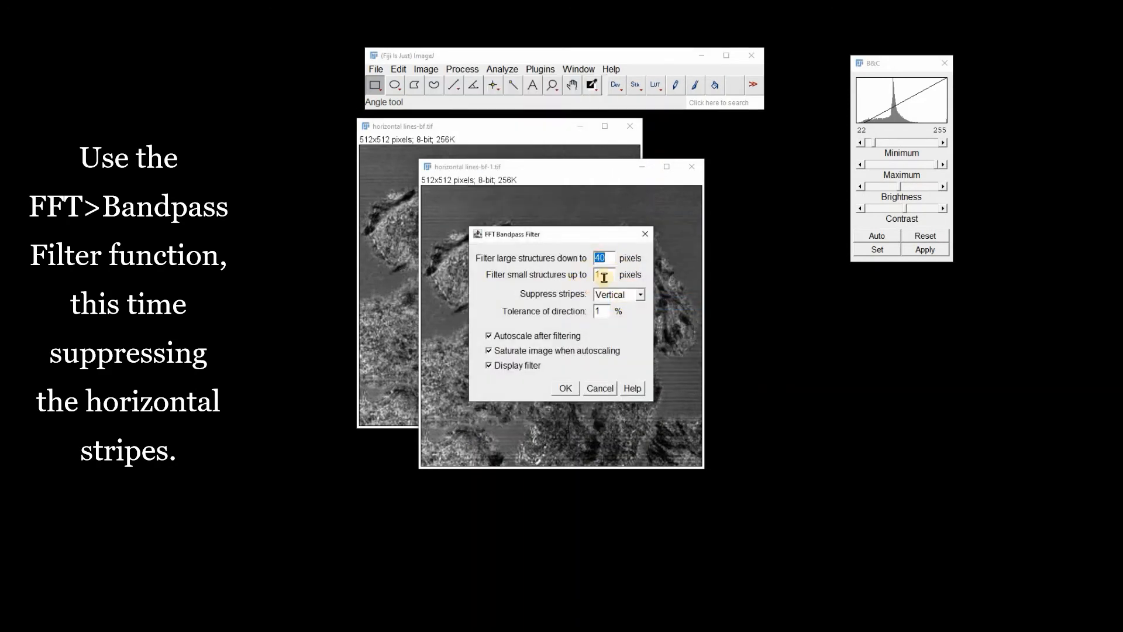
{"action": "left_click", "coordinate": [640, 295]}
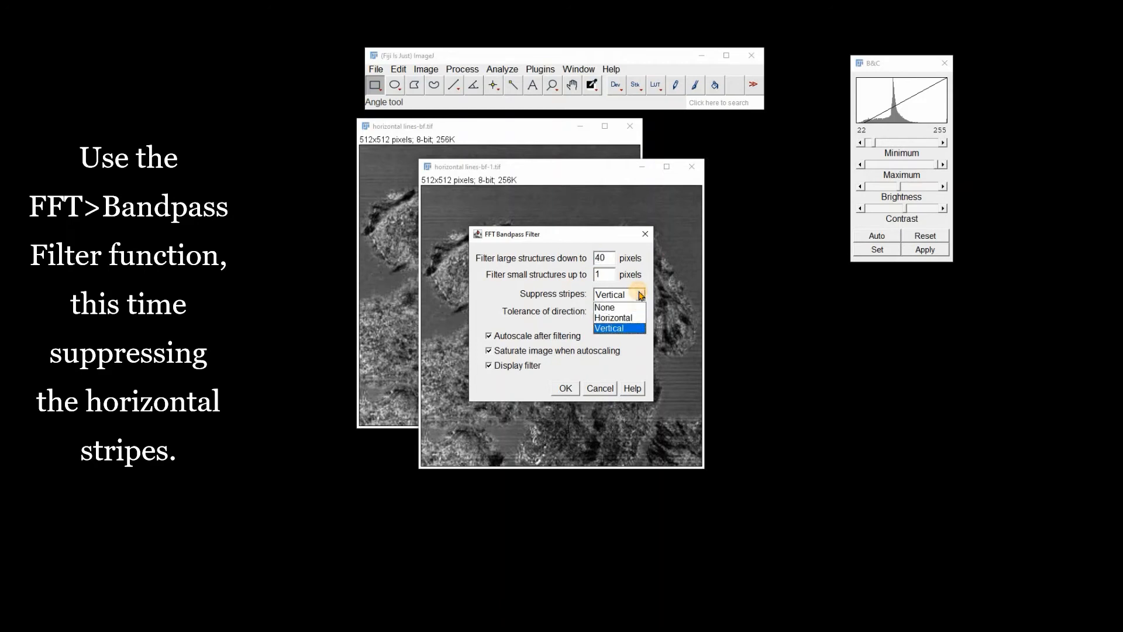
{"action": "left_click", "coordinate": [620, 317]}
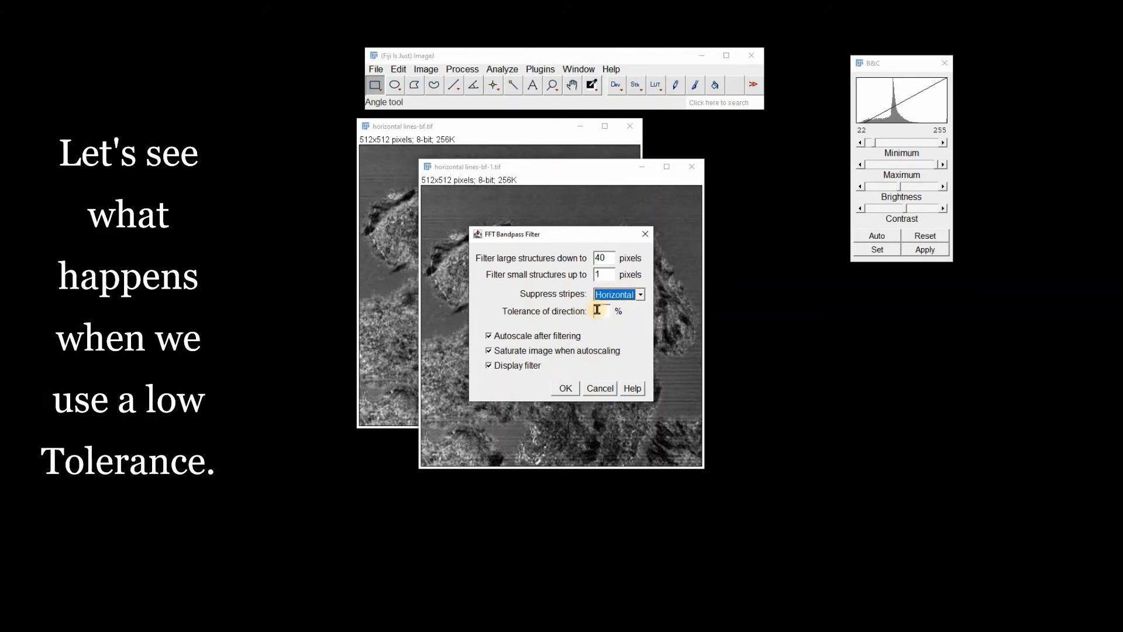
{"action": "left_click", "coordinate": [487, 365]}
{"action": "left_click", "coordinate": [489, 352]}
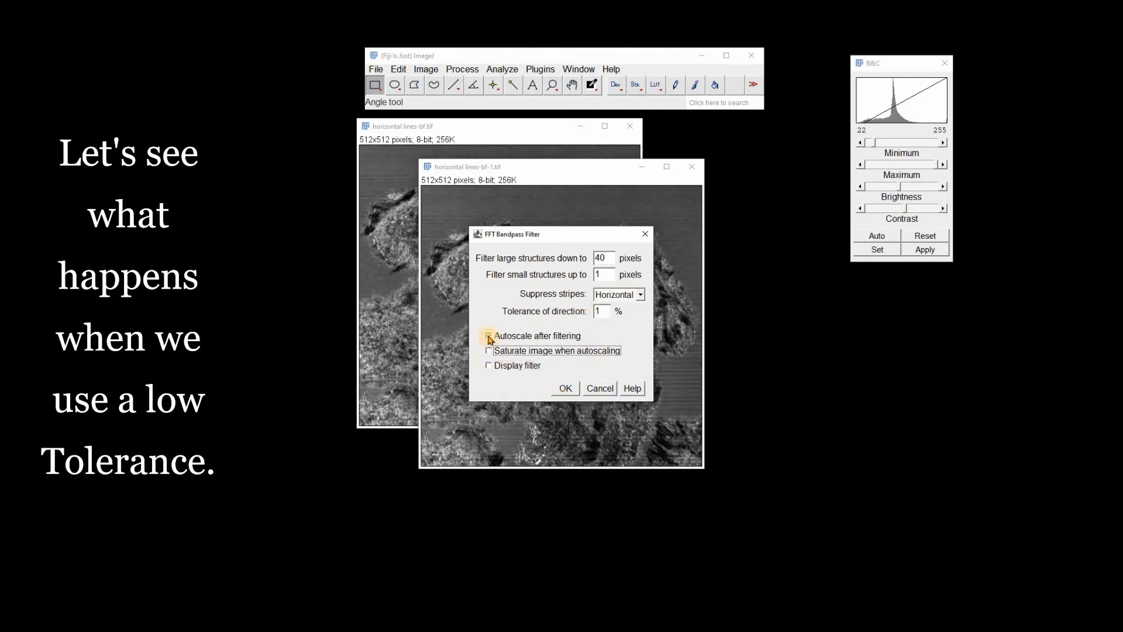
{"action": "left_click", "coordinate": [489, 336]}
{"action": "left_click", "coordinate": [566, 387]}
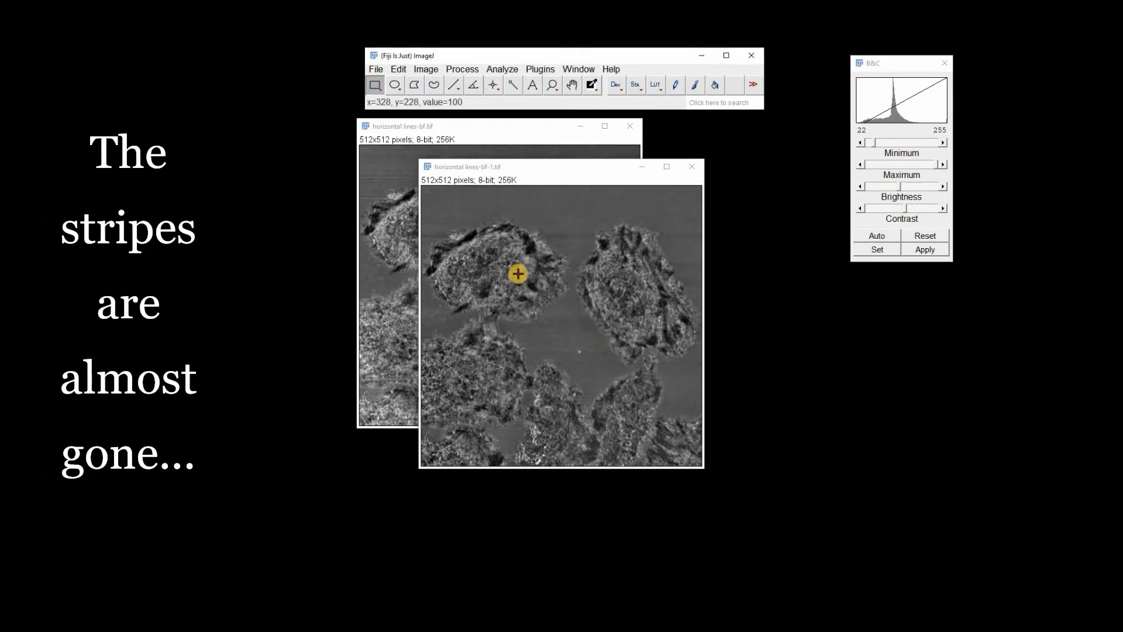
- Move the filtered copy beside the original and duplicate the original again as horizontal lines-bf-2.tif
{"action": "left_click_drag", "start_coordinate": [492, 173], "coordinate": [707, 198]}
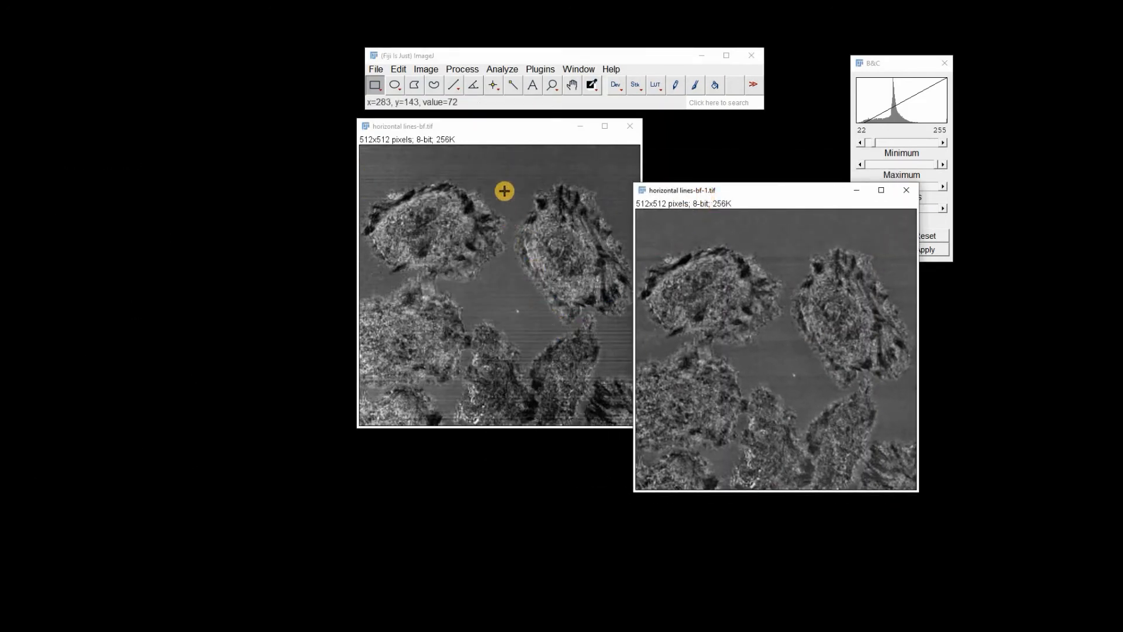
{"action": "right_click", "coordinate": [485, 226]}
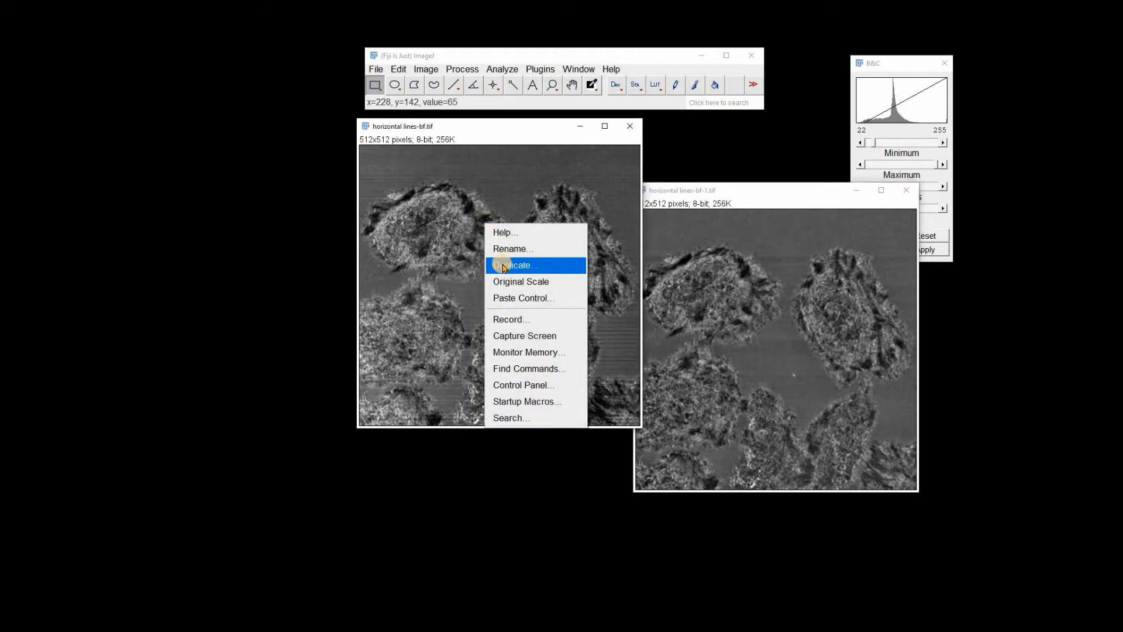
{"action": "left_click", "coordinate": [502, 264]}
{"action": "left_click", "coordinate": [565, 337]}
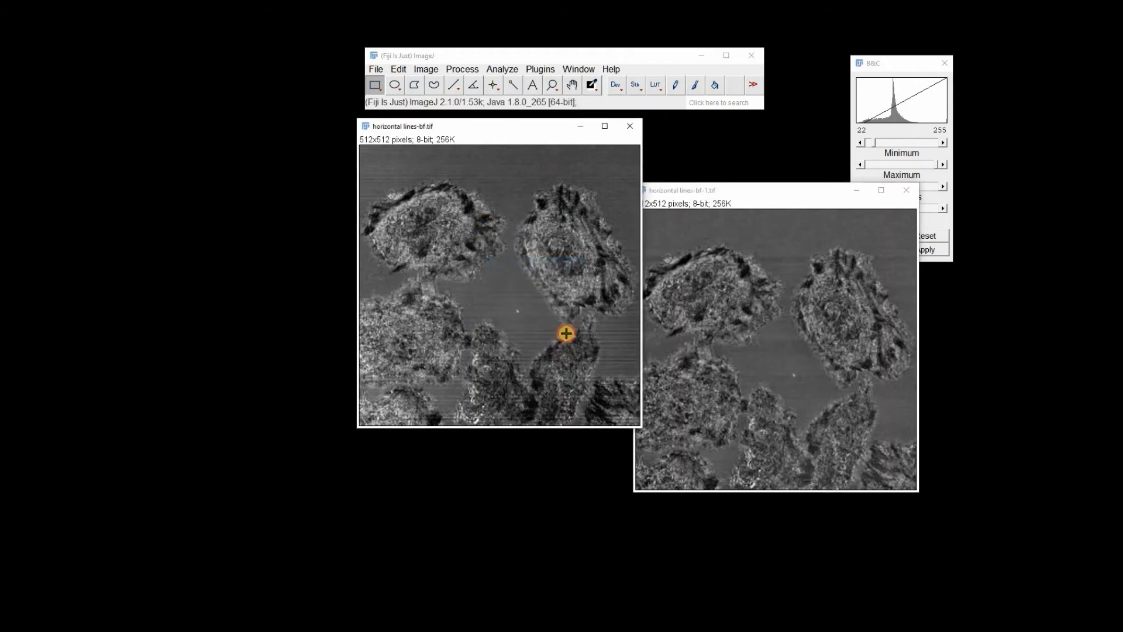
- Bandpass-filter horizontal lines-bf-2.tif, suppressing horizontal stripes at 50% tolerance, and move it over the first filtered copy for comparison
{"action": "left_click", "coordinate": [462, 69]}
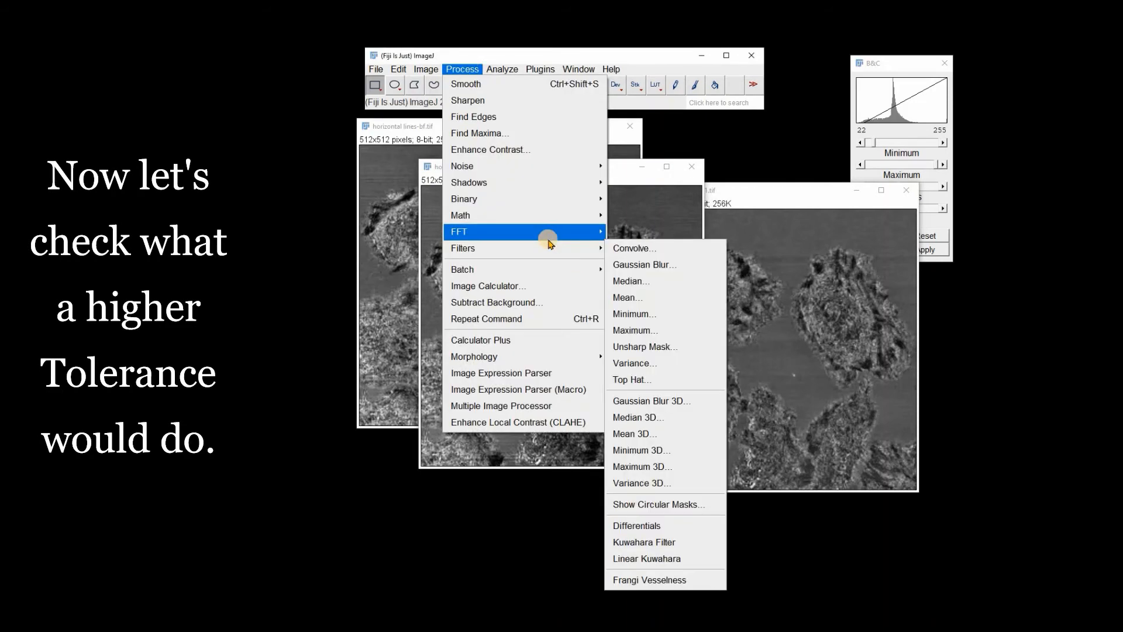
{"action": "mouse_move", "coordinate": [544, 231]}
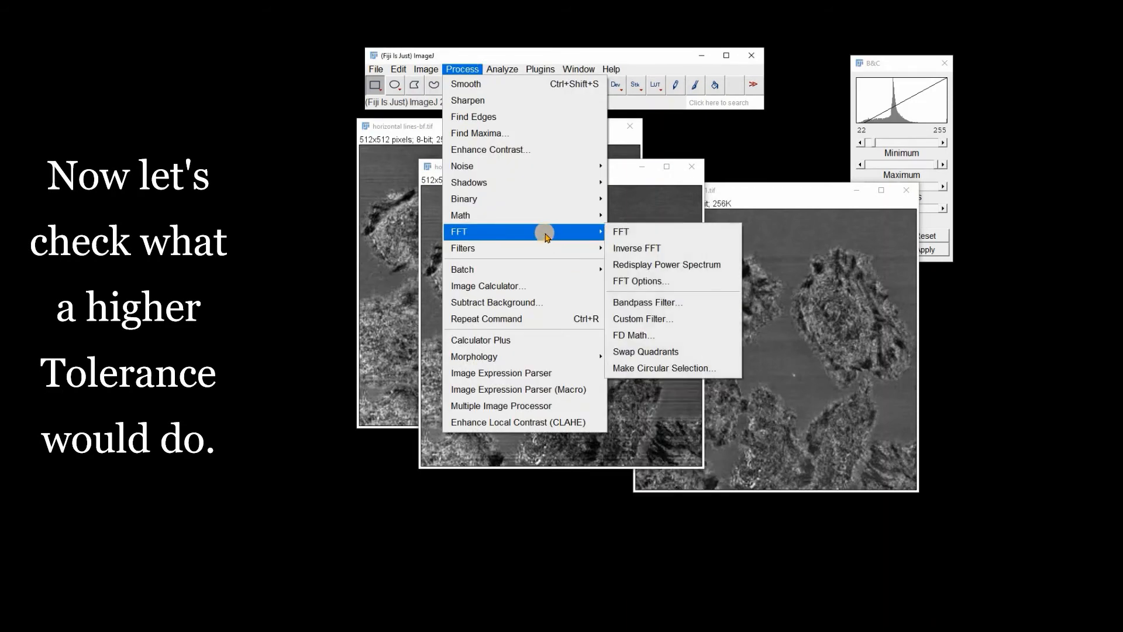
{"action": "left_click", "coordinate": [643, 303]}
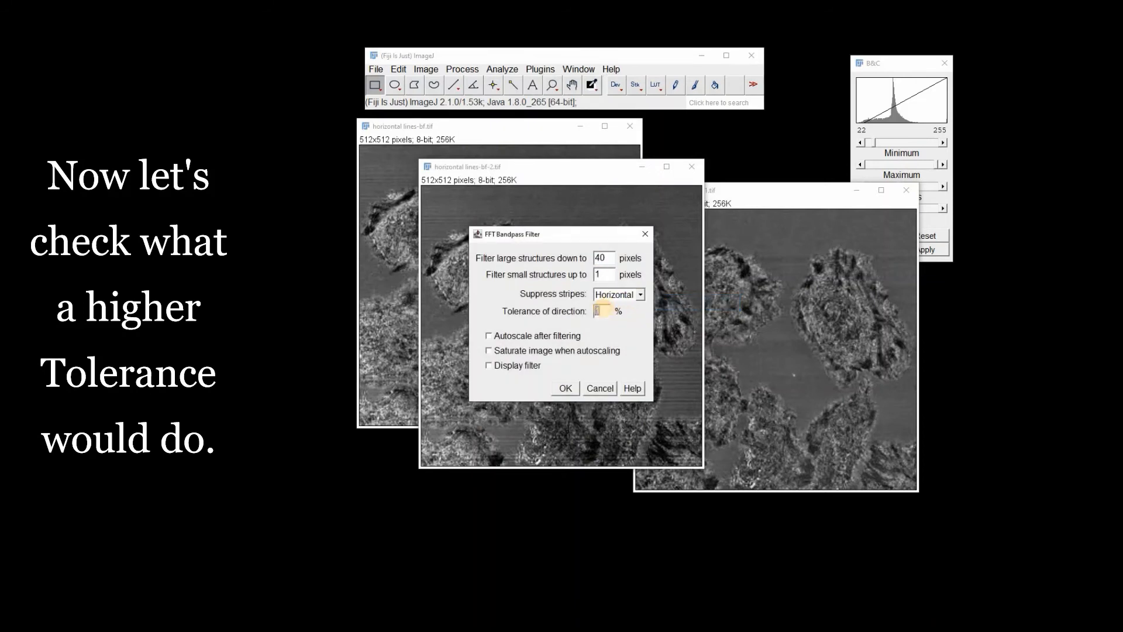
{"action": "type", "text": "0"}
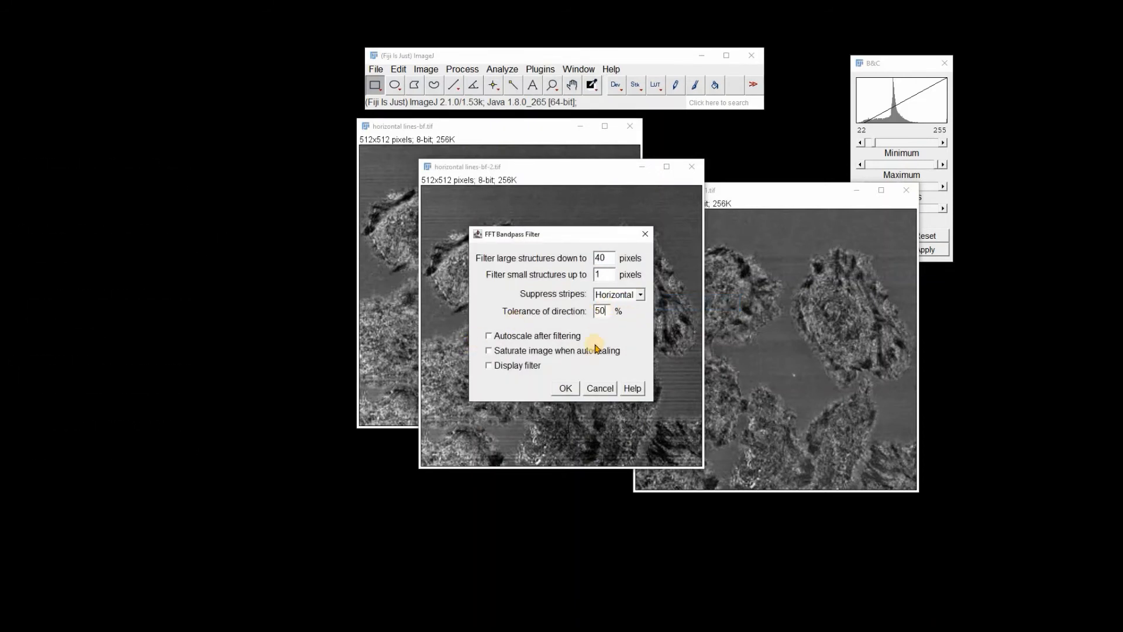
{"action": "left_click", "coordinate": [566, 389]}
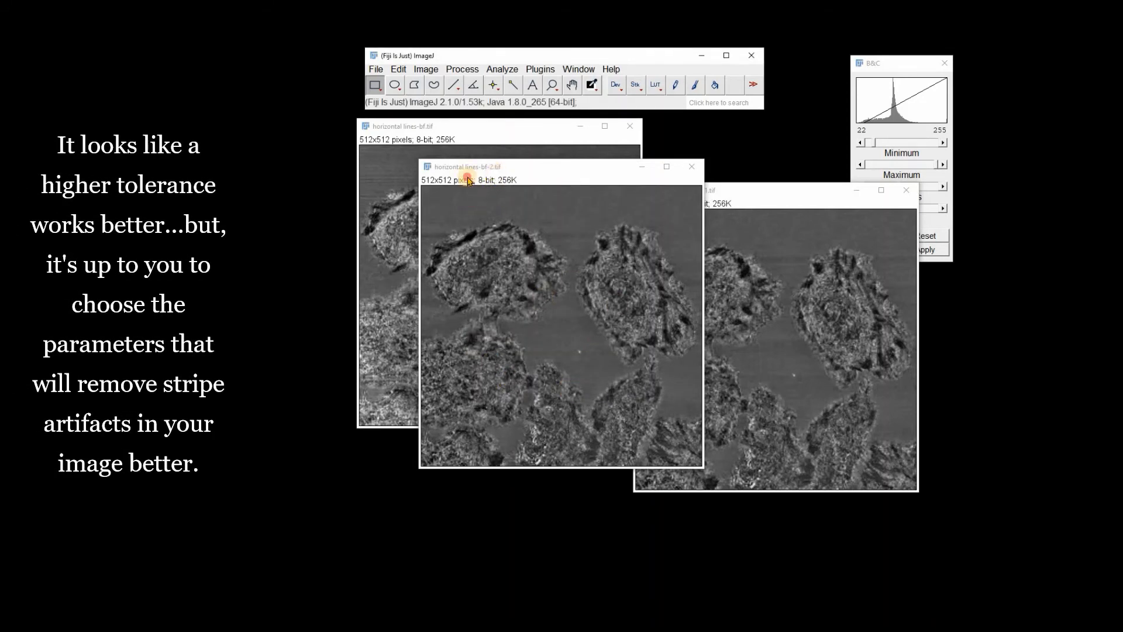
{"action": "left_click_drag", "start_coordinate": [468, 176], "coordinate": [659, 230]}
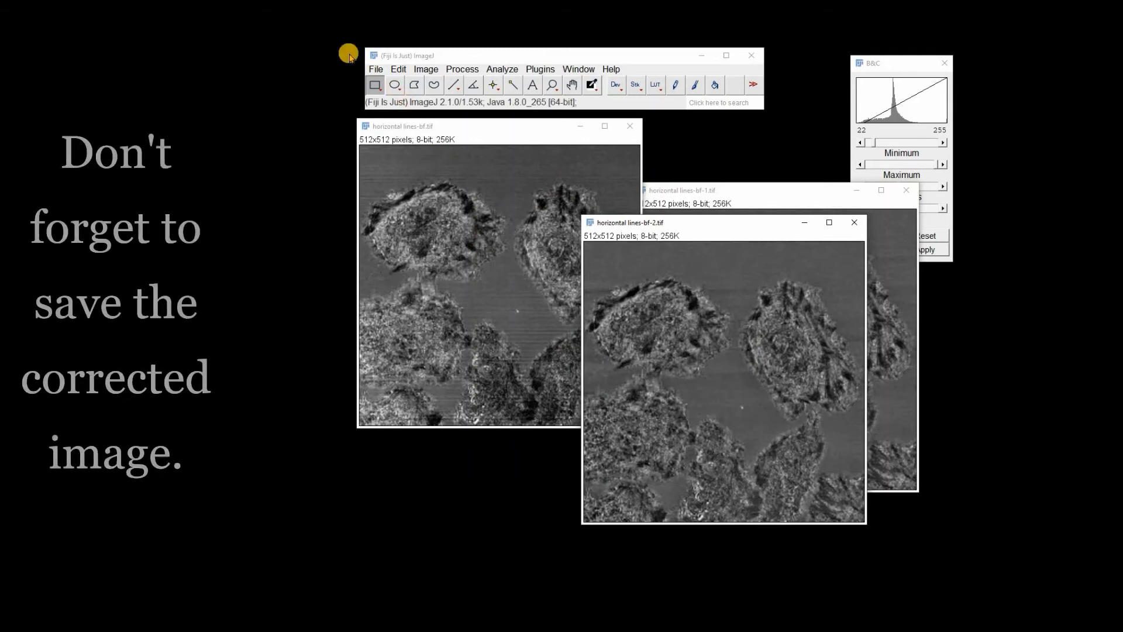
- Close the original and both filtered horizontal line images without saving
{"action": "left_click", "coordinate": [375, 69]}
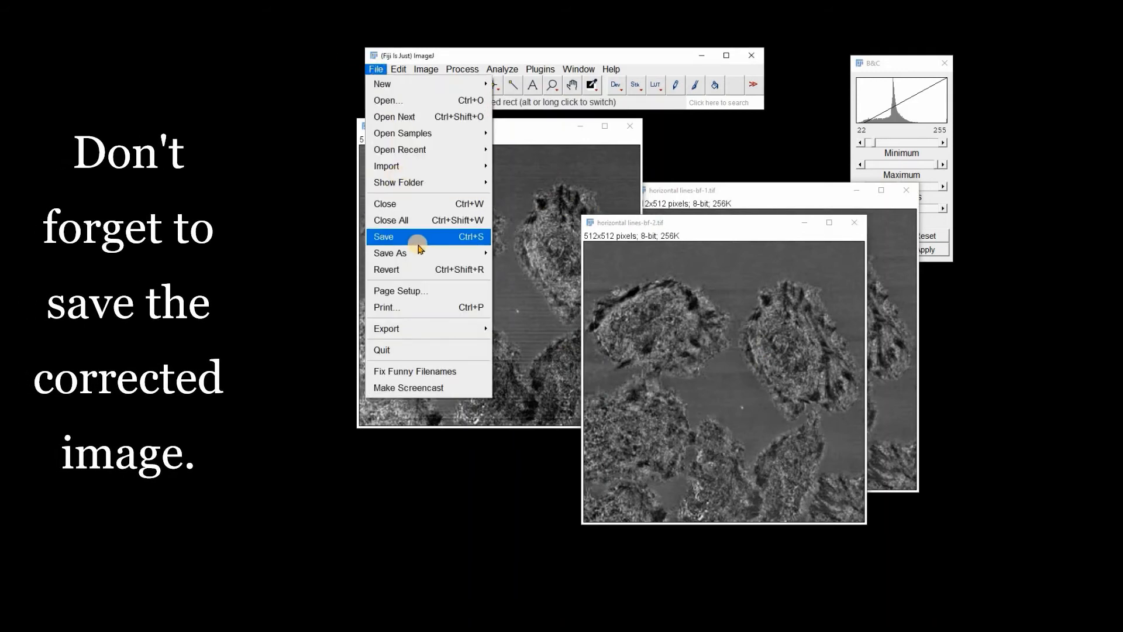
{"action": "mouse_move", "coordinate": [419, 259]}
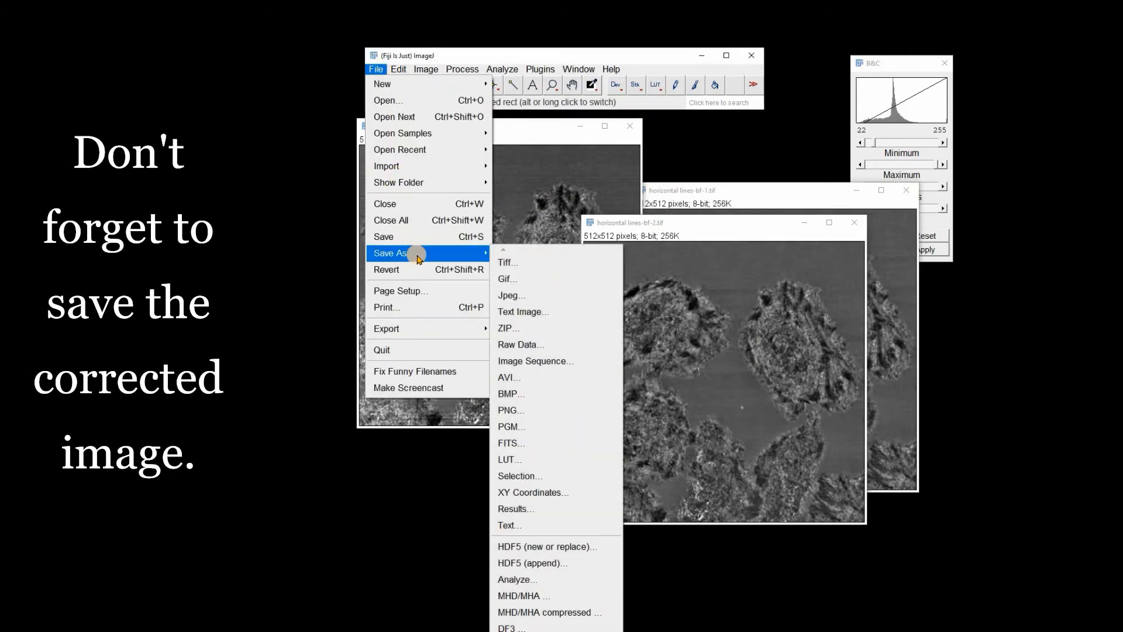
{"action": "left_click", "coordinate": [392, 221]}
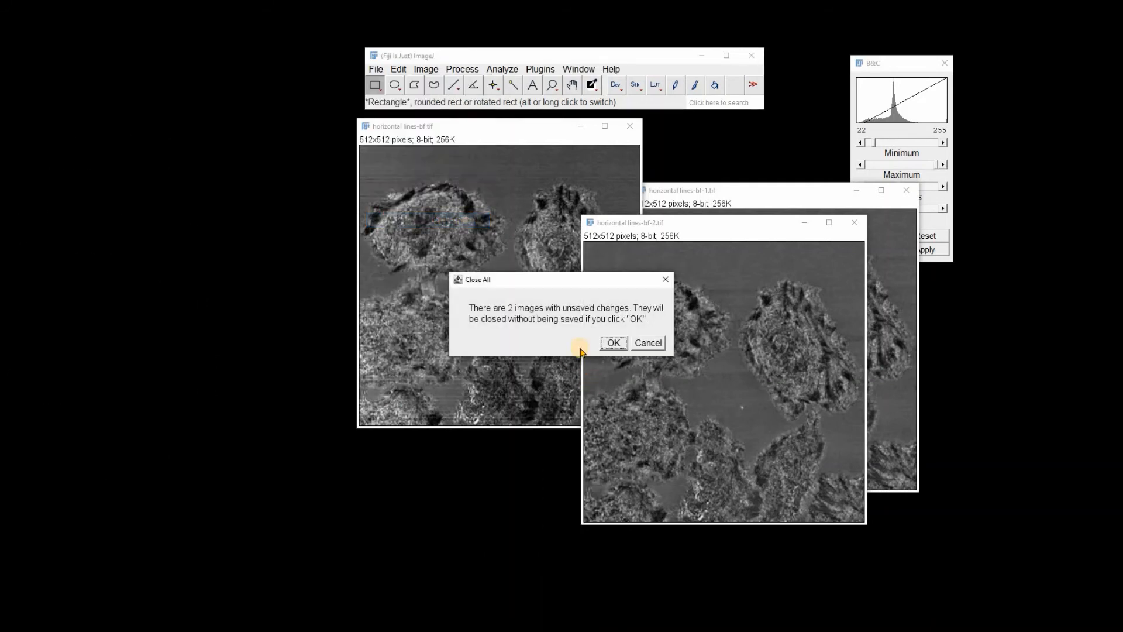
{"action": "left_click", "coordinate": [614, 343]}
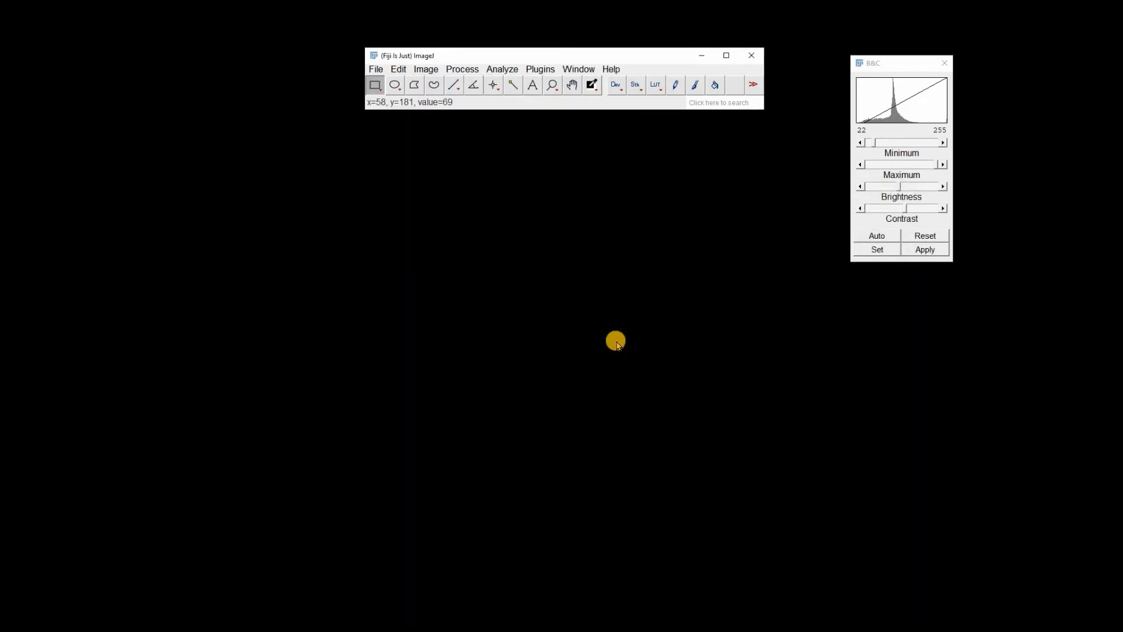
- Open histo-retinex.tif from the Brightfield folder and minimize the folder window
{"action": "left_click", "coordinate": [290, 630]}
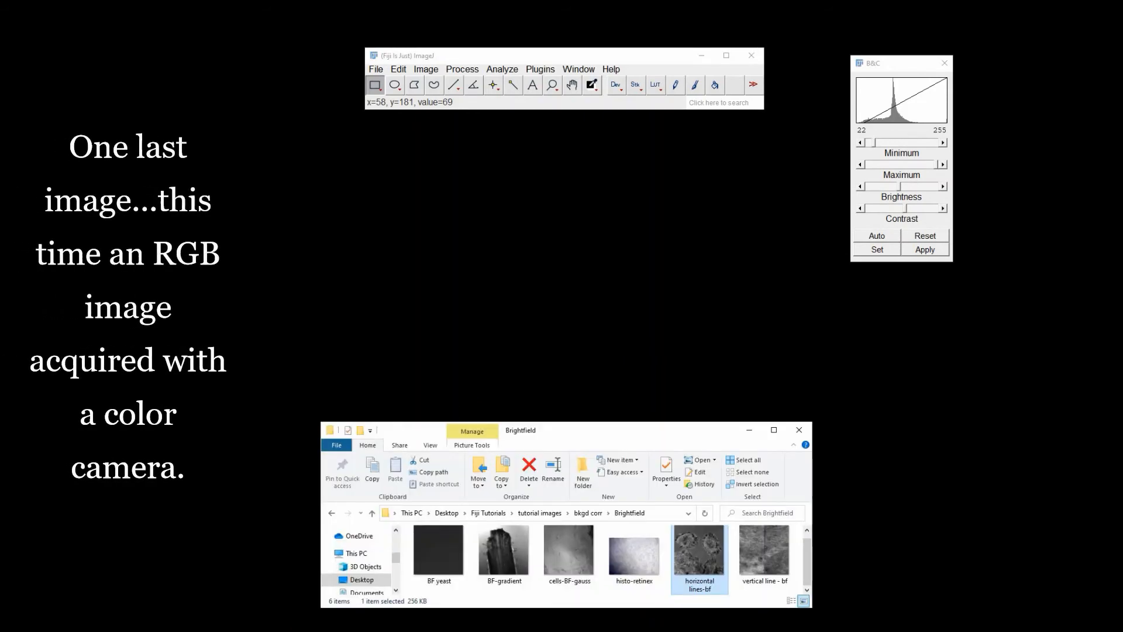
{"action": "left_click_drag", "start_coordinate": [641, 562], "coordinate": [447, 104]}
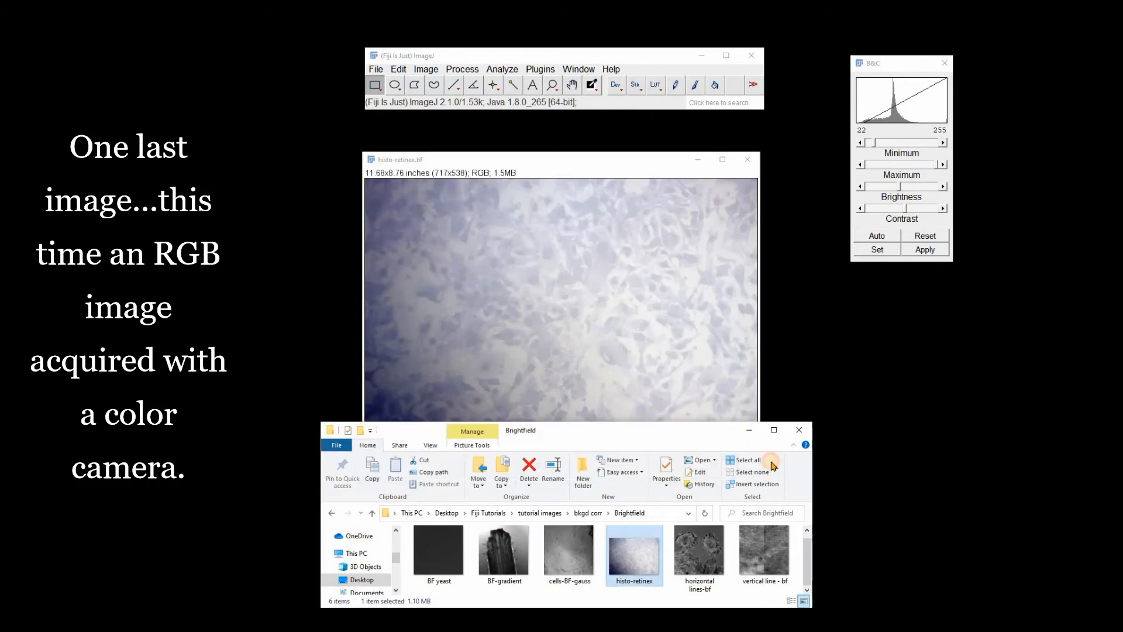
{"action": "left_click", "coordinate": [749, 430]}
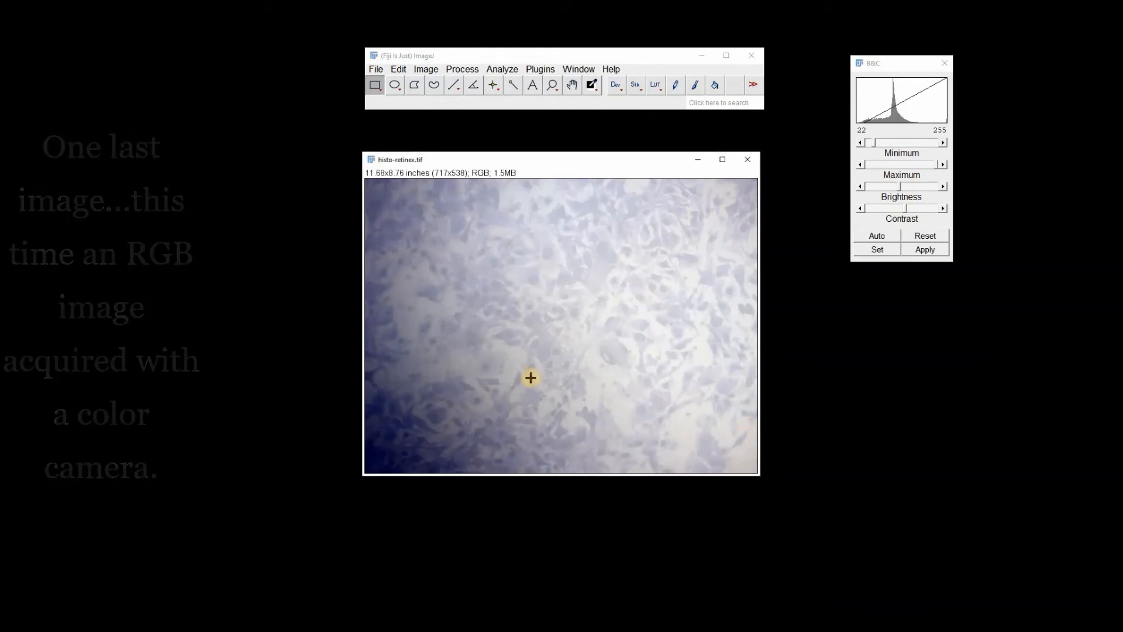
- Exaggerate the histology image's display contrast with repeated auto adjustments to examine its illumination, and reset the display range
{"action": "left_click", "coordinate": [870, 237]}
{"action": "left_click", "coordinate": [870, 237]}
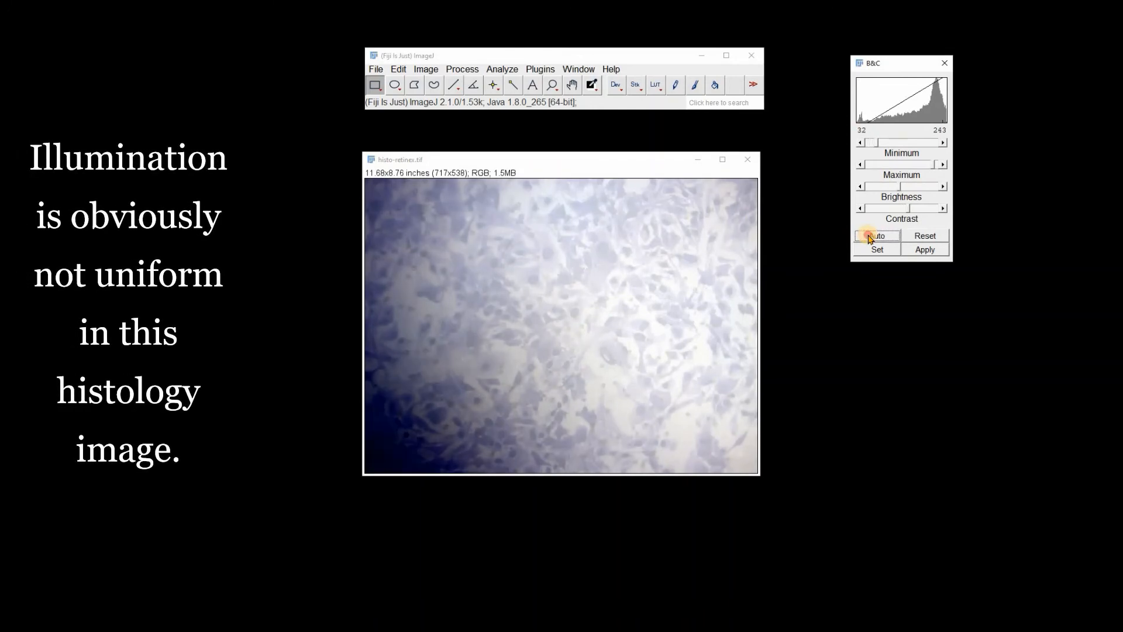
{"action": "left_click", "coordinate": [871, 237]}
{"action": "left_click", "coordinate": [873, 240]}
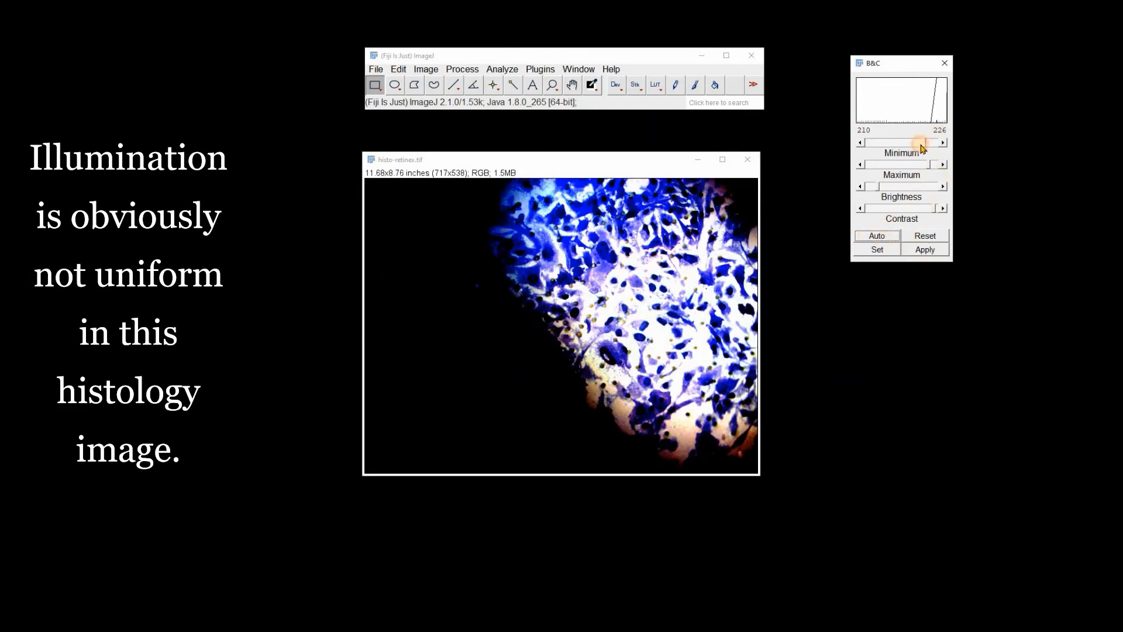
{"action": "left_click_drag", "start_coordinate": [922, 148], "coordinate": [835, 178]}
{"action": "left_click", "coordinate": [925, 236]}
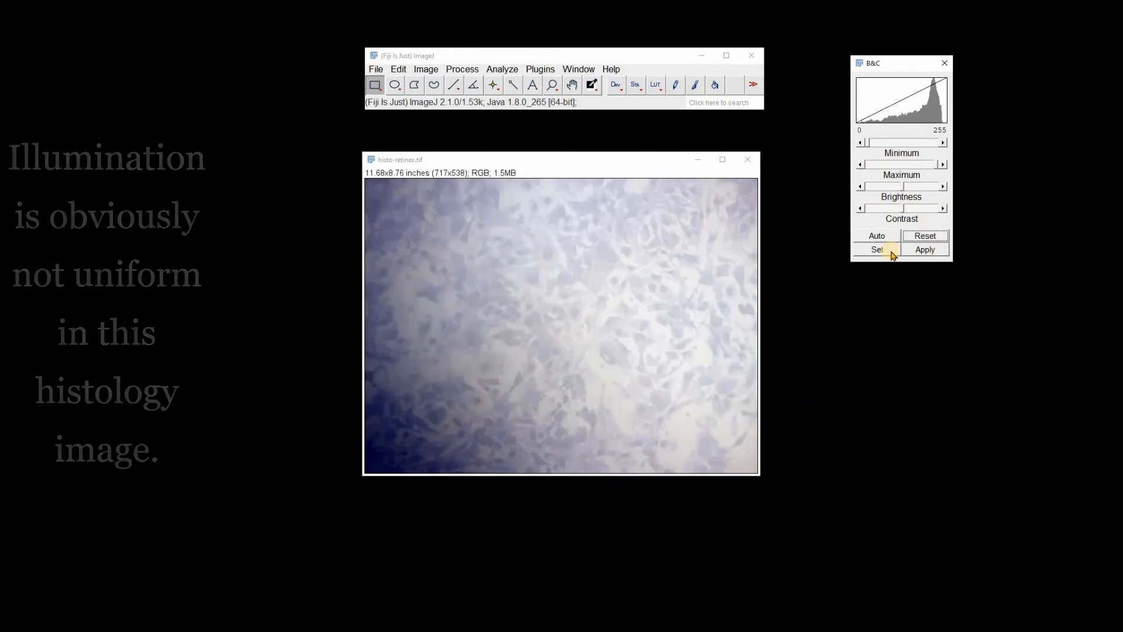
- Duplicate the histology image as histo-retinex-1.tif and offset the copy from the original
{"action": "right_click", "coordinate": [474, 258]}
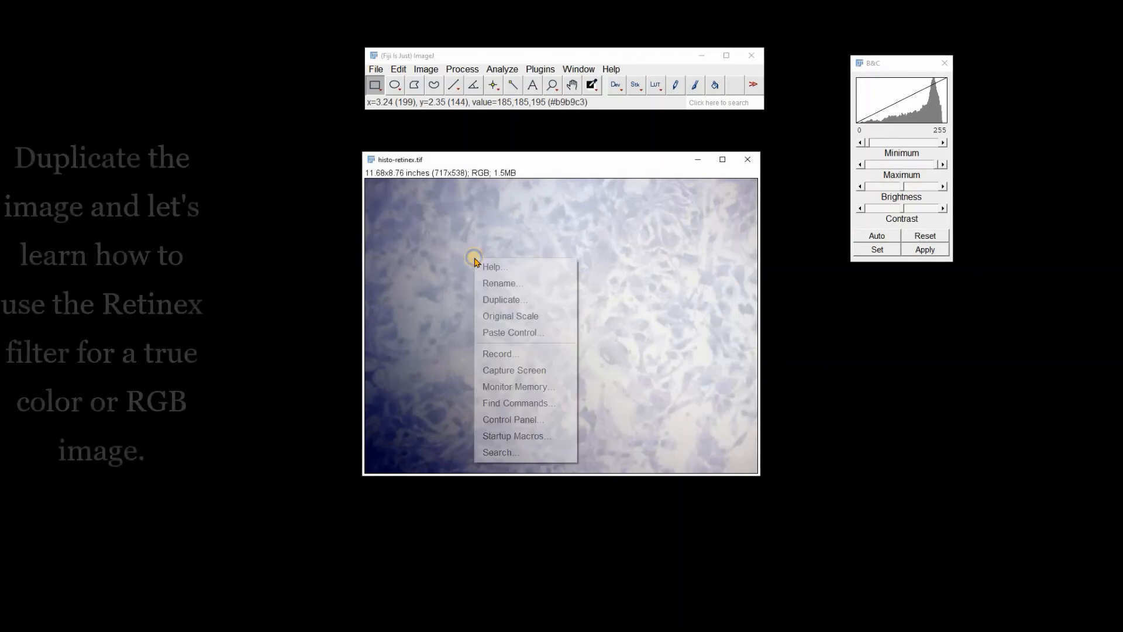
{"action": "left_click", "coordinate": [495, 300]}
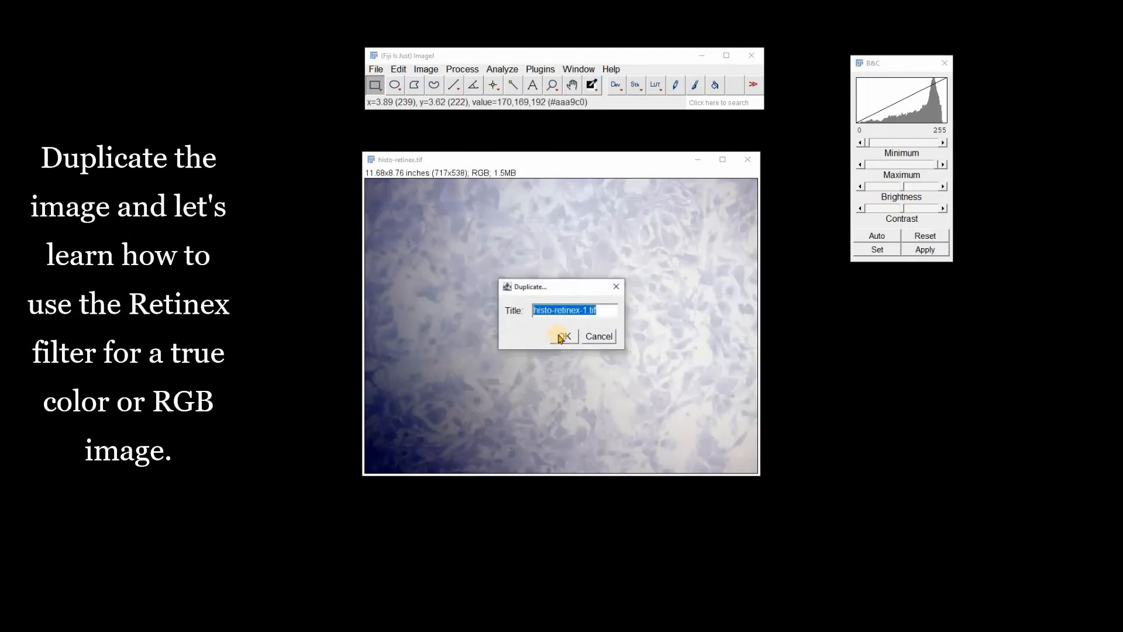
{"action": "left_click", "coordinate": [565, 336]}
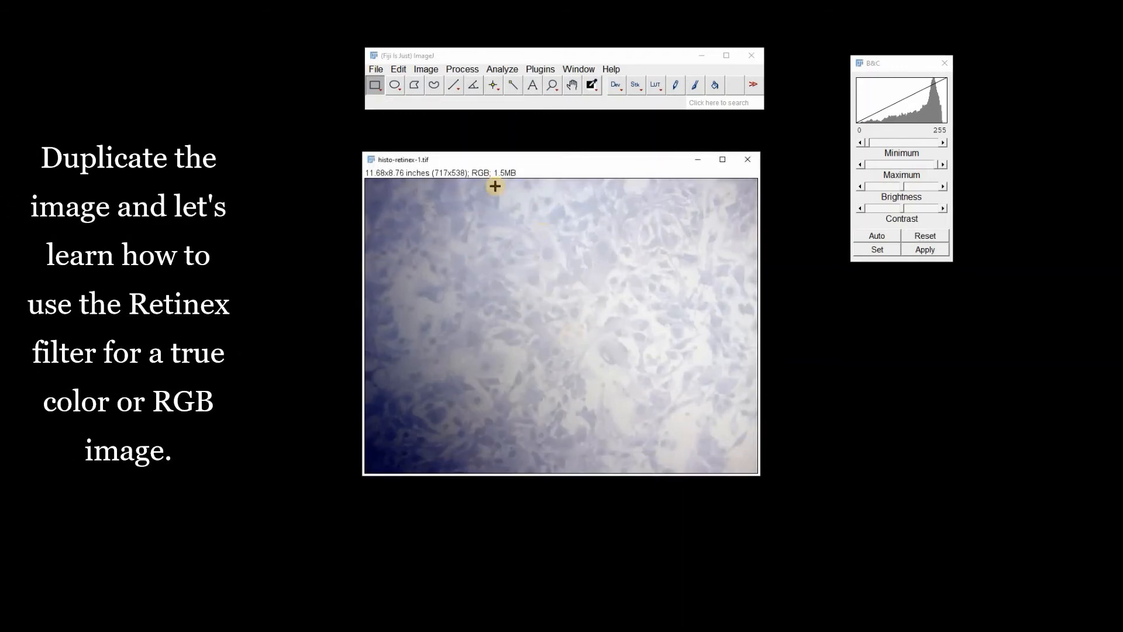
{"action": "left_click_drag", "start_coordinate": [475, 160], "coordinate": [533, 192]}
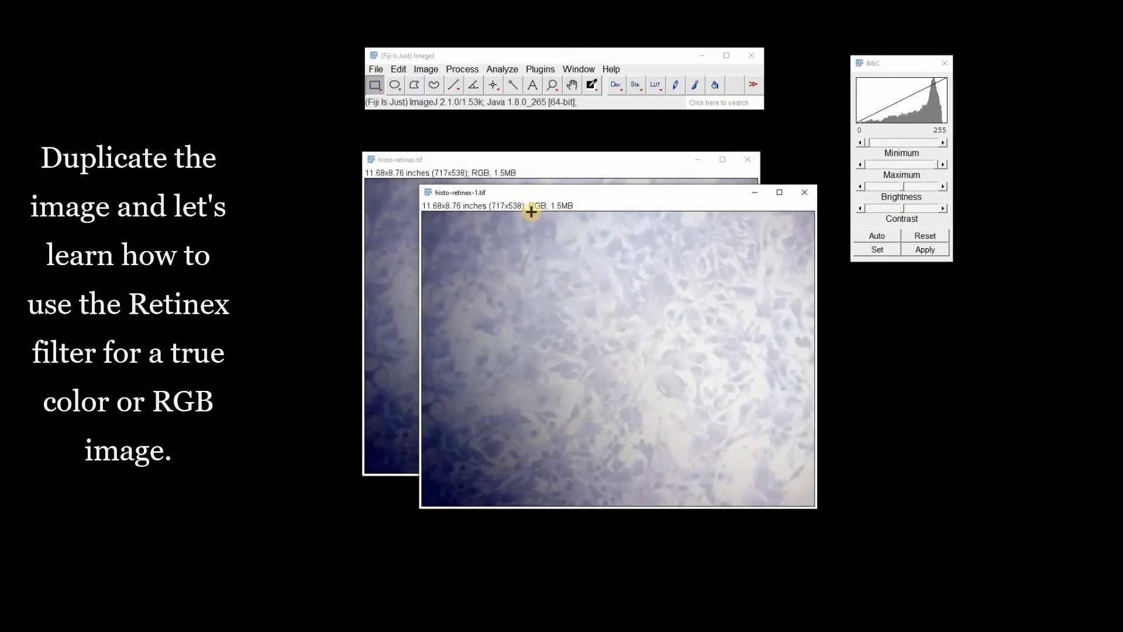
- Apply the Retinex filter to histo-retinex-1.tif with level Low, scale 240, scale division 3 and dynamic 1.20, and offset the result window
{"action": "left_click", "coordinate": [426, 69]}
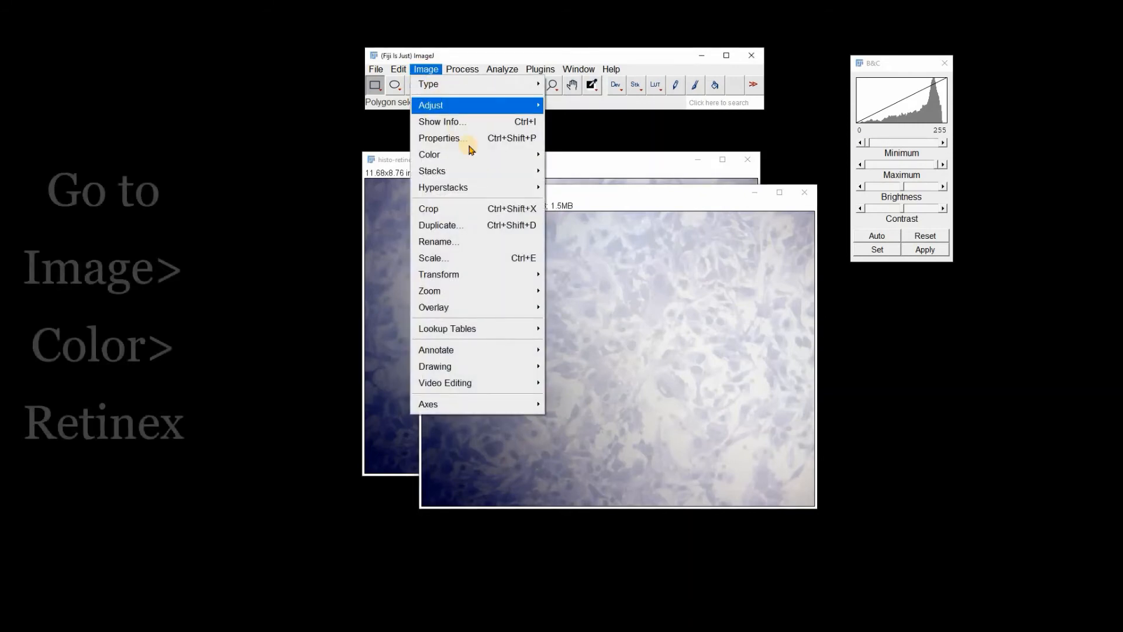
{"action": "mouse_move", "coordinate": [488, 157]}
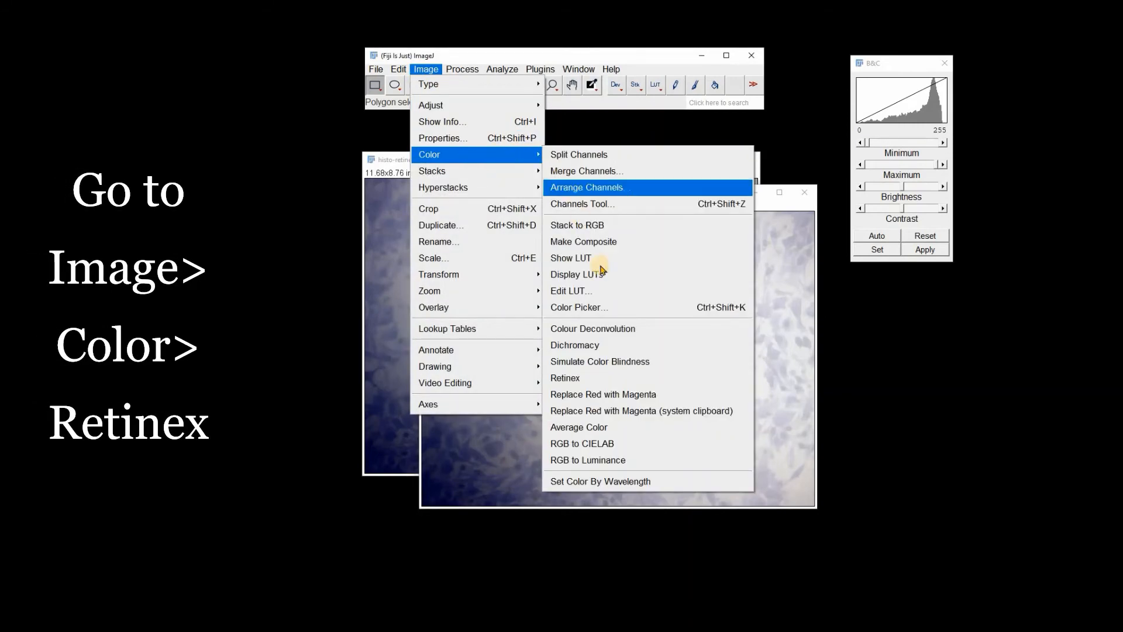
{"action": "left_click", "coordinate": [607, 380]}
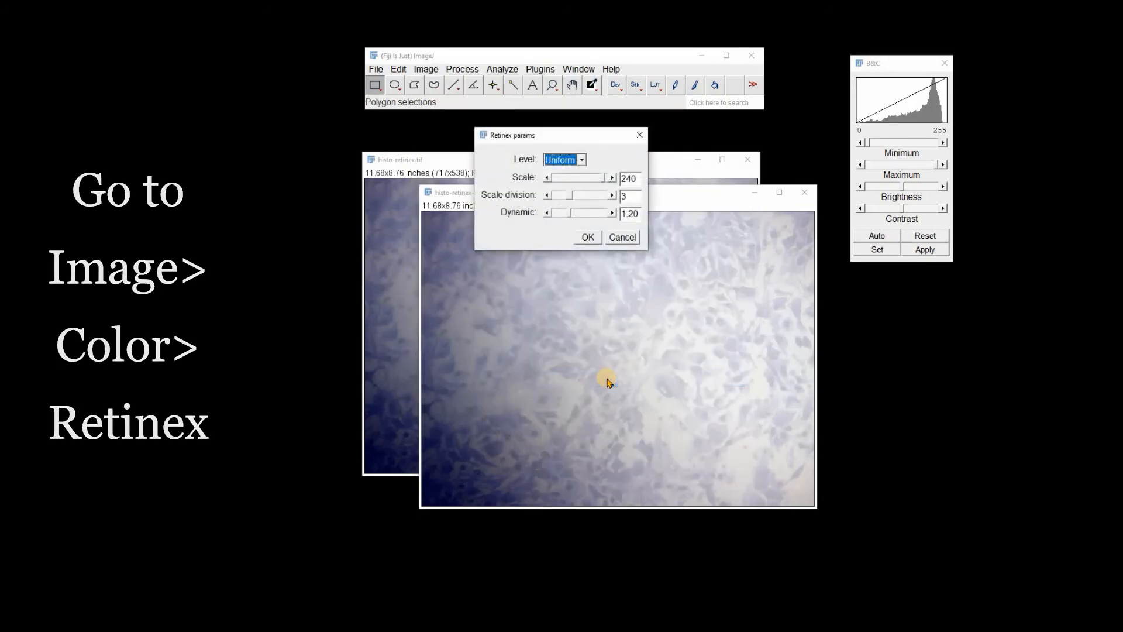
{"action": "left_click", "coordinate": [582, 162]}
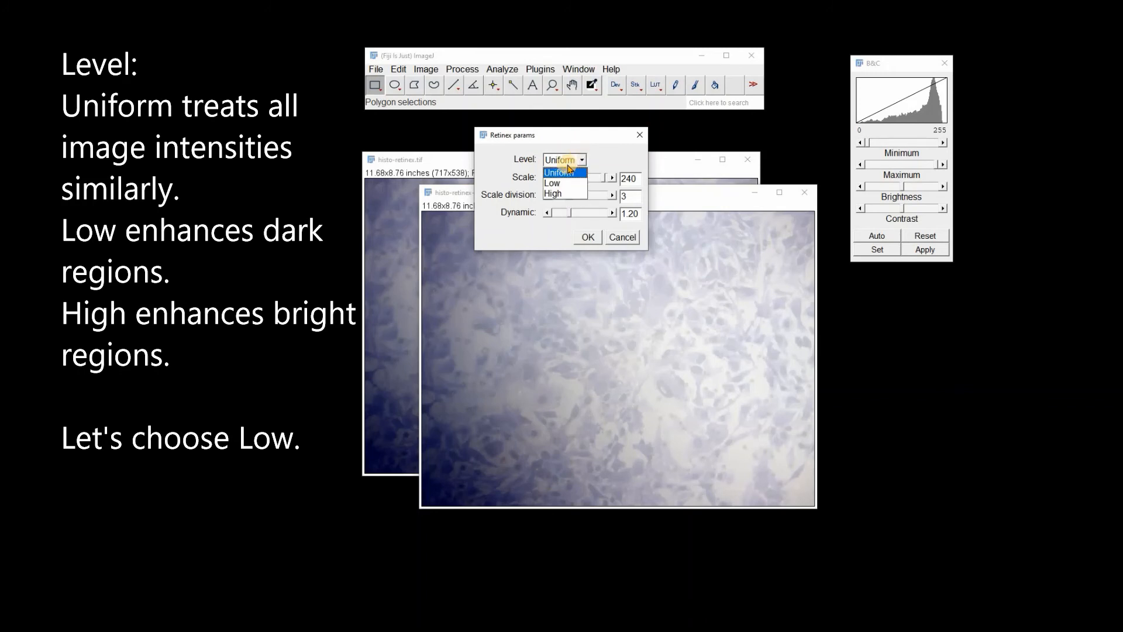
{"action": "left_click", "coordinate": [563, 184]}
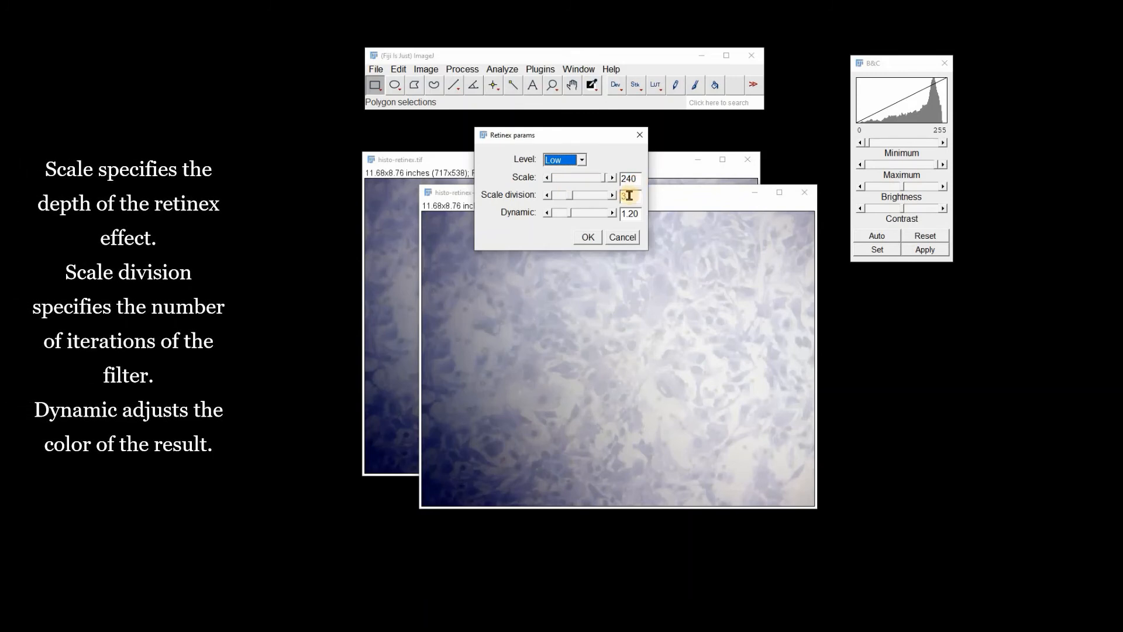
{"action": "left_click", "coordinate": [595, 240]}
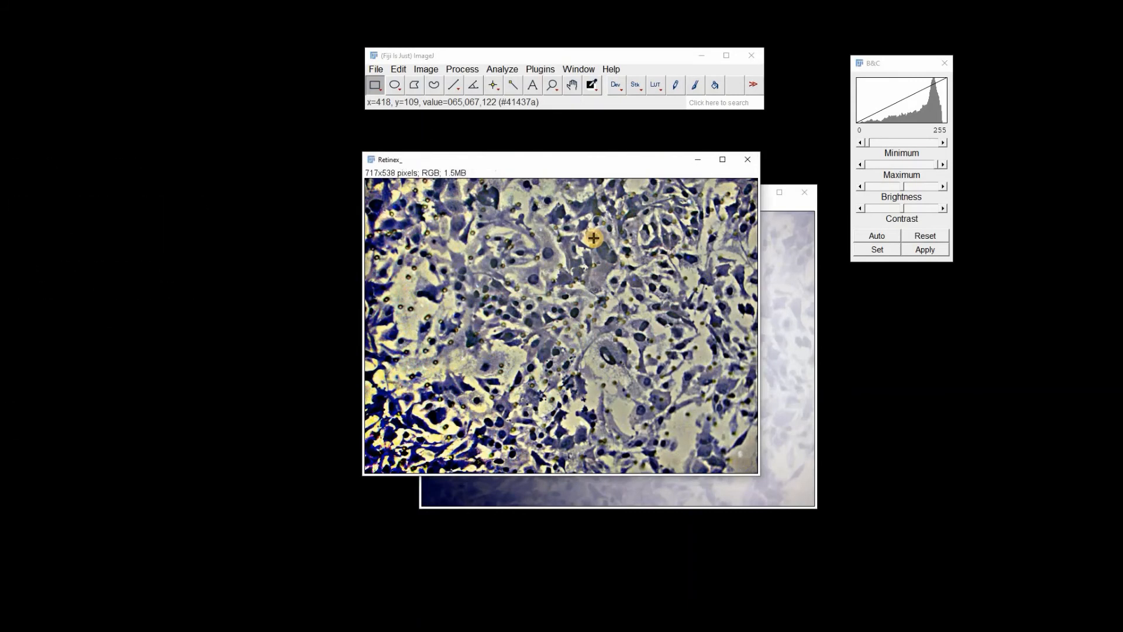
{"action": "left_click_drag", "start_coordinate": [605, 167], "coordinate": [648, 205]}
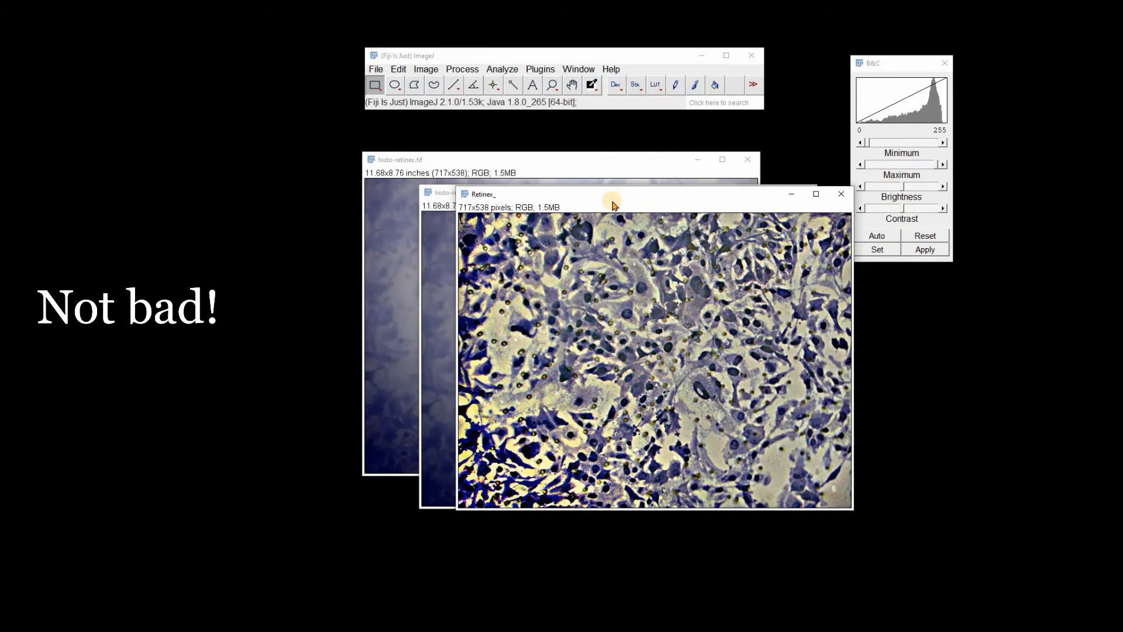
- Duplicate the Retinex-filtered image under the title Retinex_-bg
{"action": "left_click", "coordinate": [376, 69]}
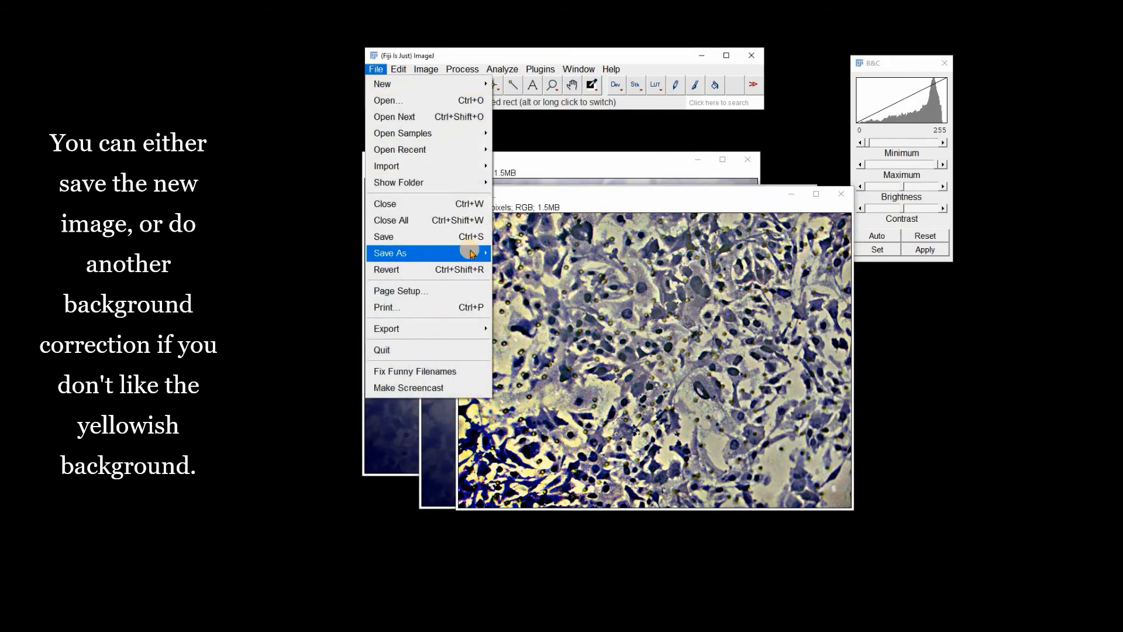
{"action": "mouse_move", "coordinate": [473, 254]}
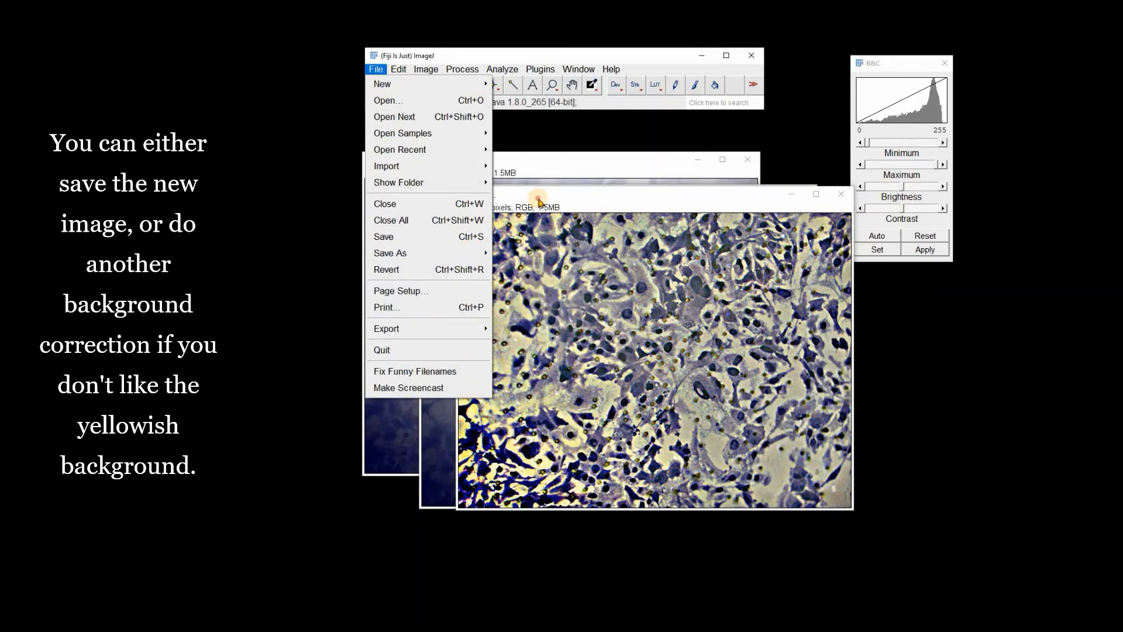
{"action": "left_click", "coordinate": [537, 196]}
{"action": "right_click", "coordinate": [619, 327]}
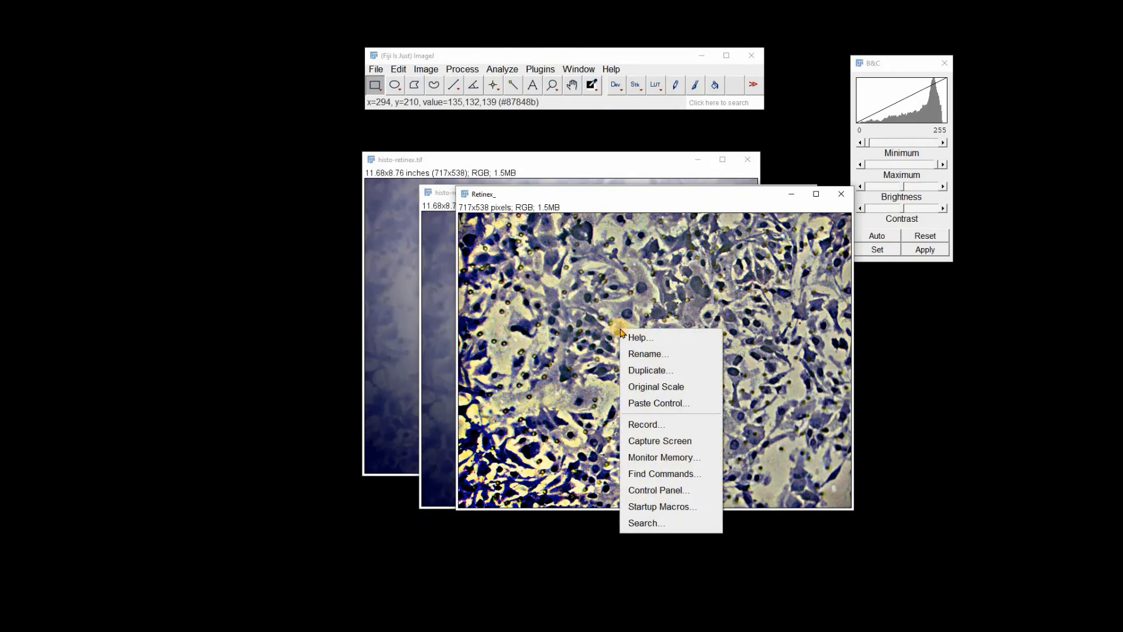
{"action": "left_click", "coordinate": [669, 373]}
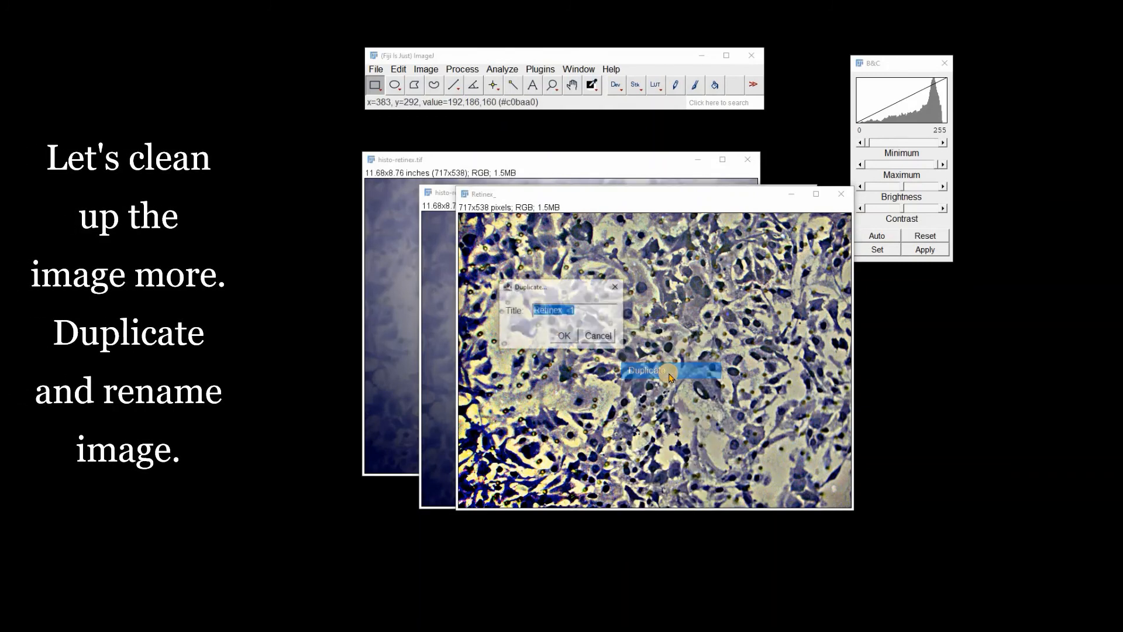
{"action": "left_click", "coordinate": [571, 310]}
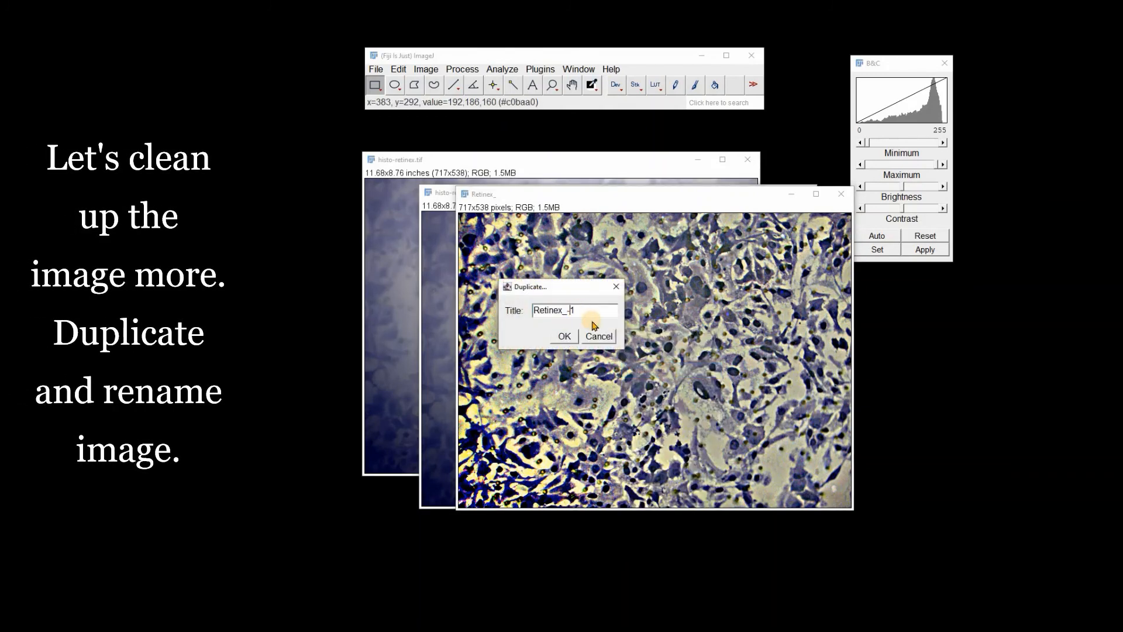
{"action": "type", "text": "bg"}
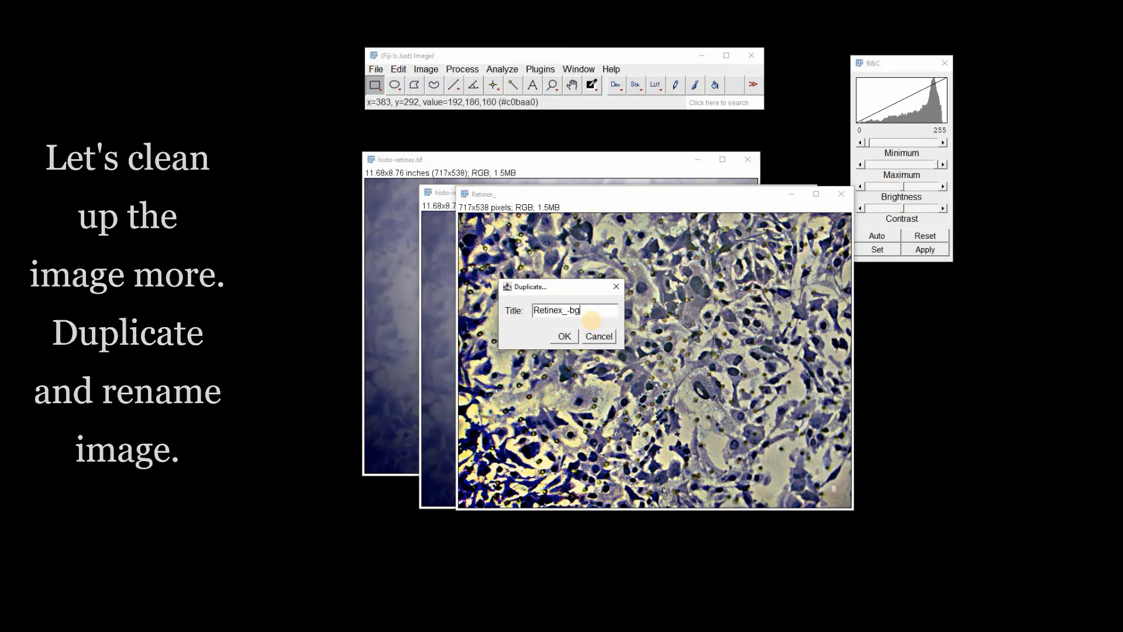
{"action": "left_click", "coordinate": [563, 336]}
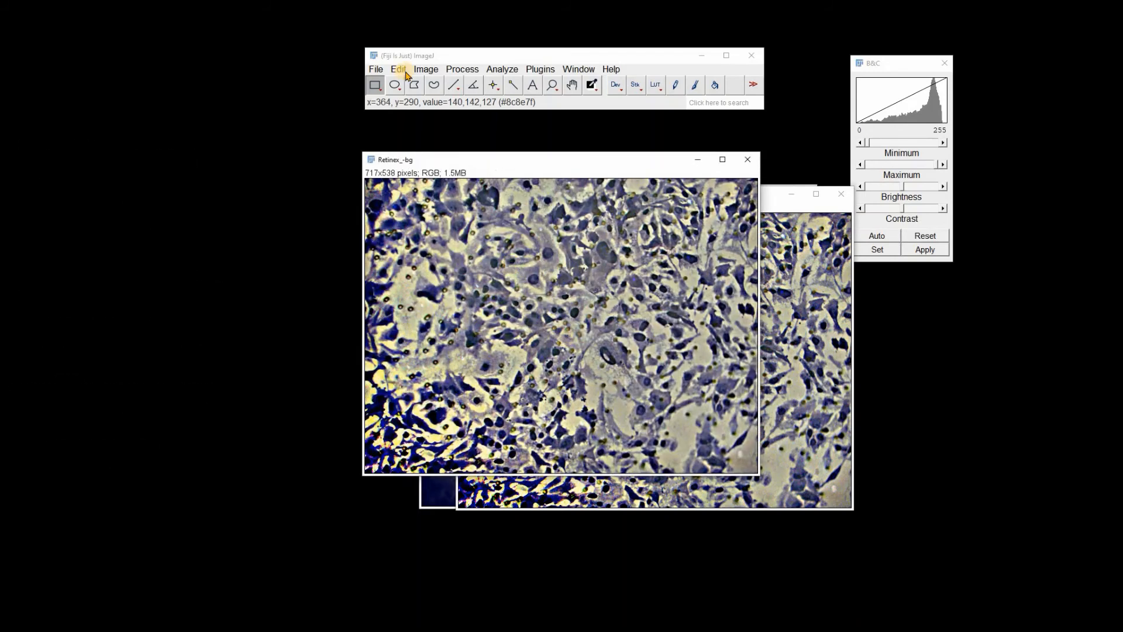
- Start Subtract Background on Retinex_-bg, clear the previously selected options, and enable only Light background and Preview
{"action": "left_click", "coordinate": [462, 69]}
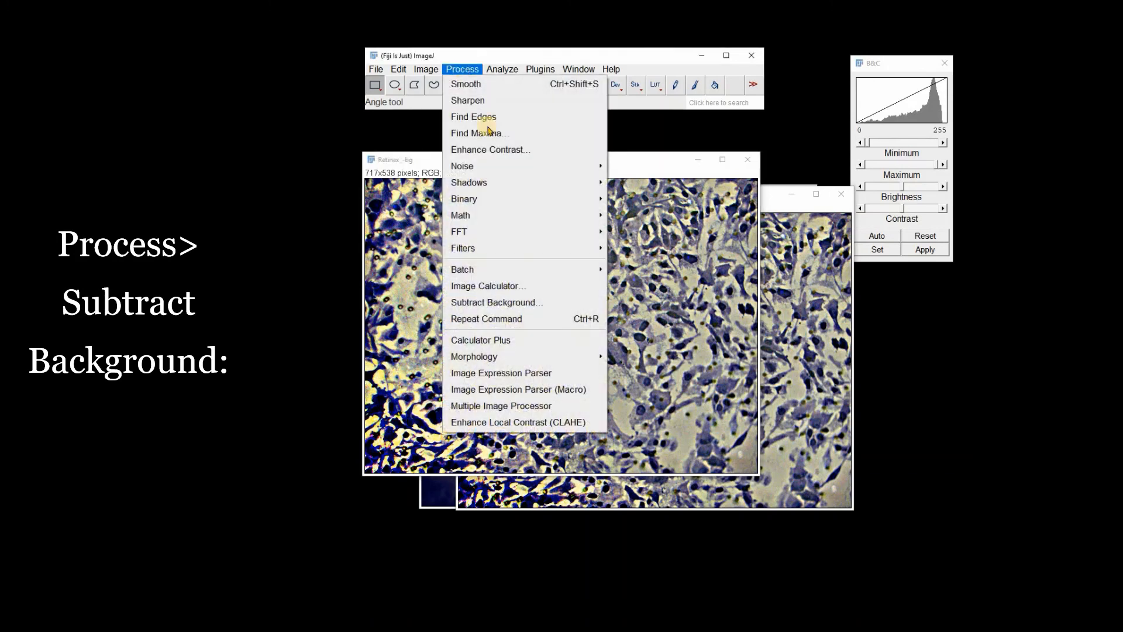
{"action": "left_click", "coordinate": [524, 302]}
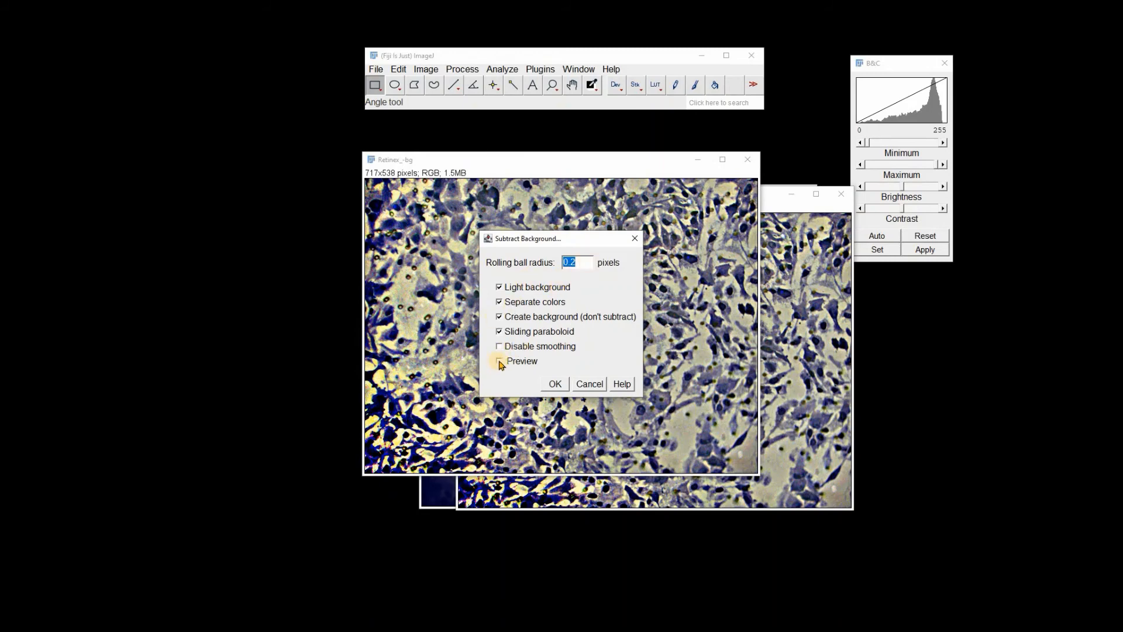
{"action": "left_click", "coordinate": [499, 302]}
{"action": "left_click", "coordinate": [499, 316]}
{"action": "left_click", "coordinate": [499, 332]}
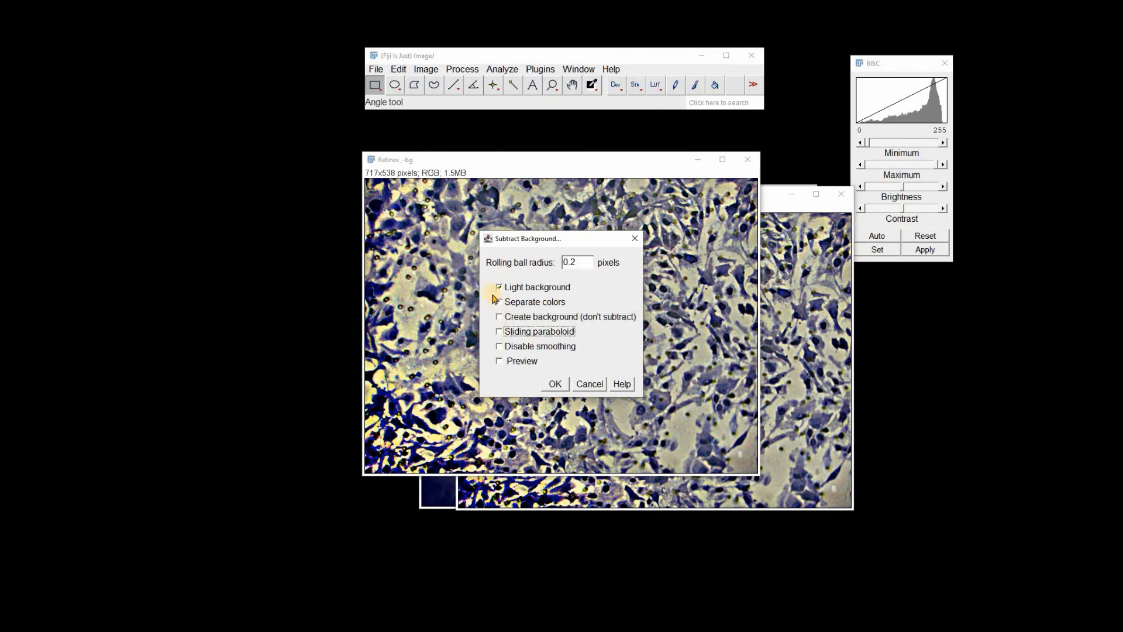
{"action": "left_click", "coordinate": [499, 287]}
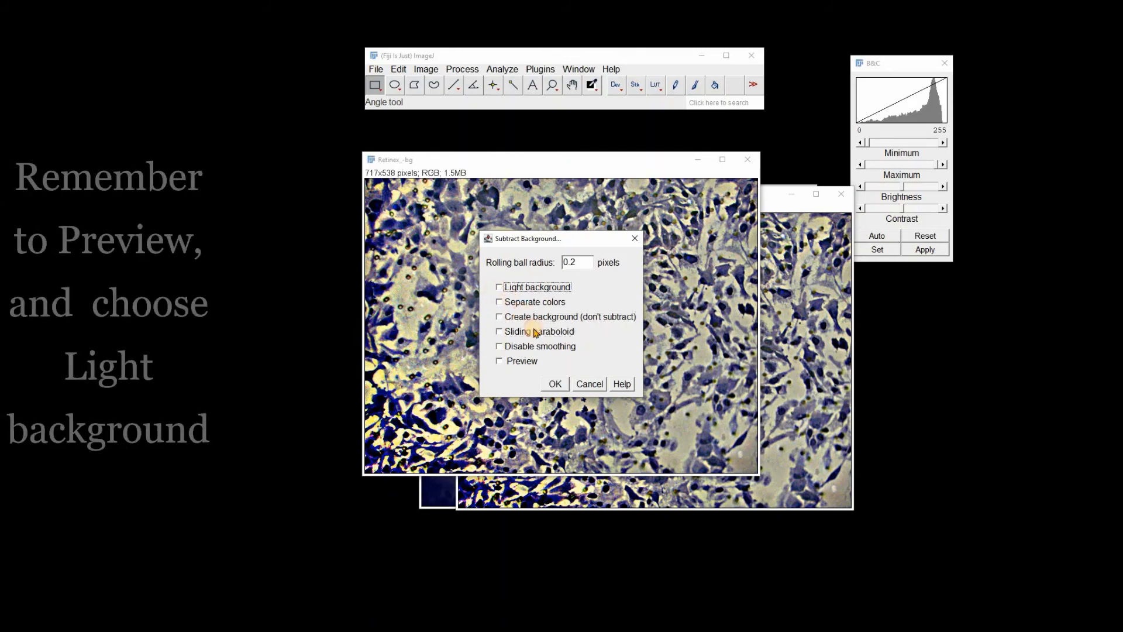
{"action": "left_click", "coordinate": [499, 361]}
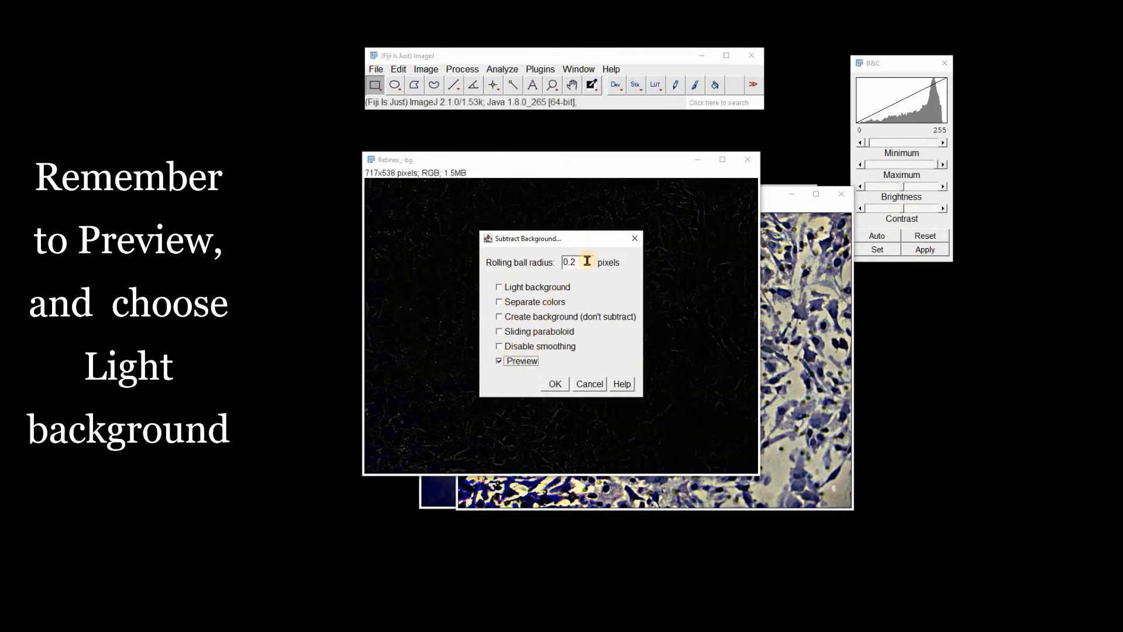
{"action": "left_click", "coordinate": [502, 289]}
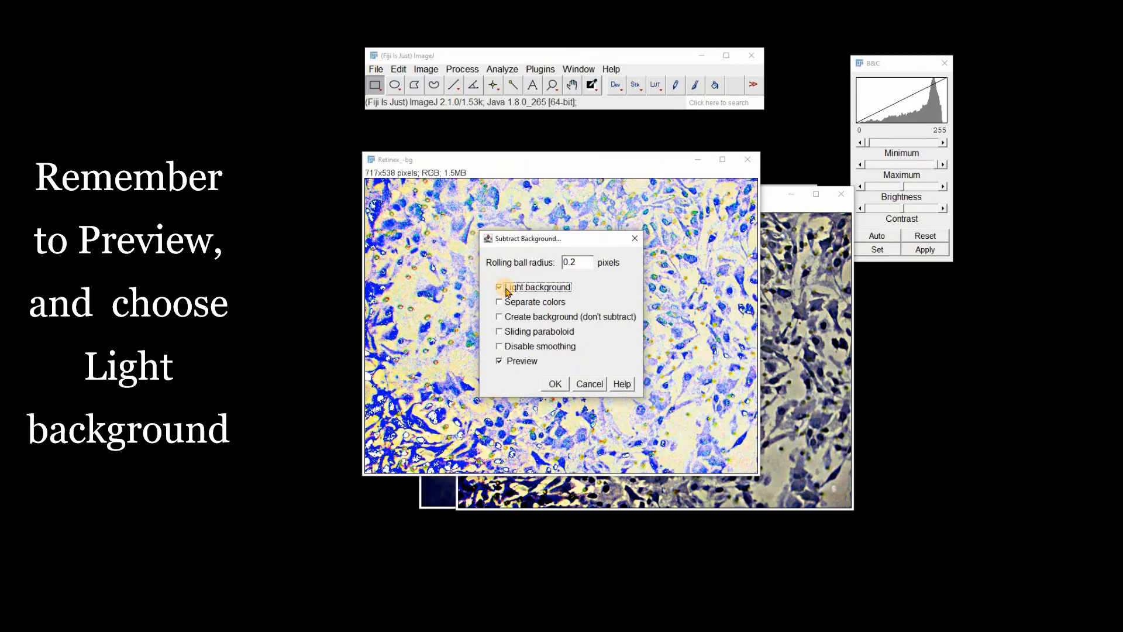
- Generate the background image with a 10-pixel rolling ball radius, using Create background, Separate colors and Sliding paraboloid
{"action": "left_click", "coordinate": [589, 261]}
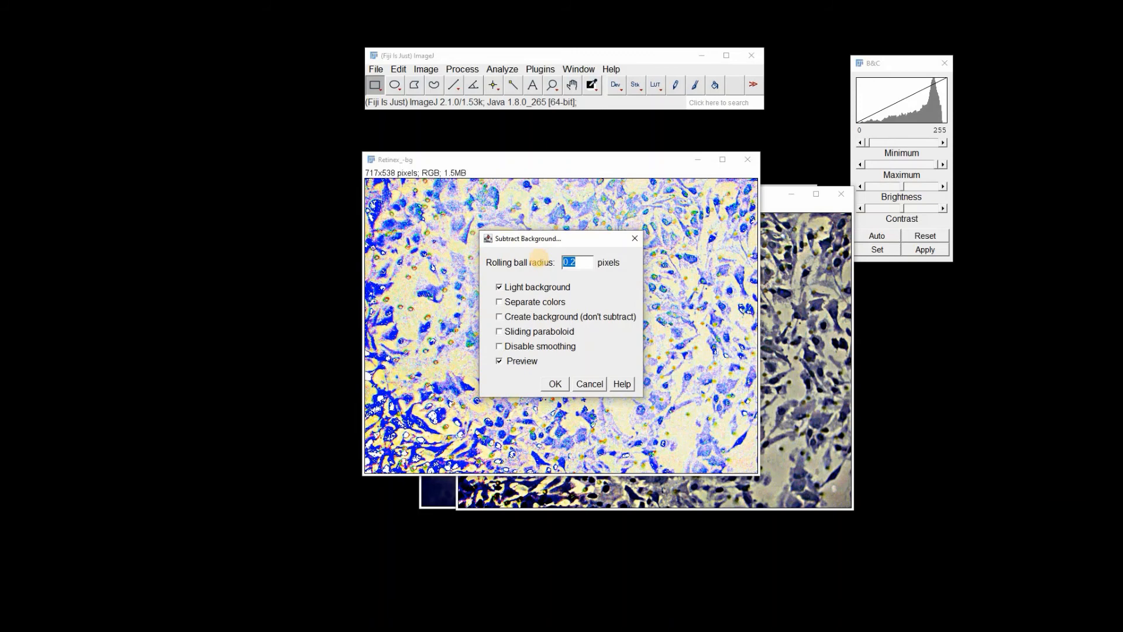
{"action": "type", "text": "10"}
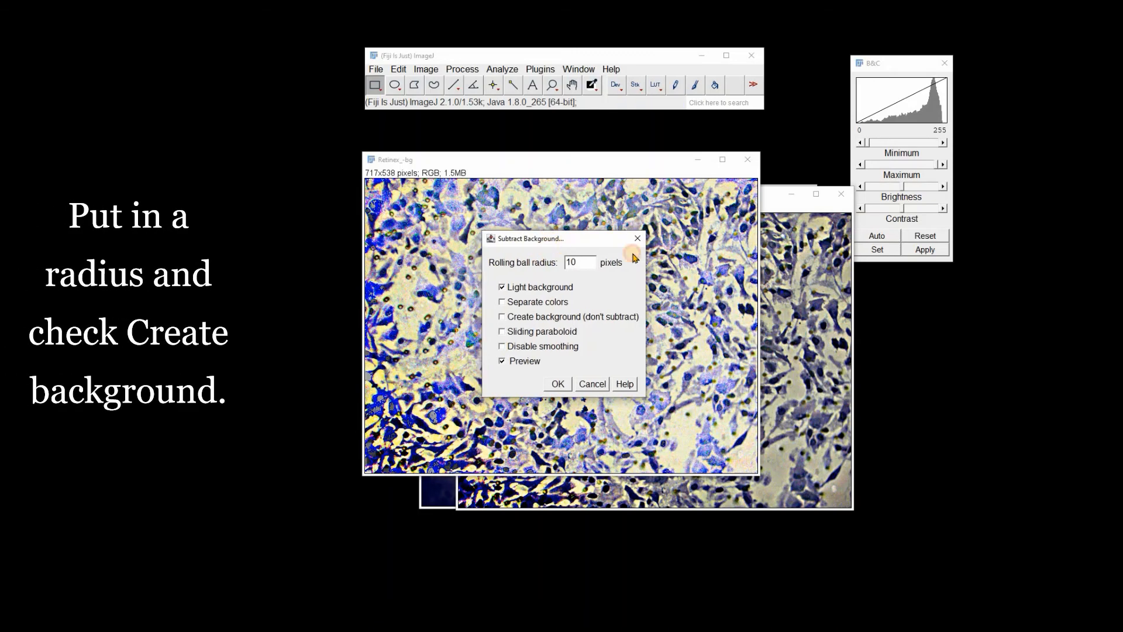
{"action": "left_click_drag", "start_coordinate": [566, 238], "coordinate": [863, 294]}
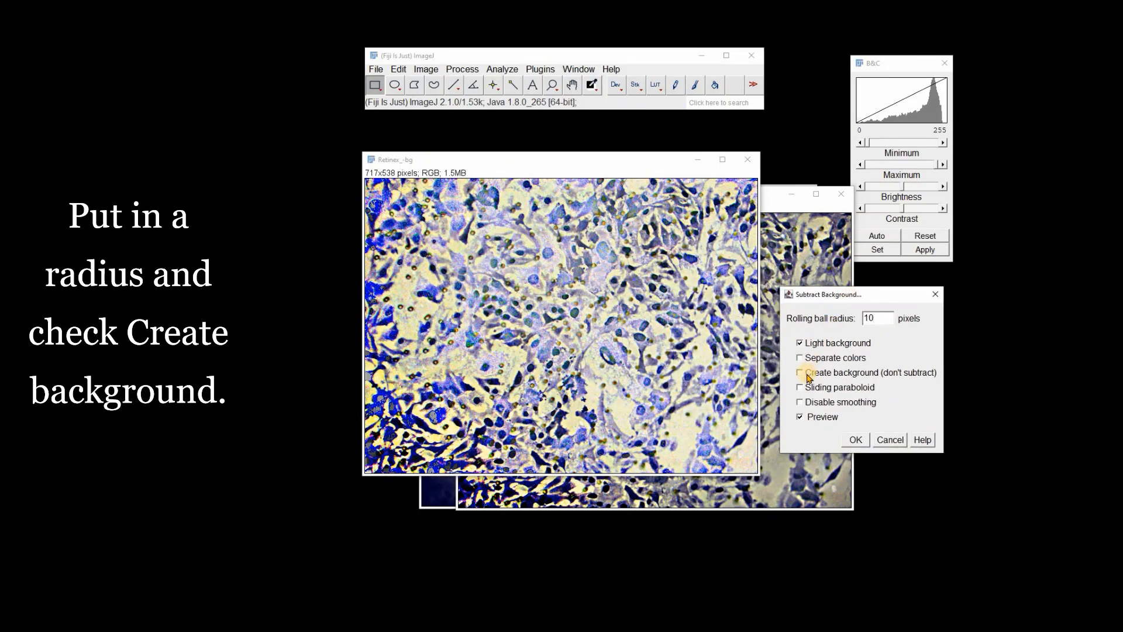
{"action": "left_click", "coordinate": [801, 374]}
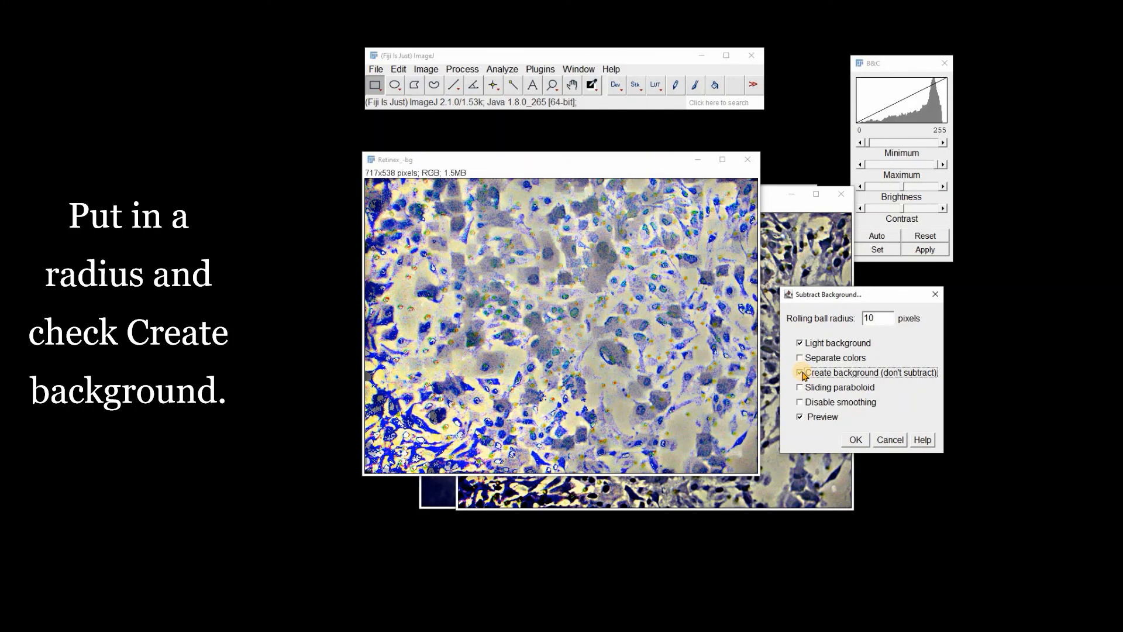
{"action": "left_click", "coordinate": [801, 359]}
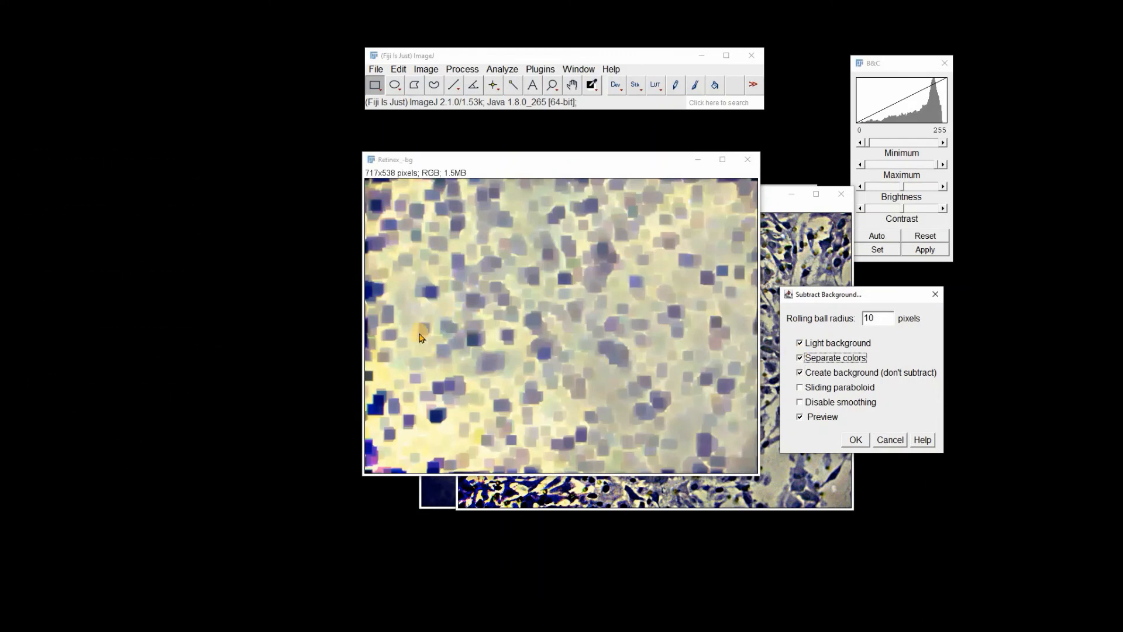
{"action": "left_click", "coordinate": [801, 388]}
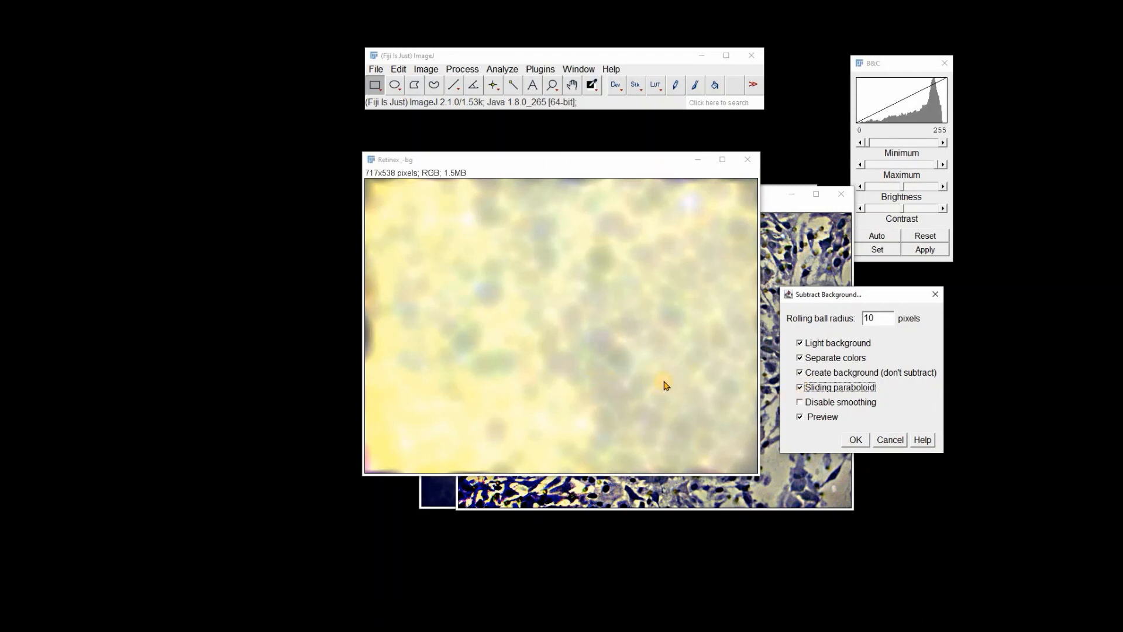
{"action": "left_click", "coordinate": [856, 441]}
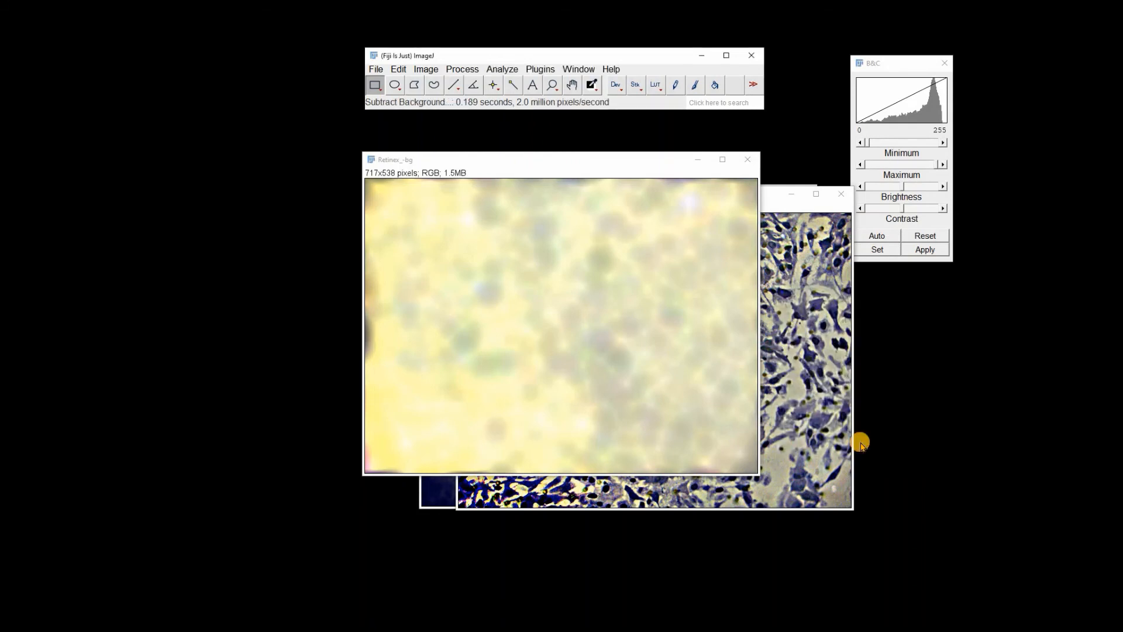
- Measure the mean gray value of the Retinex_-bg background image and move the results and image windows apart
{"action": "left_click", "coordinate": [603, 165]}
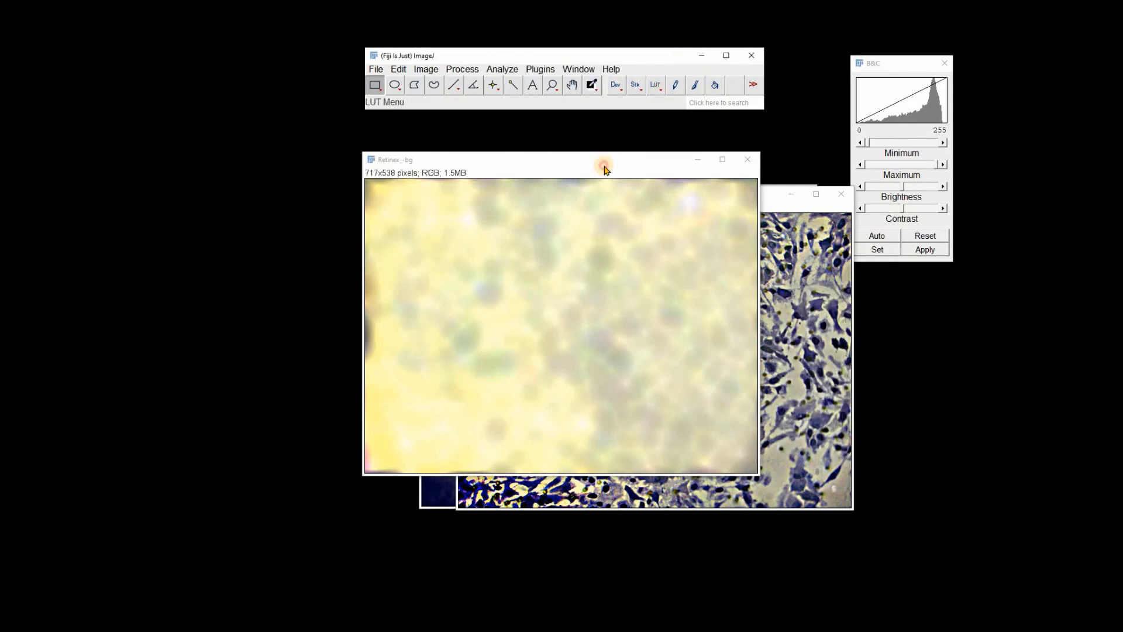
{"action": "left_click", "coordinate": [504, 70]}
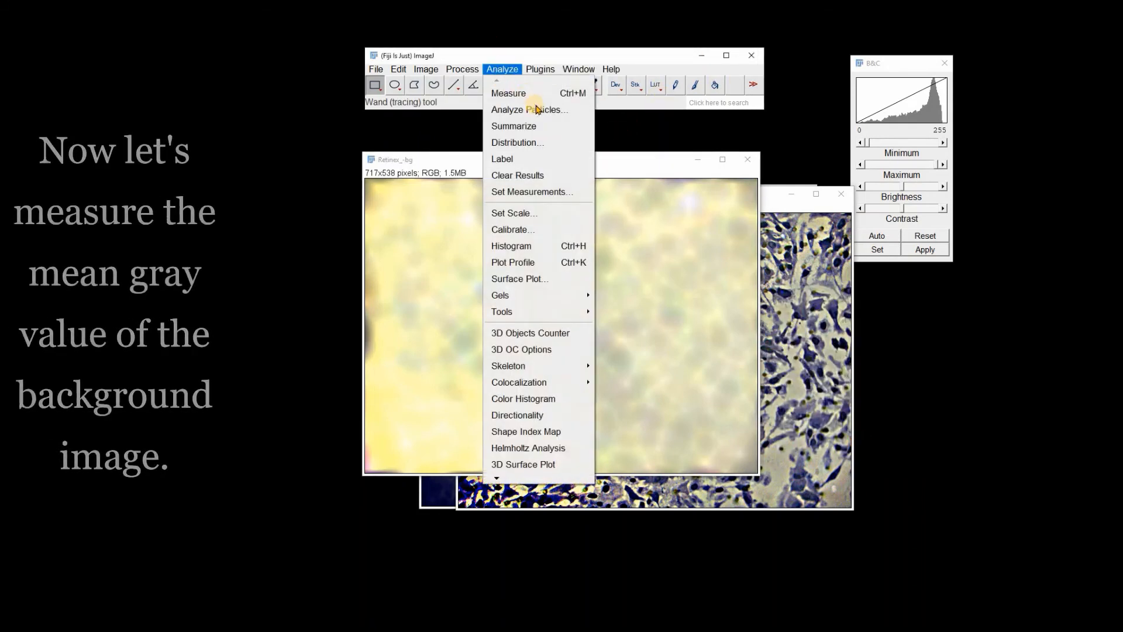
{"action": "left_click", "coordinate": [509, 93]}
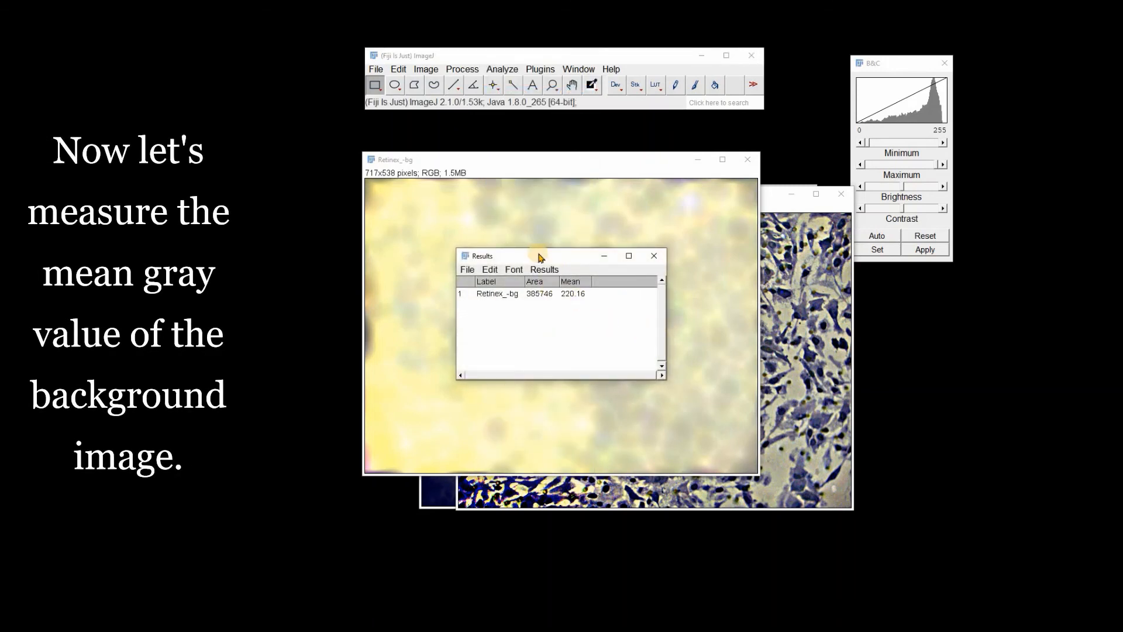
{"action": "left_click_drag", "start_coordinate": [539, 257], "coordinate": [899, 288]}
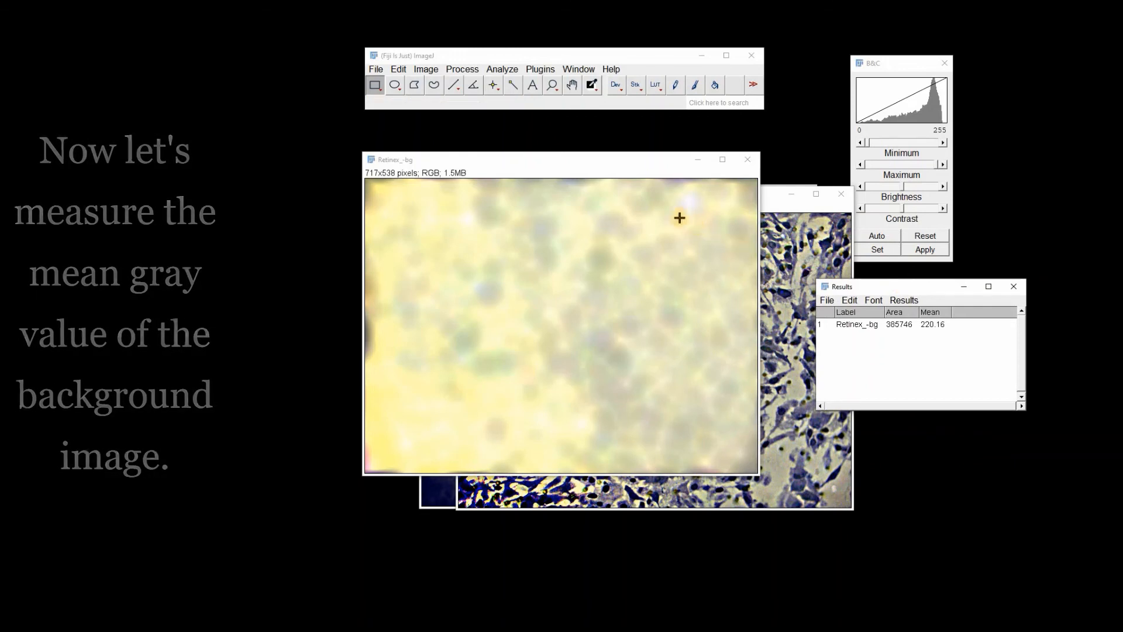
{"action": "left_click_drag", "start_coordinate": [637, 163], "coordinate": [656, 248]}
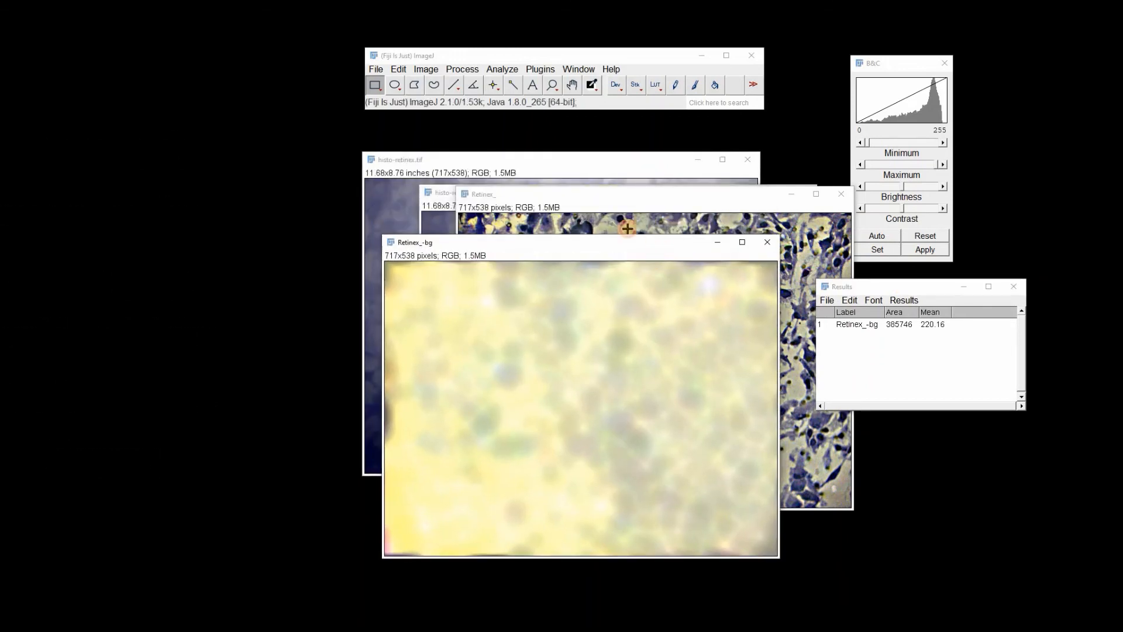
- Divide Retinex_ by Retinex_-bg with Calculator Plus, using k1 = 220.16 and k2 = 0.0, and output to a new window
{"action": "left_click", "coordinate": [468, 70]}
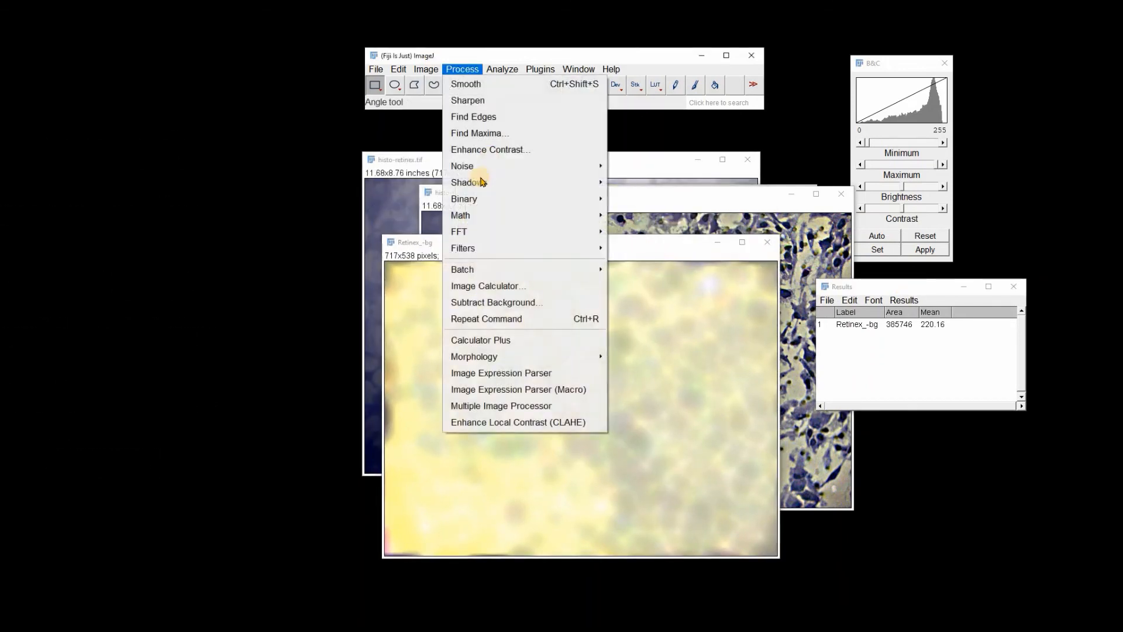
{"action": "left_click", "coordinate": [494, 340]}
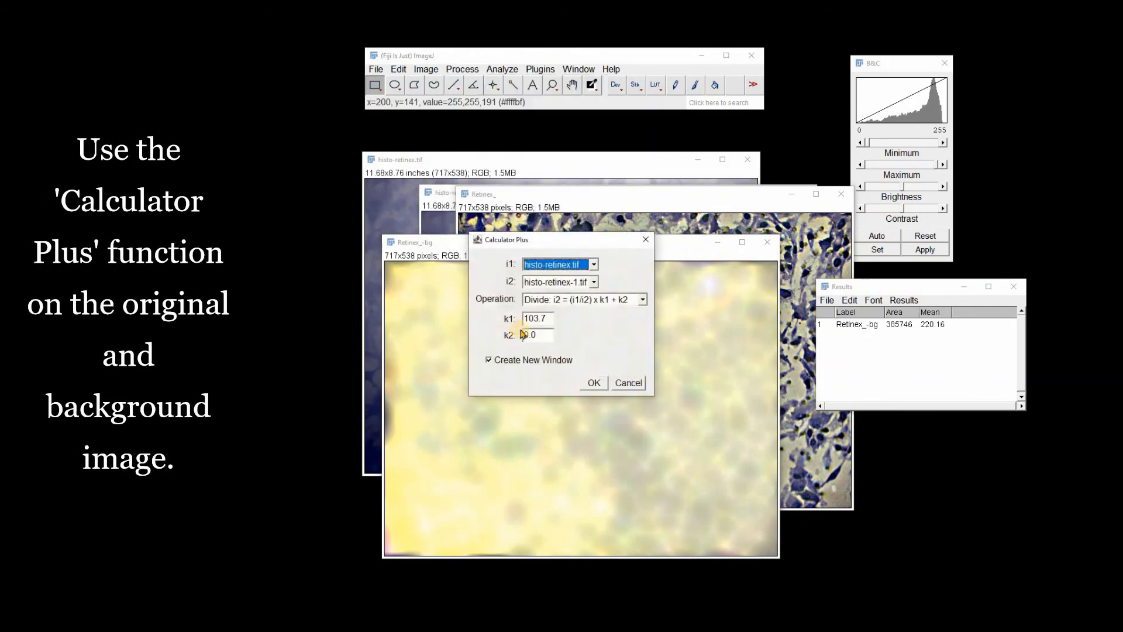
{"action": "left_click", "coordinate": [594, 266]}
{"action": "left_click", "coordinate": [565, 299]}
{"action": "left_click", "coordinate": [594, 283]}
{"action": "left_click", "coordinate": [547, 323]}
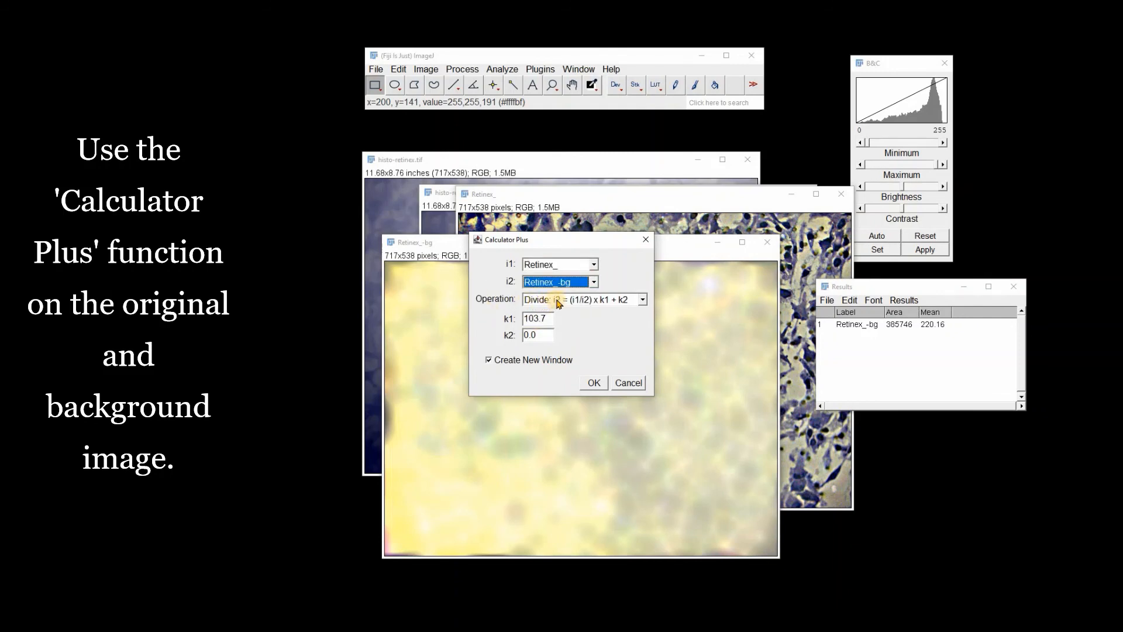
{"action": "double_click", "coordinate": [550, 320]}
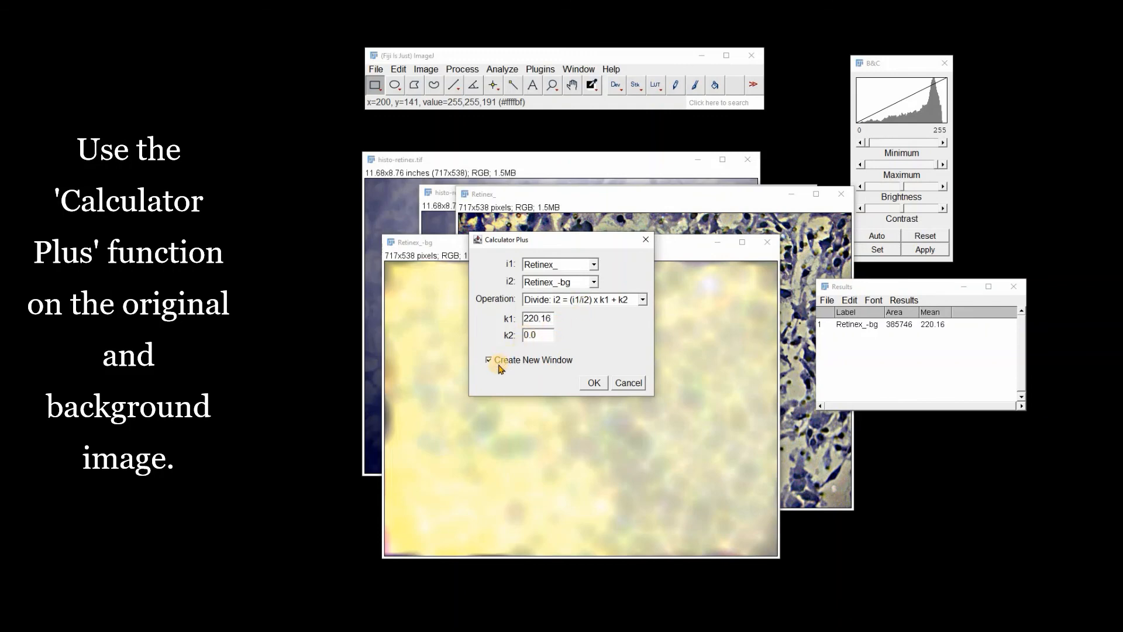
{"action": "left_click", "coordinate": [594, 383]}
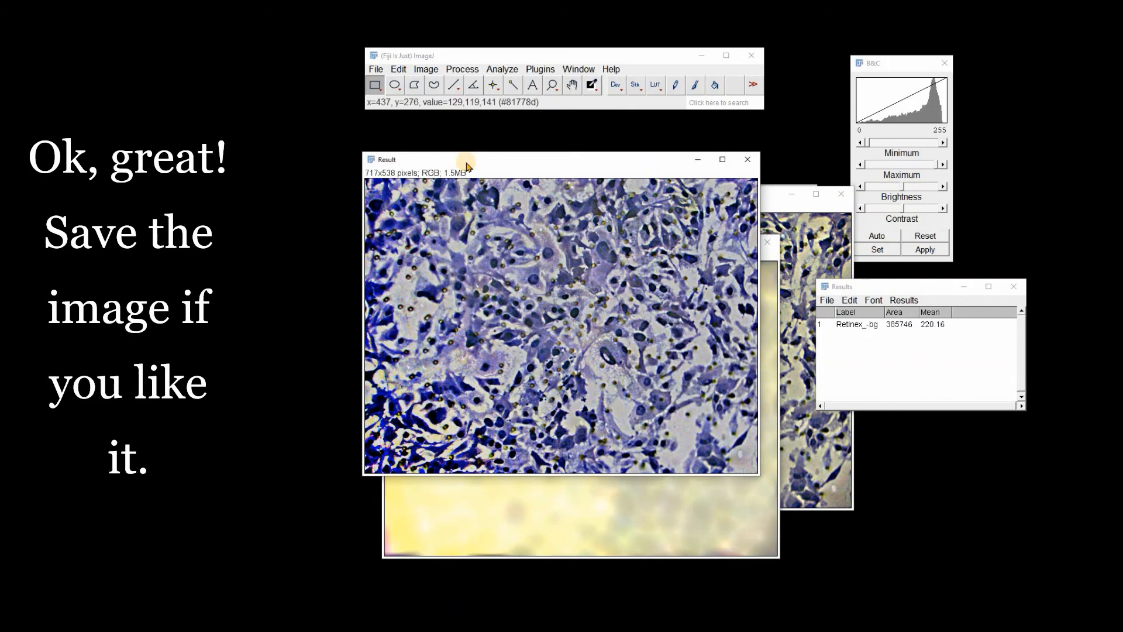
- Show the available Save As formats for the divided image, and move it and the original histo-retinex.tif apart for comparison
{"action": "left_click", "coordinate": [376, 70]}
{"action": "mouse_move", "coordinate": [466, 256]}
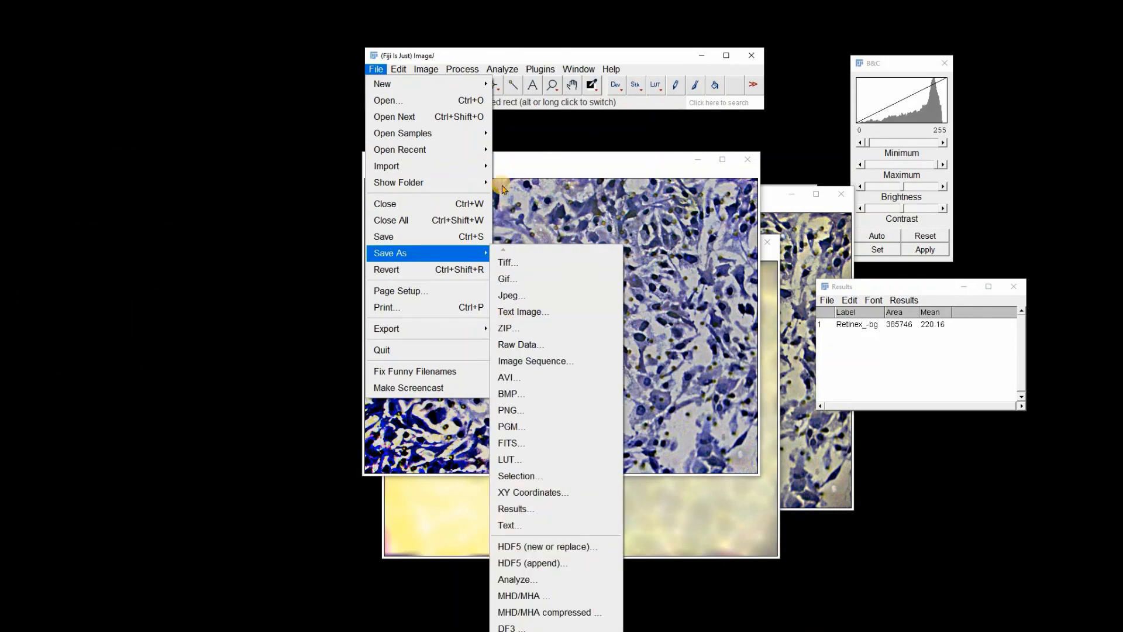
{"action": "left_click_drag", "start_coordinate": [537, 166], "coordinate": [638, 194]}
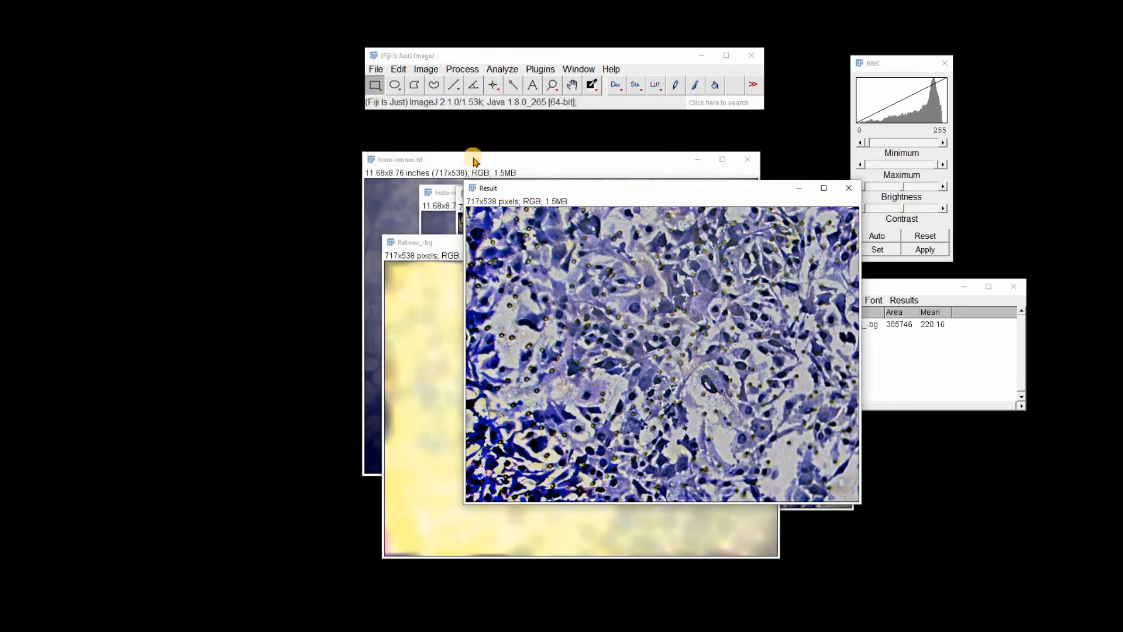
{"action": "left_click_drag", "start_coordinate": [472, 161], "coordinate": [432, 157]}
- Close all open images
{"action": "left_click", "coordinate": [376, 69]}
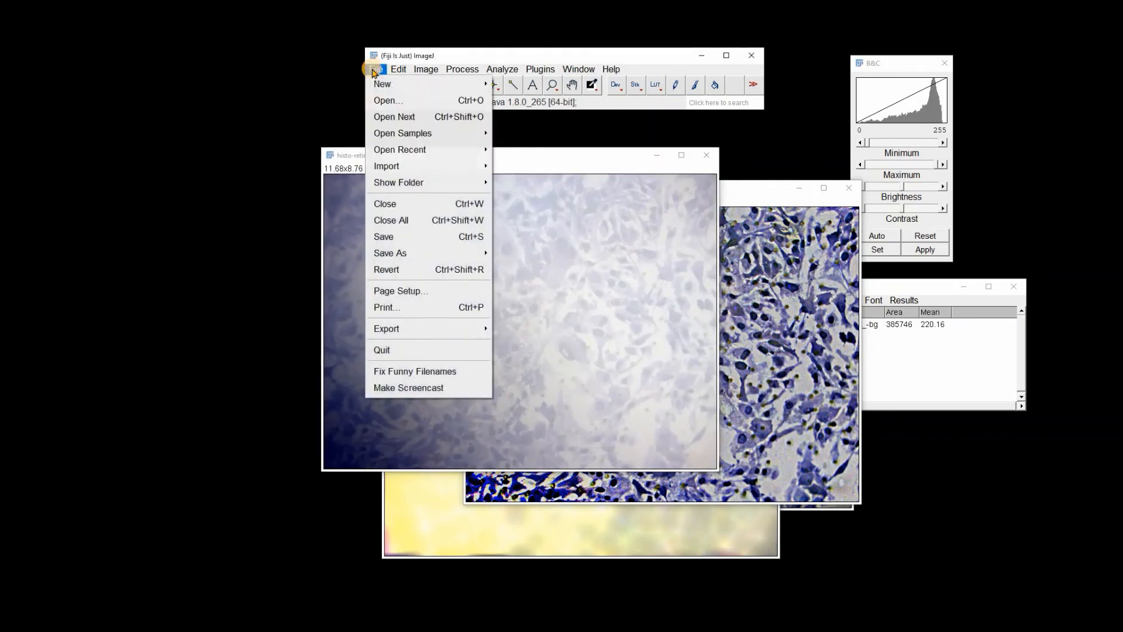
{"action": "left_click", "coordinate": [391, 220]}
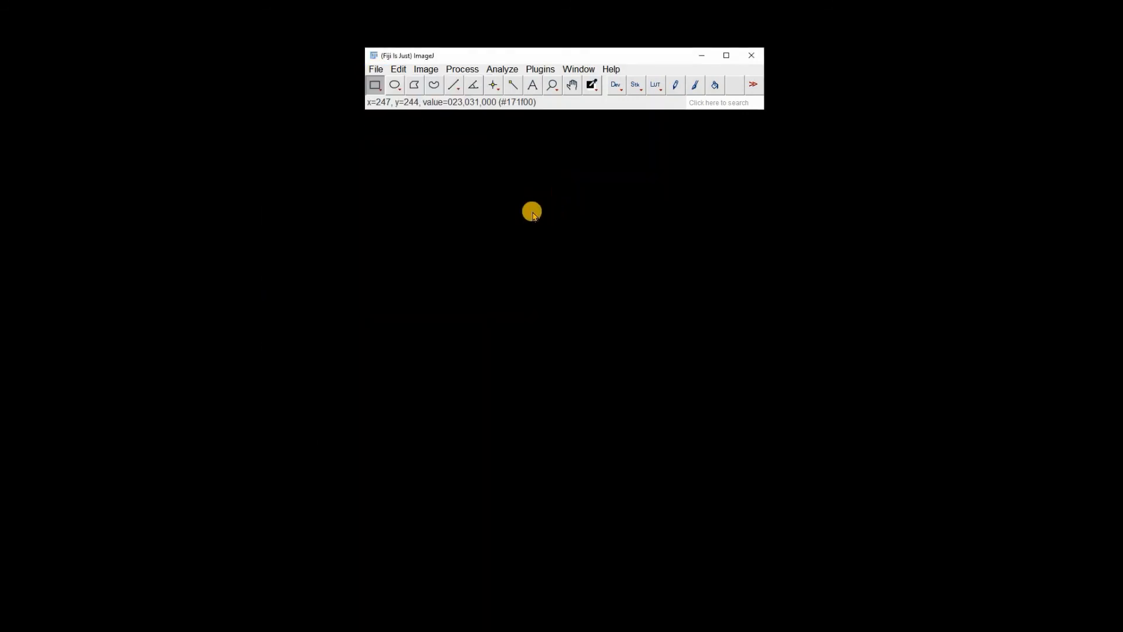